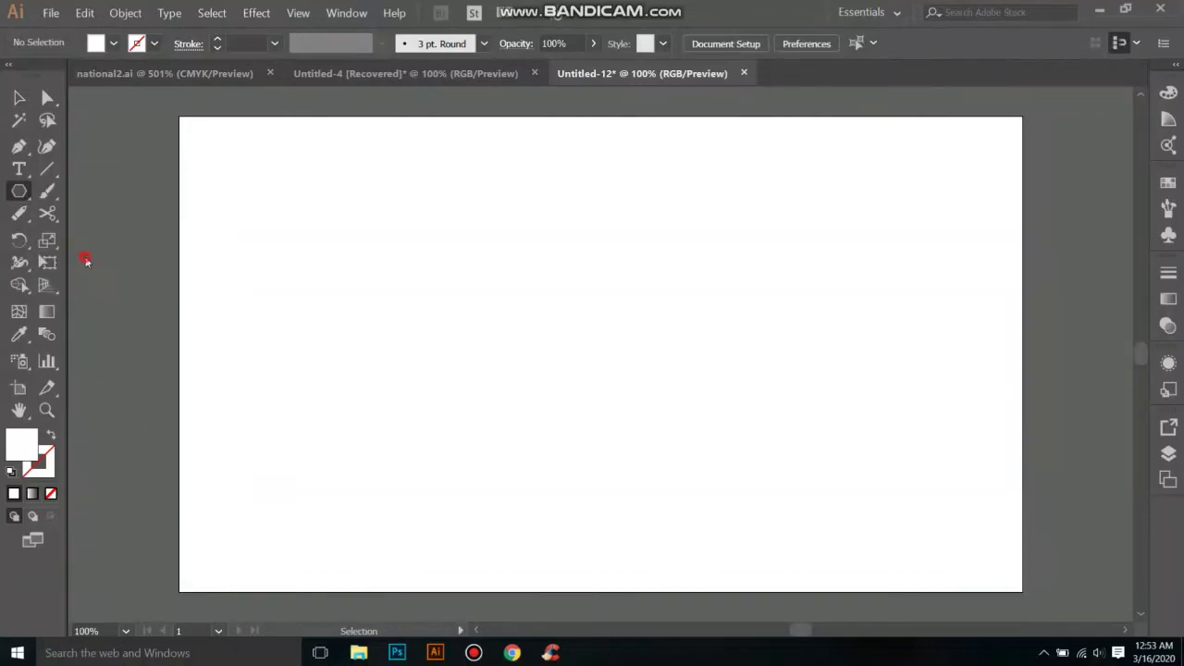
Draw a large hexagon from the page centre with an 8 pt black outline.
{"action": "mouse_move", "coordinate": [536, 268]}
{"action": "left_mouse_down"}
{"action": "mouse_move", "coordinate": [622, 377]}
{"action": "mouse_move", "coordinate": [638, 430]}
{"action": "left_mouse_up"}
{"action": "key", "text": "shift"}
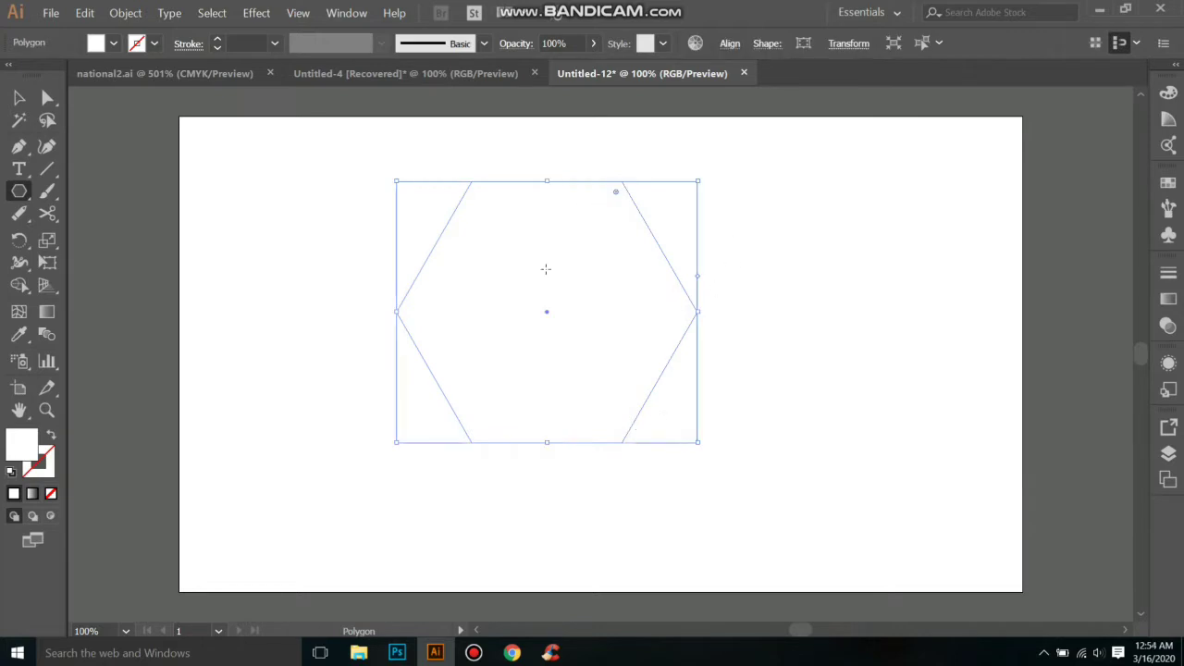
{"action": "key", "text": "v"}
{"action": "left_click", "coordinate": [218, 41]}
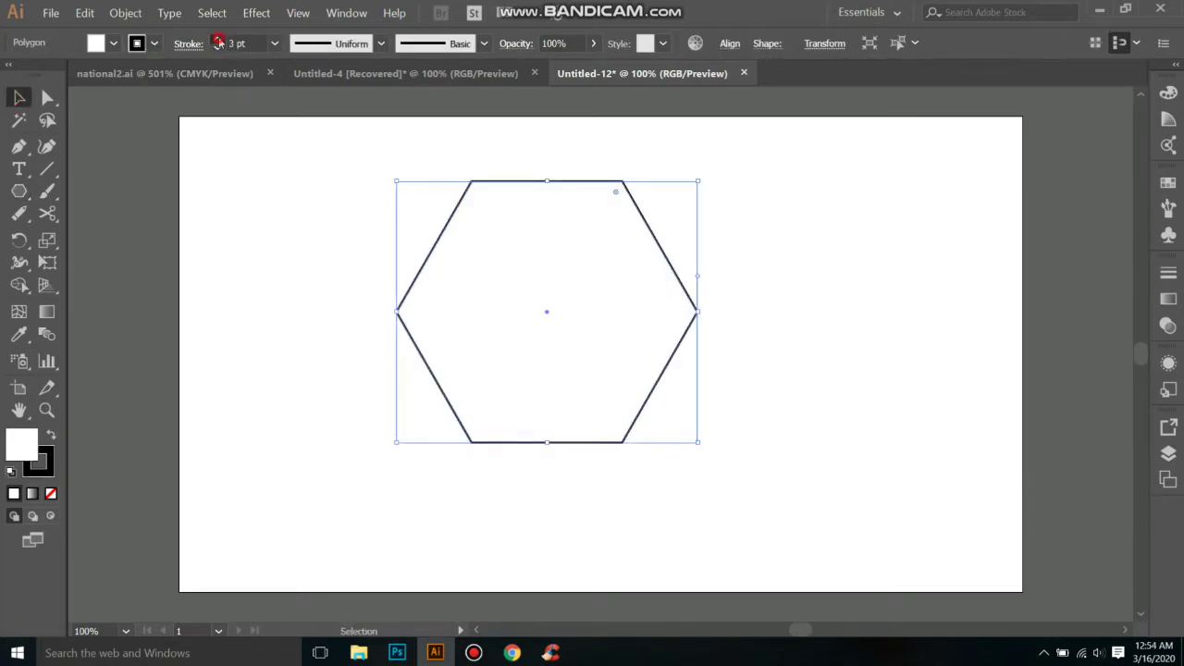
{"action": "left_click", "coordinate": [218, 40]}
Rotate the hexagon 30° so it stands point-up, then shrink it from a corner.
{"action": "right_click", "coordinate": [448, 282]}
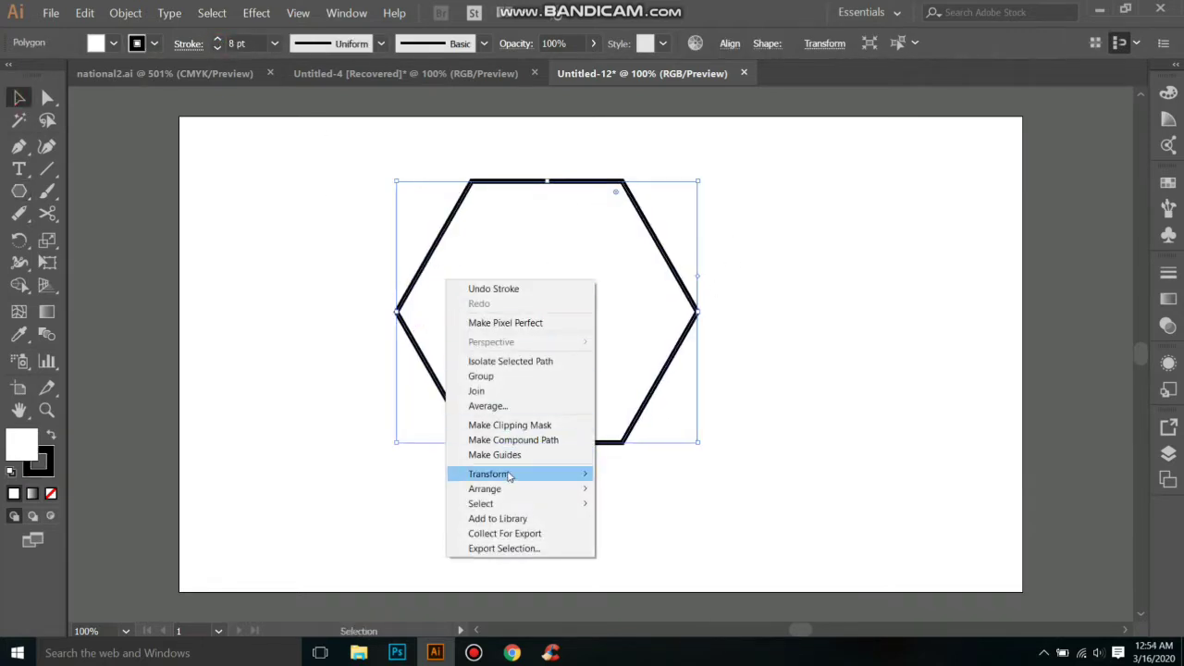
{"action": "mouse_move", "coordinate": [489, 473]}
{"action": "left_click", "coordinate": [758, 511]}
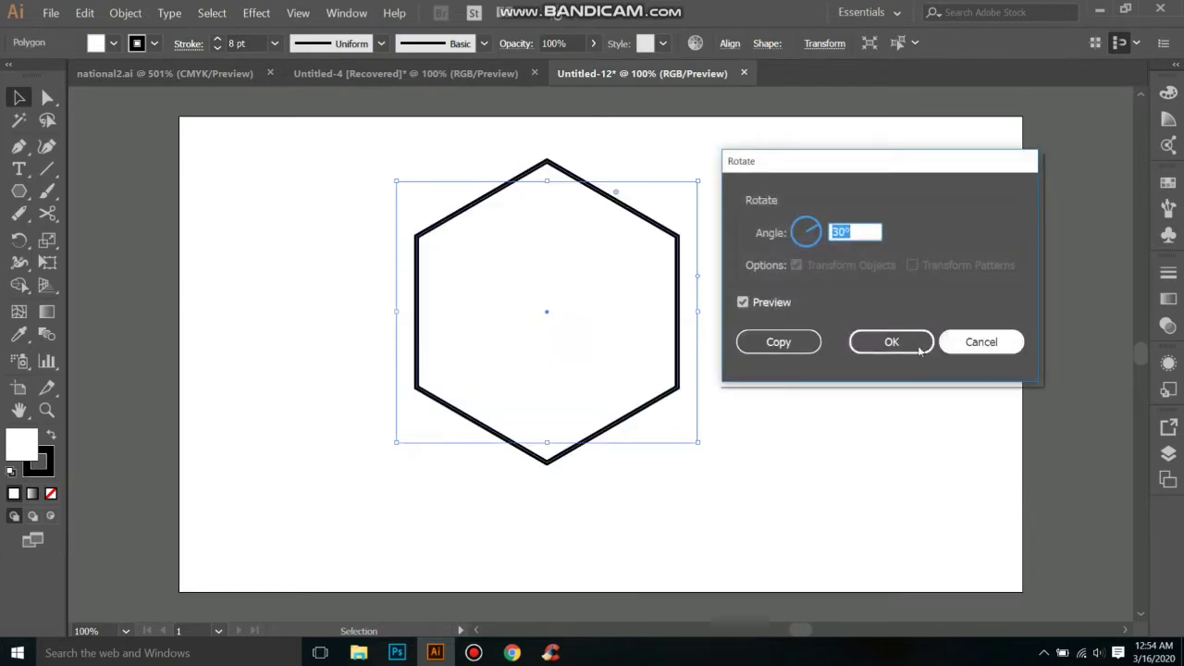
{"action": "left_click", "coordinate": [893, 343]}
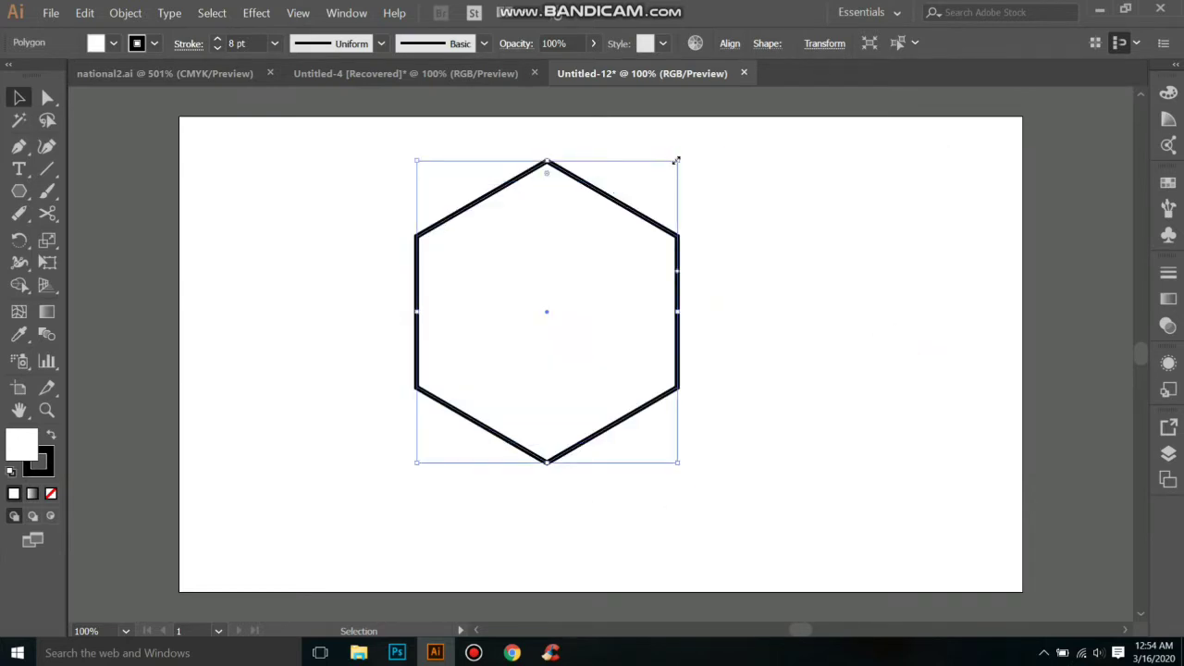
{"action": "left_click_drag", "start_coordinate": [676, 161], "coordinate": [643, 240]}
Undo the shrink, then paste a copy in front and scale it down inside the original.
{"action": "key", "text": "ctrl+z"}
{"action": "left_click", "coordinate": [83, 13]}
{"action": "left_click", "coordinate": [83, 13]}
{"action": "left_click", "coordinate": [101, 113]}
{"action": "left_click_drag", "start_coordinate": [675, 159], "coordinate": [610, 264]}
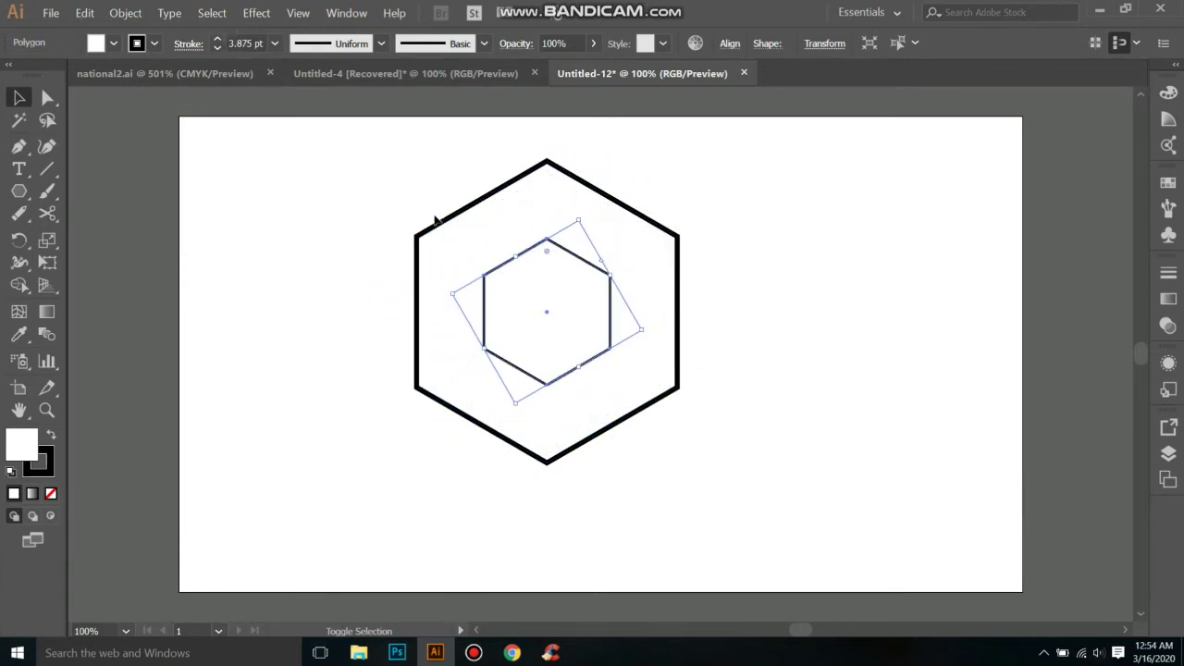
Try repositioning the large hexagon, undoing the moves to keep both hexagons centred.
{"action": "left_click_drag", "start_coordinate": [426, 200], "coordinate": [462, 245]}
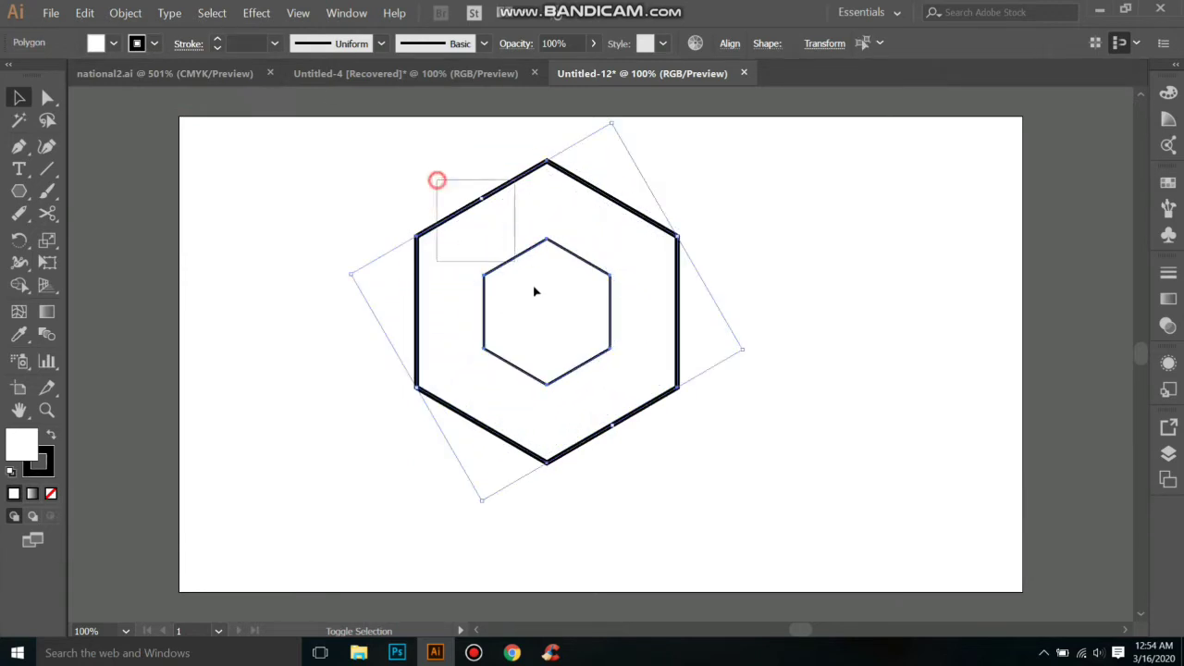
{"action": "left_click_drag", "start_coordinate": [418, 164], "coordinate": [537, 291]}
{"action": "left_click", "coordinate": [219, 43]}
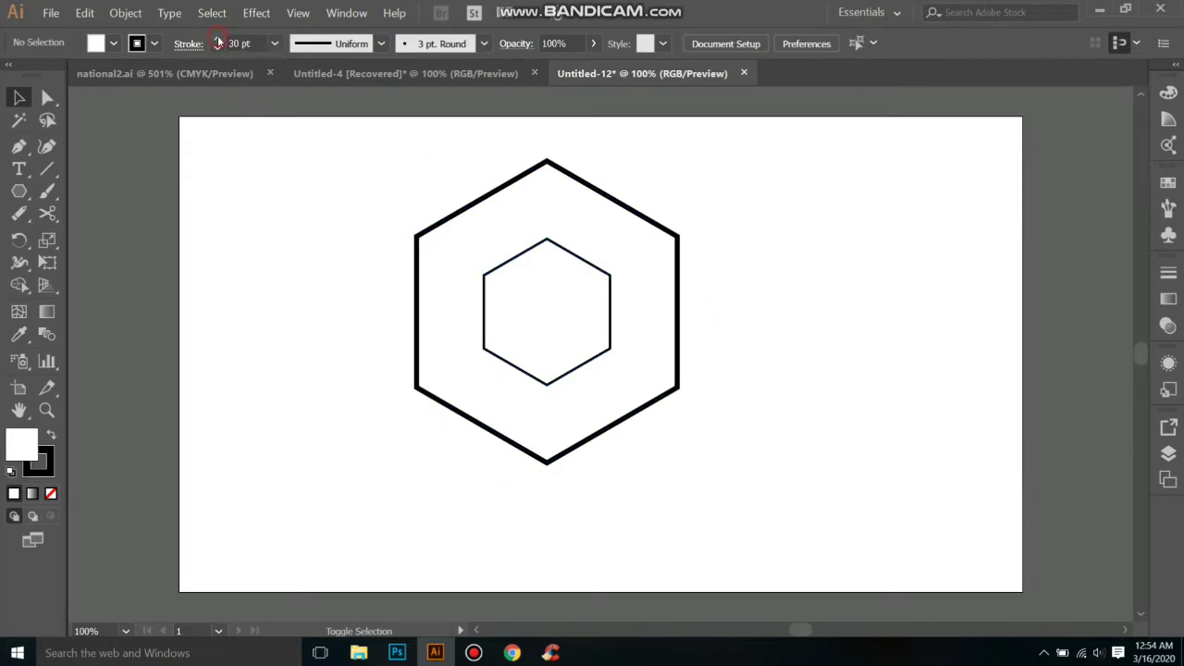
{"action": "left_click_drag", "start_coordinate": [481, 257], "coordinate": [534, 303]}
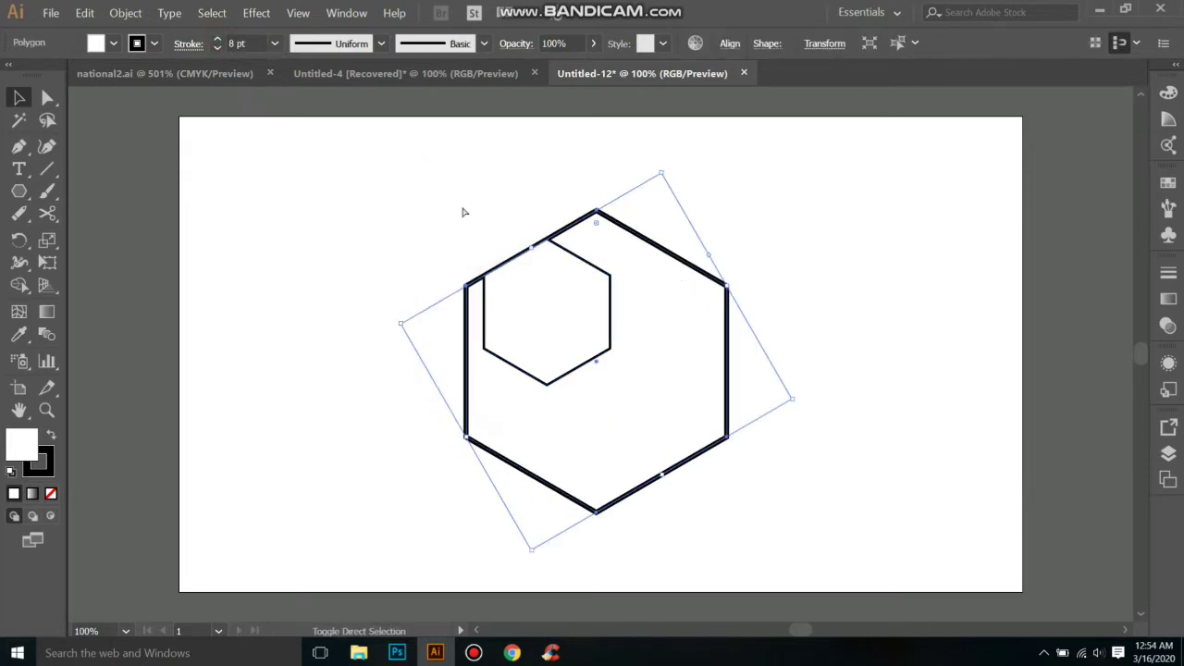
{"action": "key", "text": "ctrl"}
{"action": "key", "text": "ctrl"}
{"action": "key", "text": "ctrl+z"}
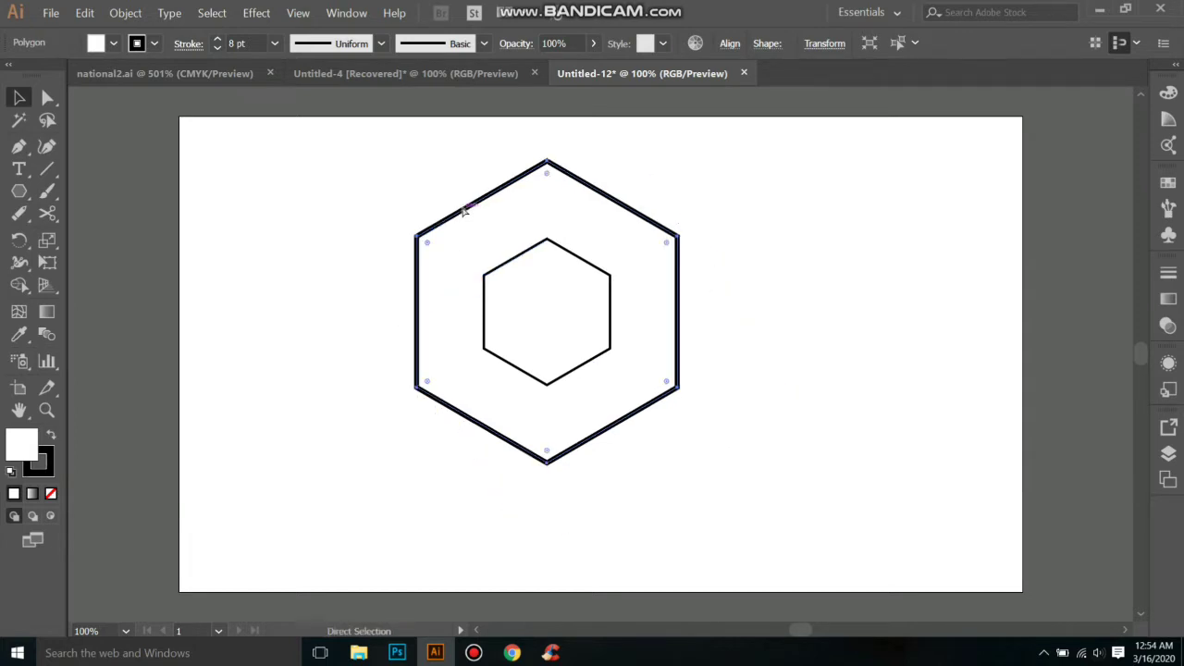
{"action": "left_click_drag", "start_coordinate": [727, 311], "coordinate": [641, 222]}
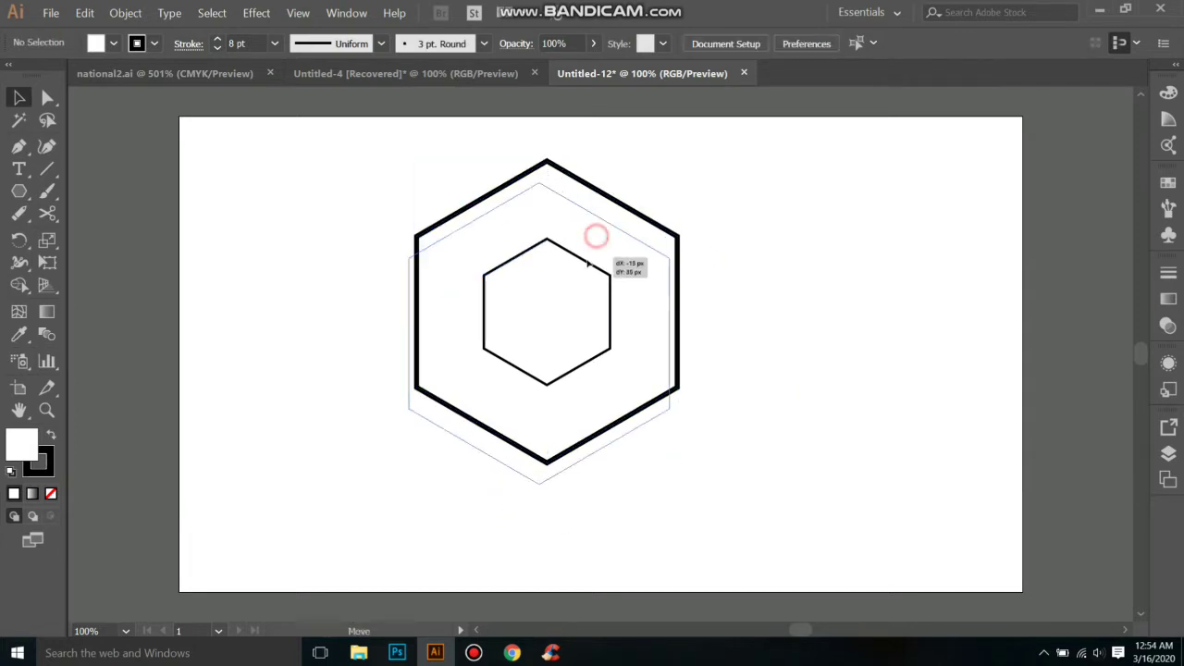
{"action": "key", "text": "ctrl"}
{"action": "key", "text": "ctrl+z"}
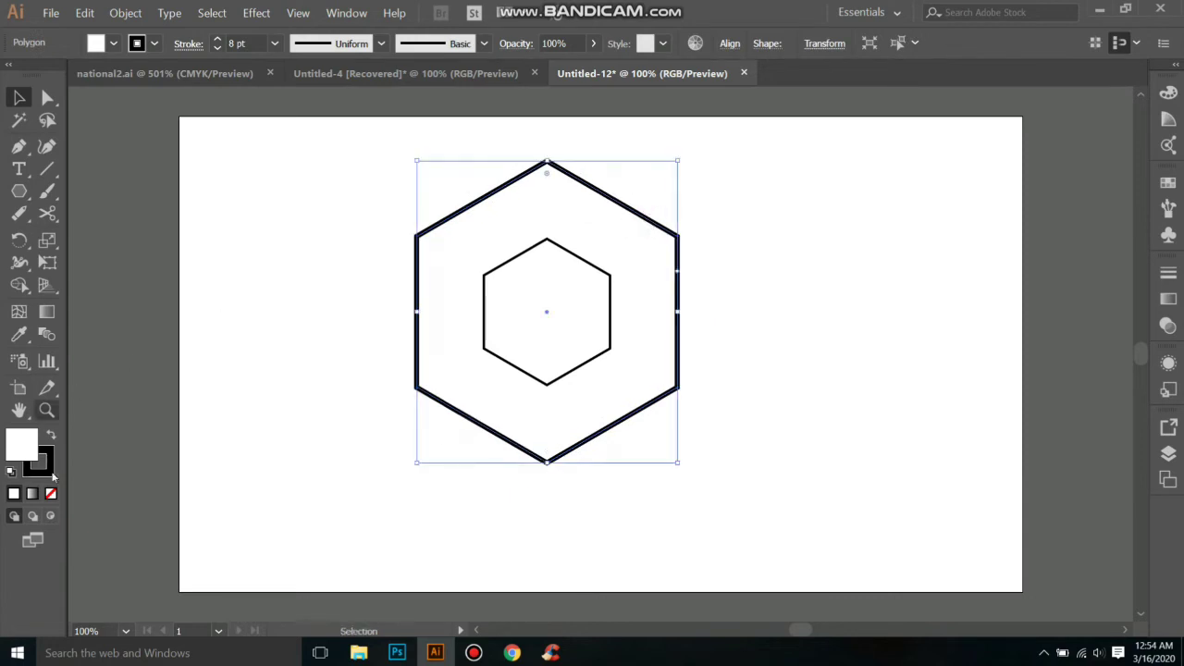
Eyedropper the large hexagon's 8 pt black stroke onto the small inner hexagon.
{"action": "left_click", "coordinate": [312, 370]}
{"action": "left_click", "coordinate": [491, 346]}
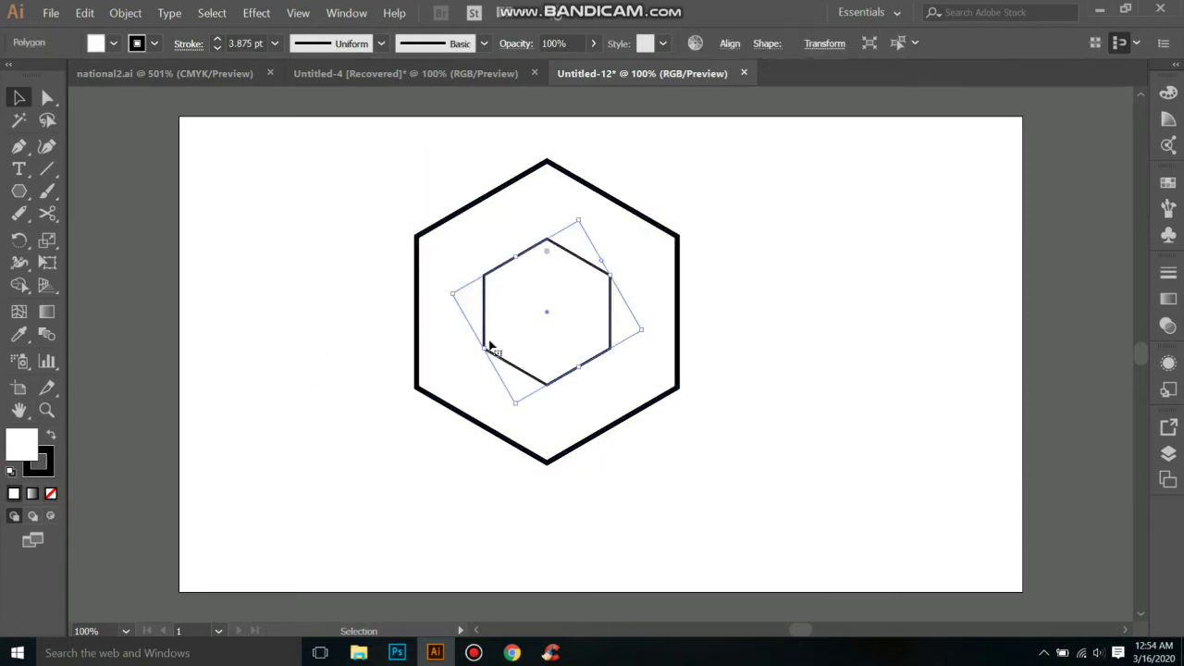
{"action": "left_click", "coordinate": [19, 334]}
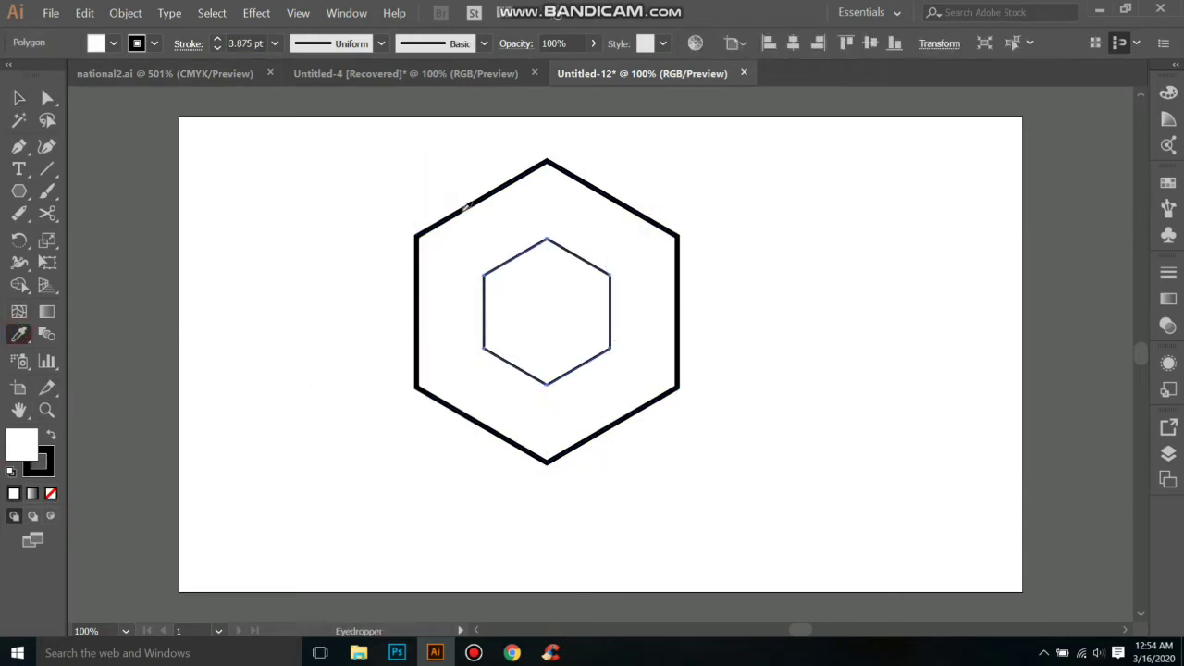
{"action": "left_click", "coordinate": [467, 205]}
{"action": "left_click", "coordinate": [19, 97]}
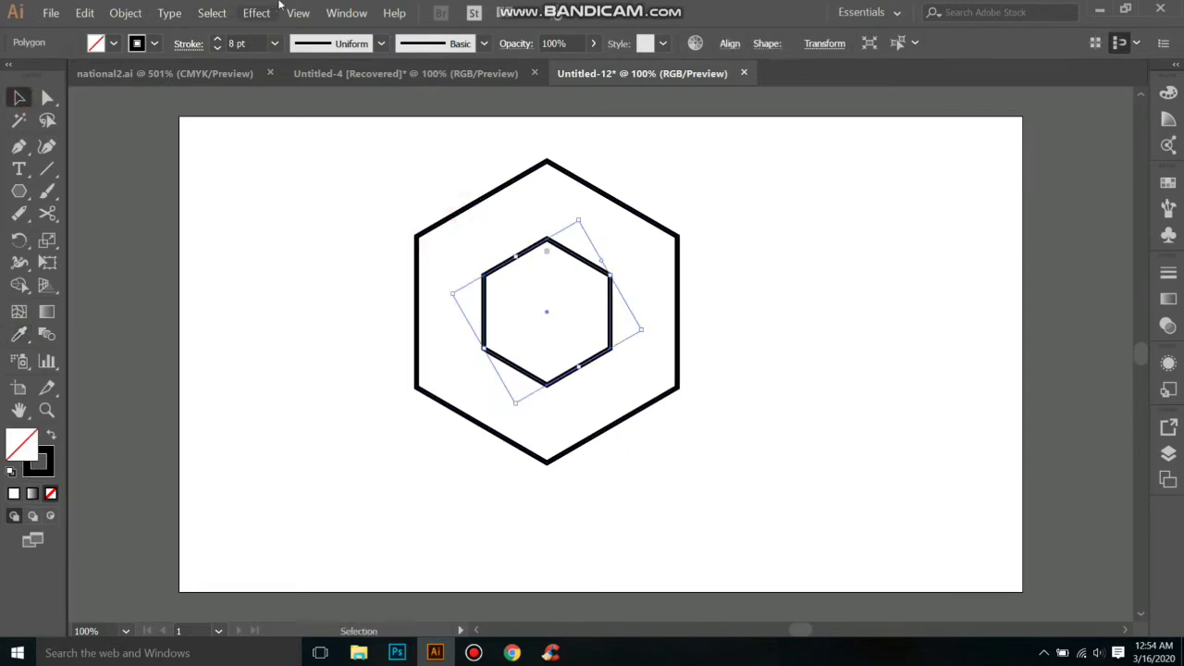
{"action": "left_click", "coordinate": [401, 214]}
{"action": "left_click", "coordinate": [496, 265]}
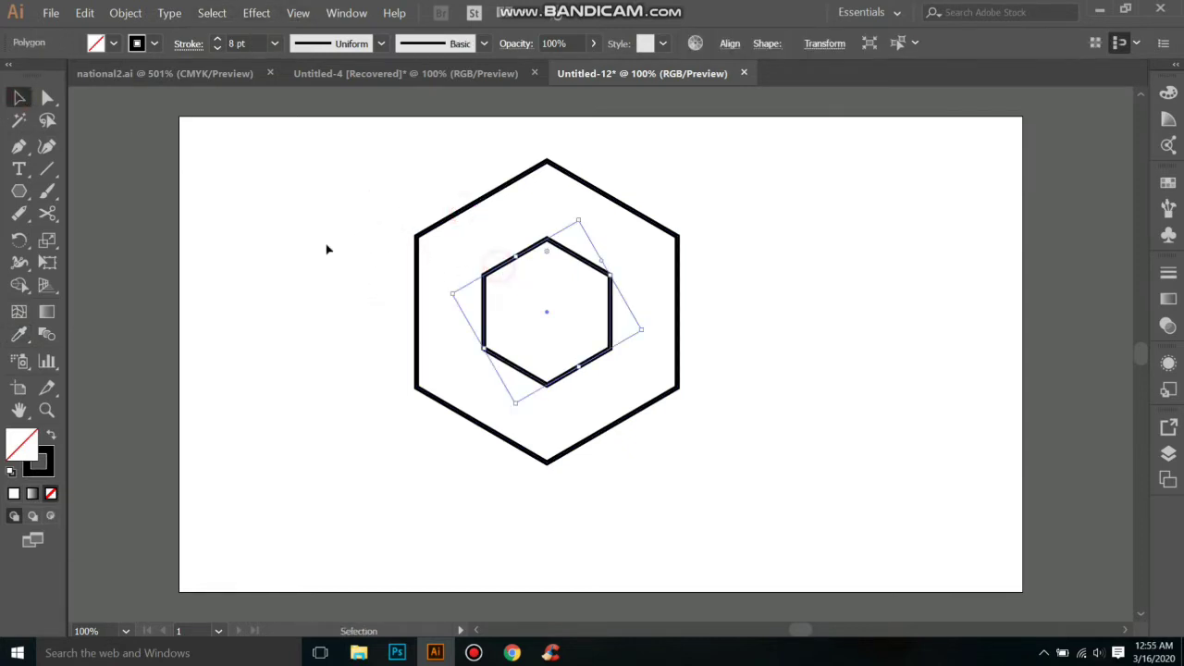
{"action": "left_click", "coordinate": [19, 146]}
Zoom in, select both hexagons, and raise their stroke weight to 14 pt.
{"action": "key", "text": "ctrl+plus"}
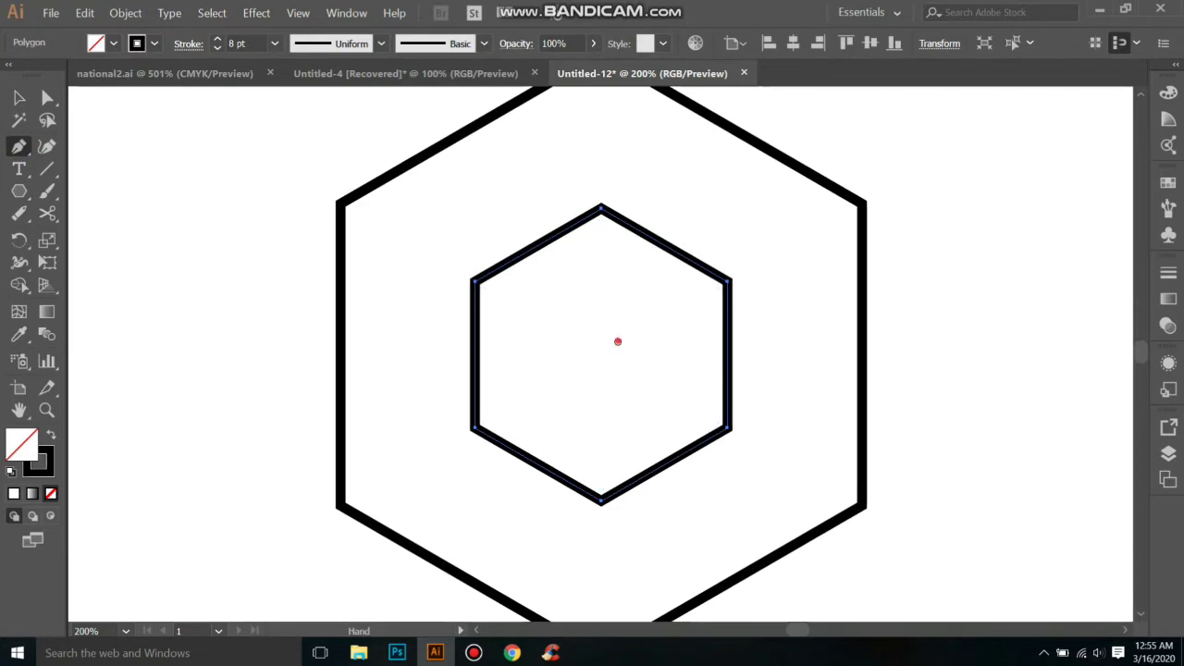
{"action": "left_click_drag", "start_coordinate": [618, 341], "coordinate": [512, 369]}
{"action": "left_click", "coordinate": [623, 311]}
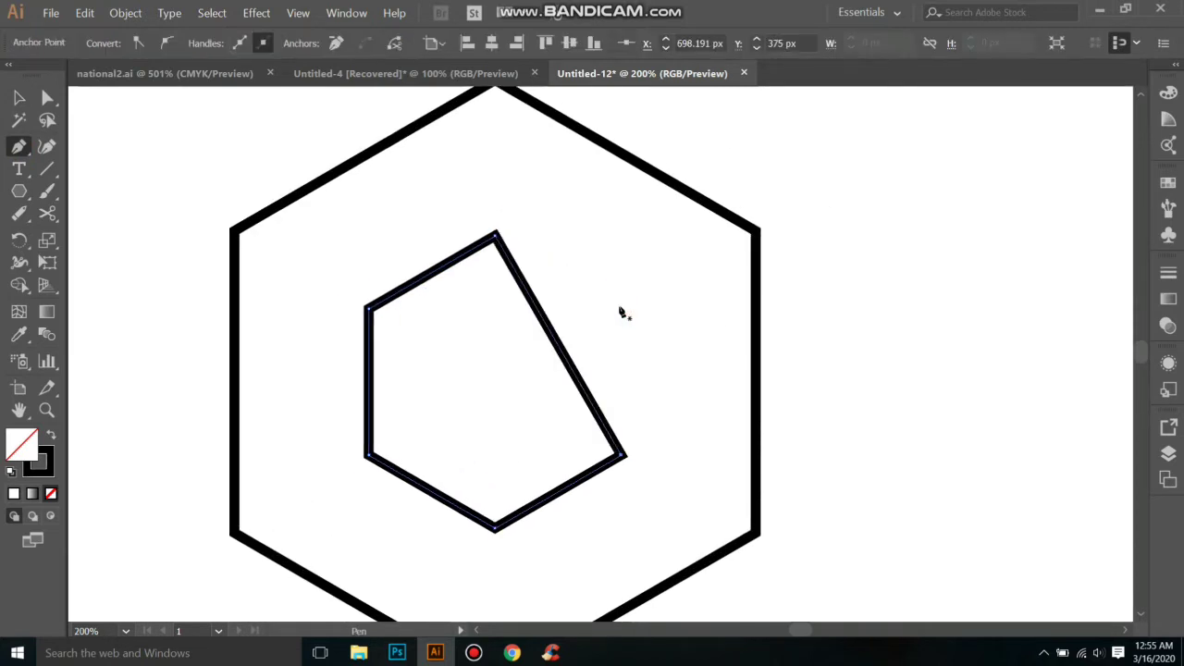
{"action": "key", "text": "ctrl+z"}
{"action": "key", "text": "v"}
{"action": "left_click_drag", "start_coordinate": [225, 198], "coordinate": [430, 400]}
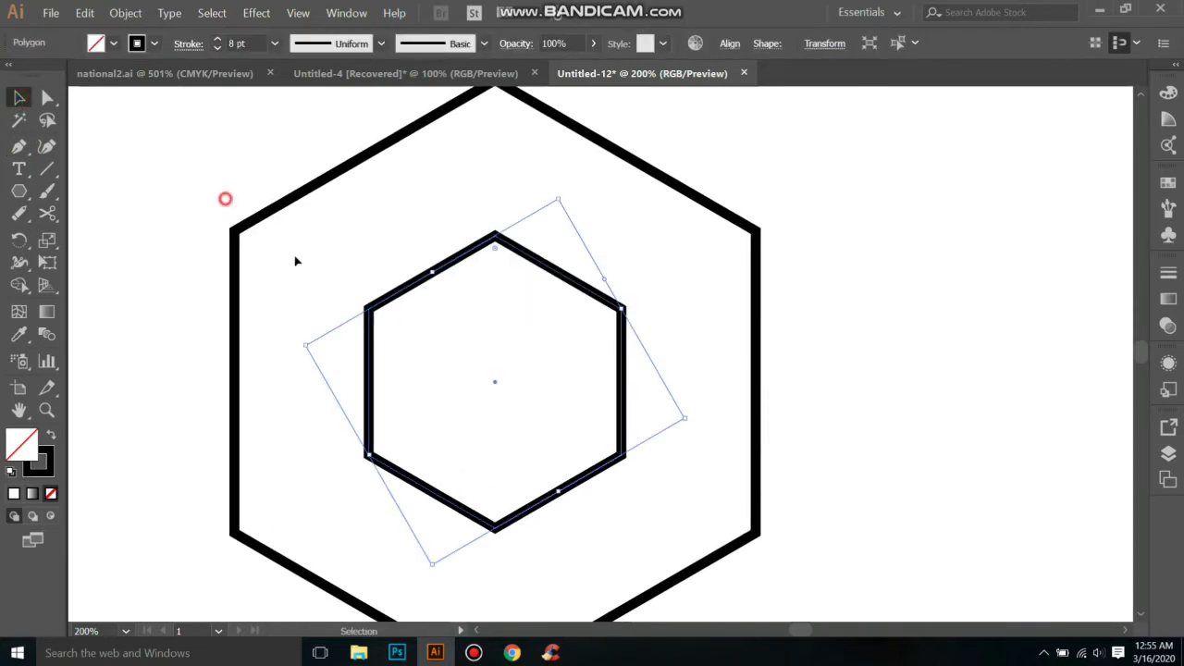
{"action": "left_click", "coordinate": [218, 43]}
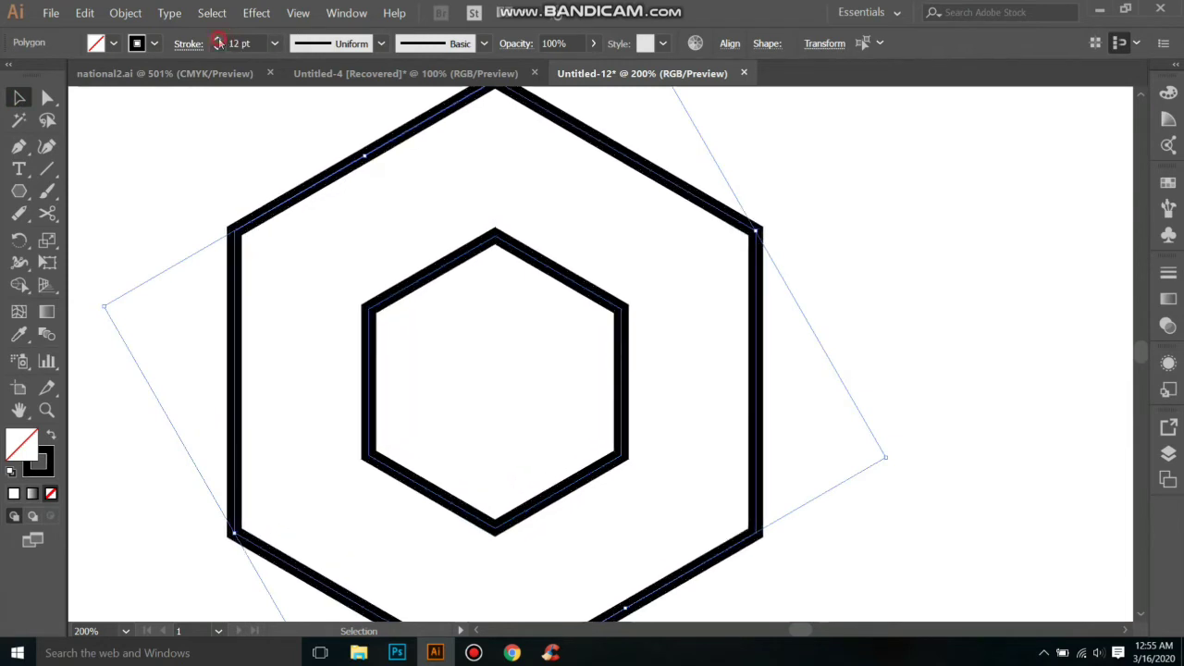
{"action": "left_click", "coordinate": [218, 43]}
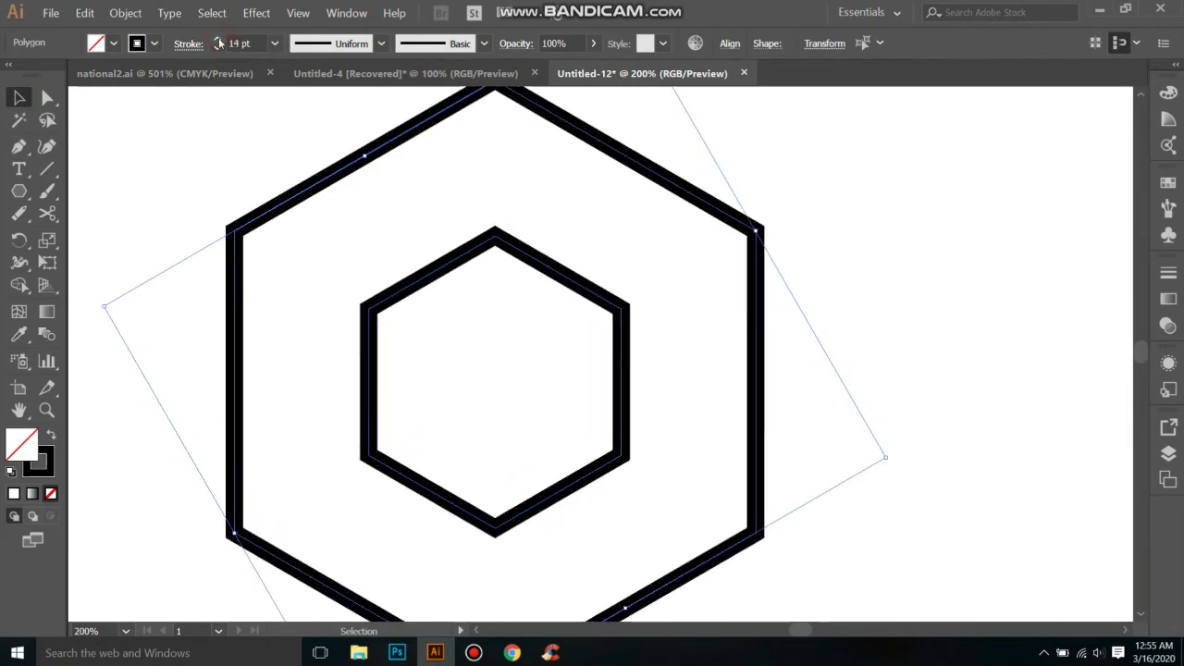
Expand both hexagon strokes into solid filled shapes with Object > Expand.
{"action": "left_click", "coordinate": [125, 13]}
{"action": "left_click", "coordinate": [134, 157]}
{"action": "left_click", "coordinate": [539, 433]}
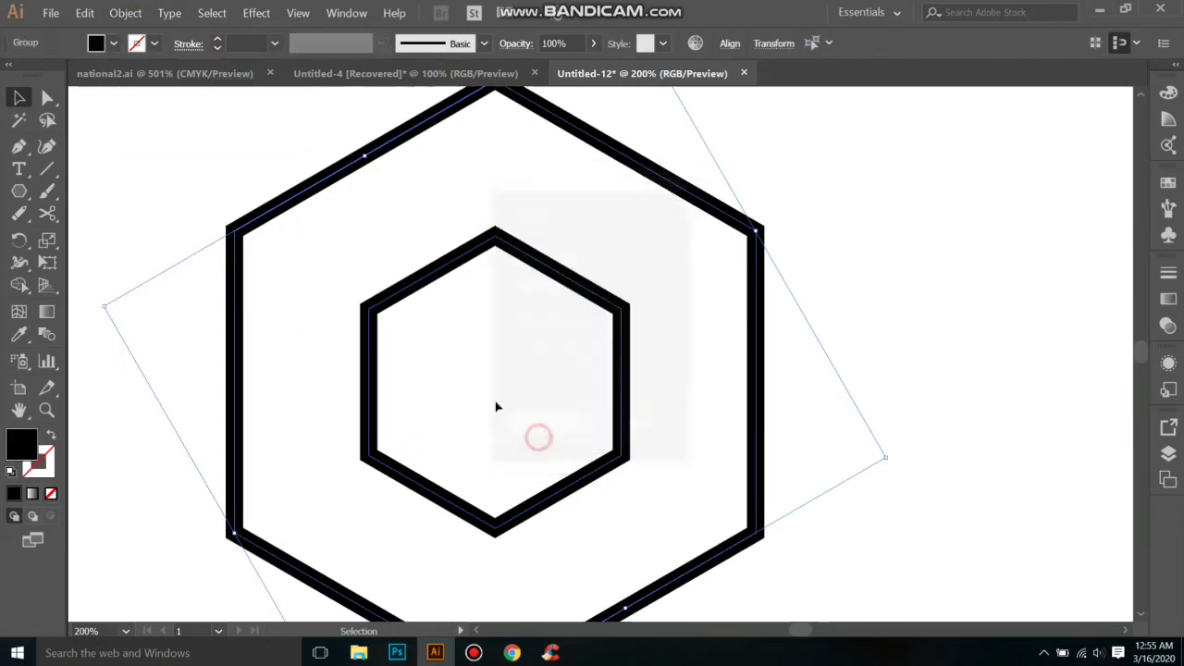
{"action": "left_click", "coordinate": [496, 407]}
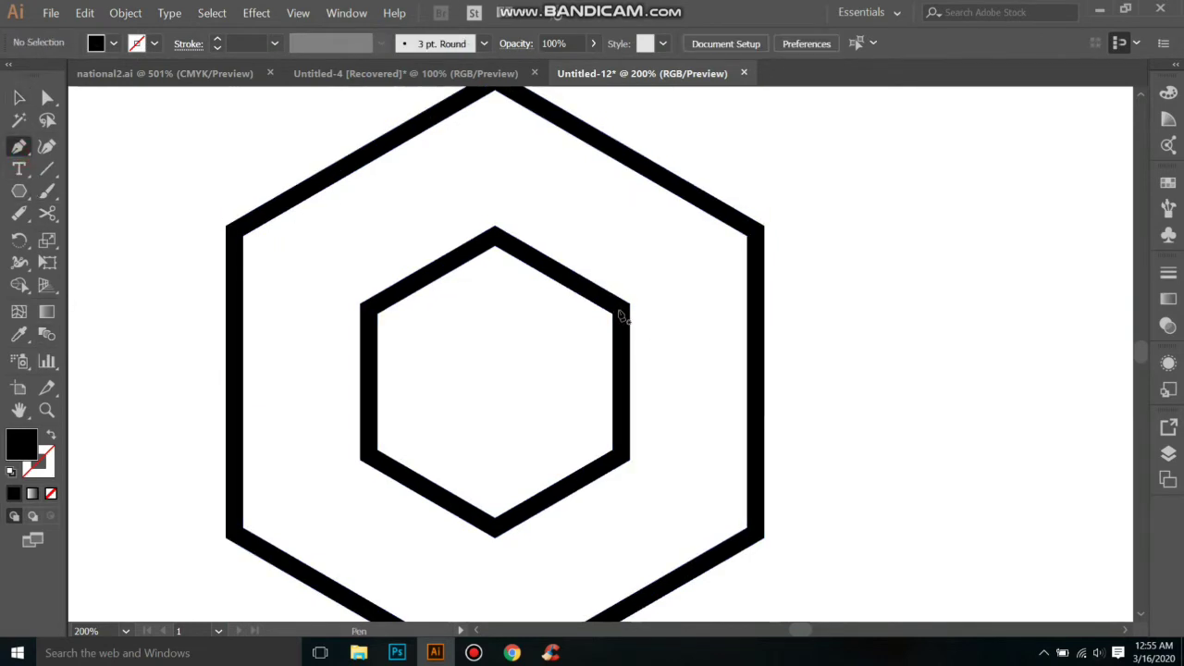
Draw a four-point zigzag path from the inner hexagon's right corner to the upper left.
{"action": "left_click", "coordinate": [618, 309]}
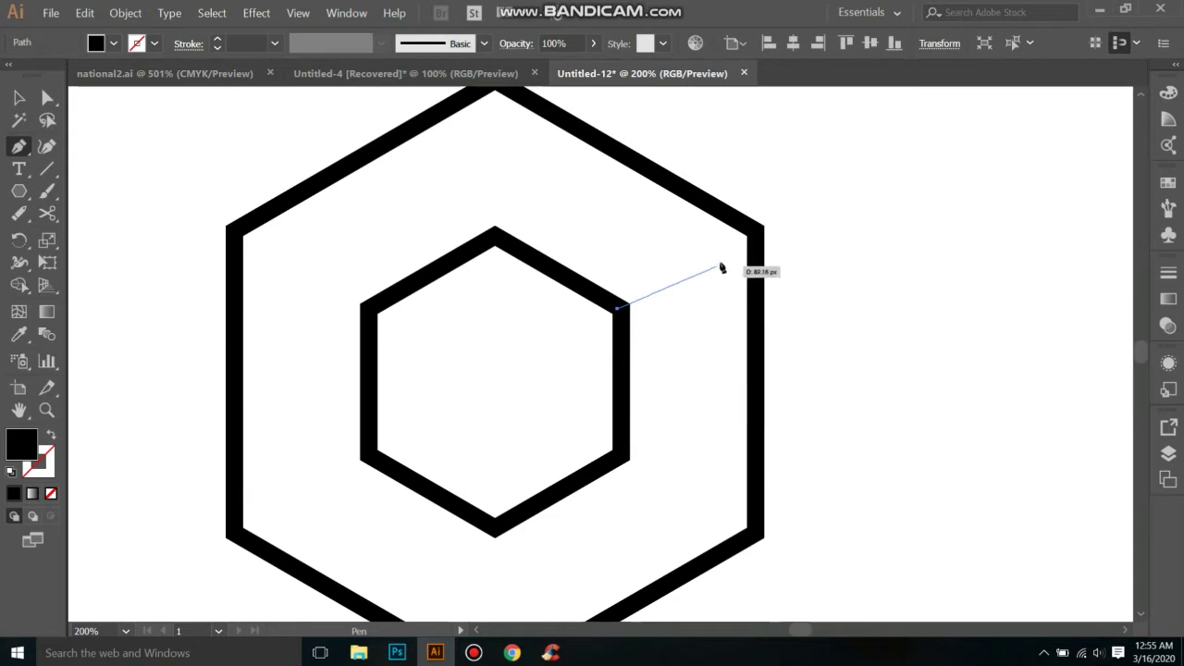
{"action": "left_click", "coordinate": [694, 279]}
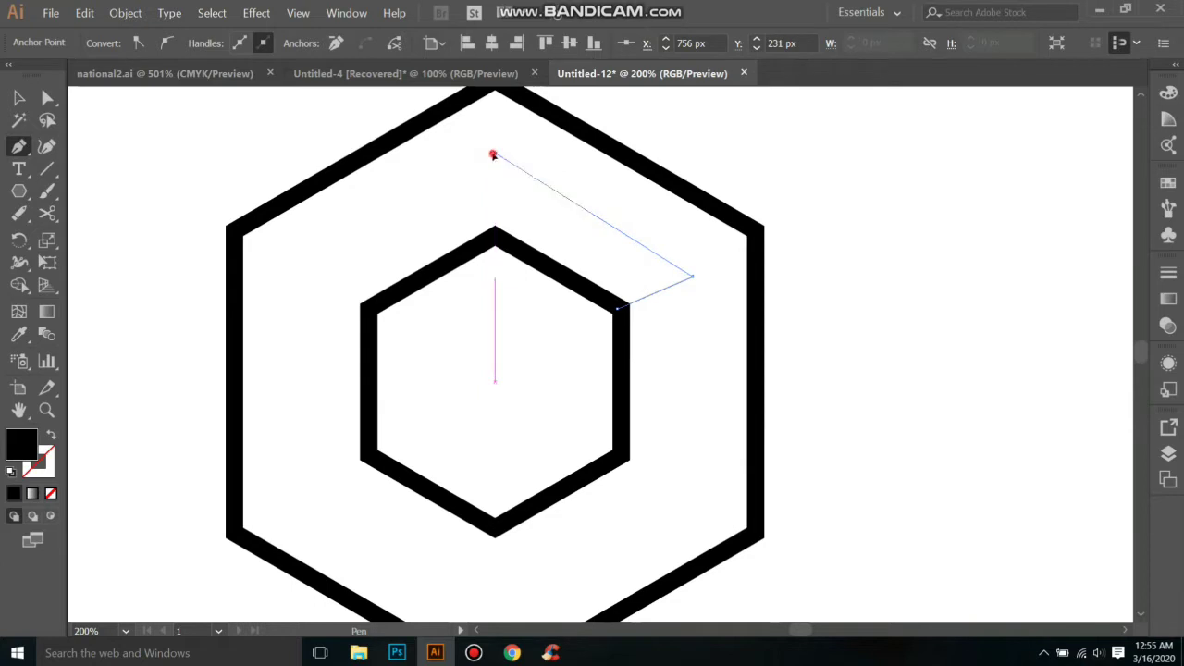
{"action": "left_click", "coordinate": [495, 155]}
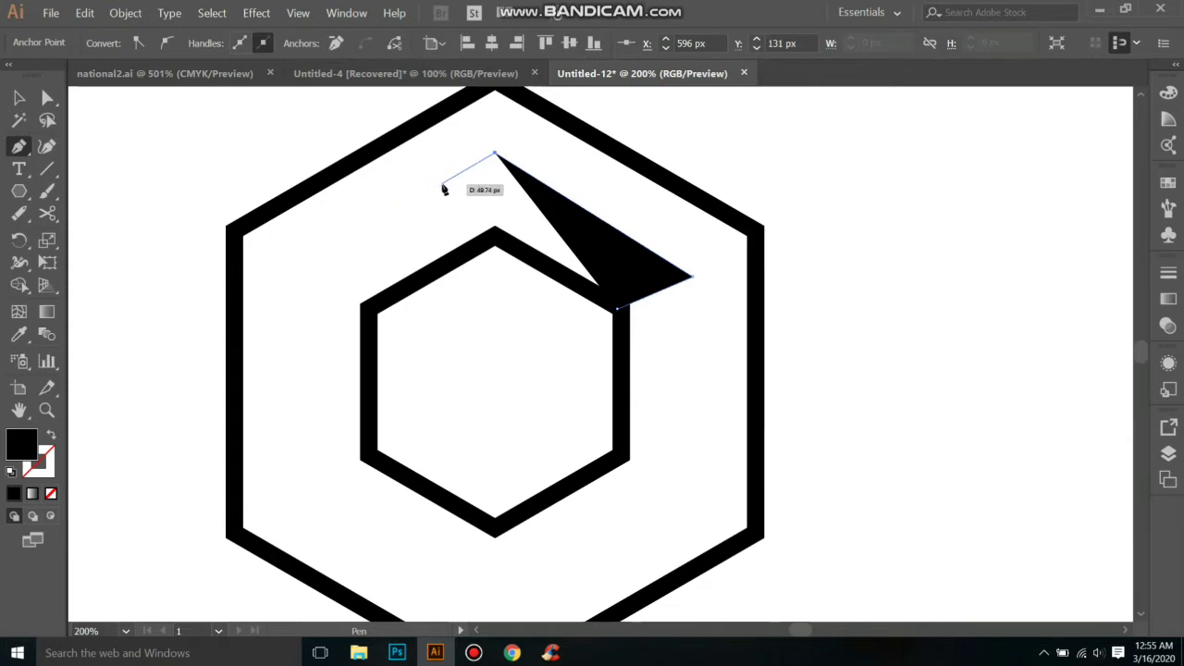
{"action": "left_click", "coordinate": [439, 183]}
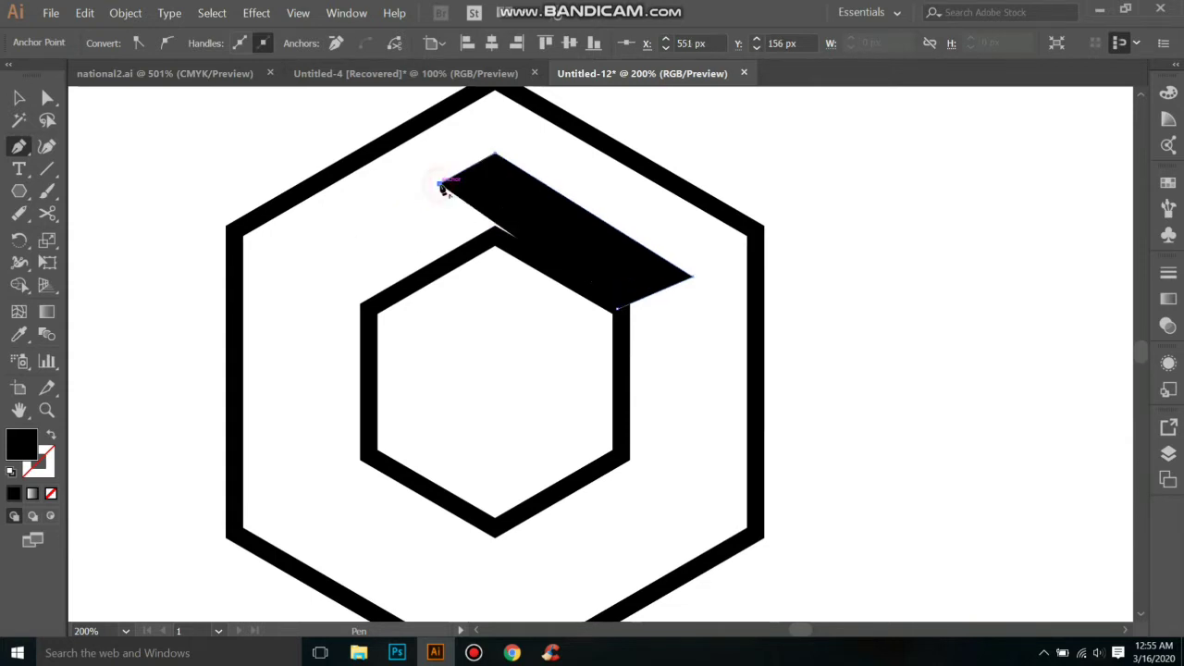
Give the zigzag path no fill and a 14 pt black stroke.
{"action": "left_click", "coordinate": [20, 99]}
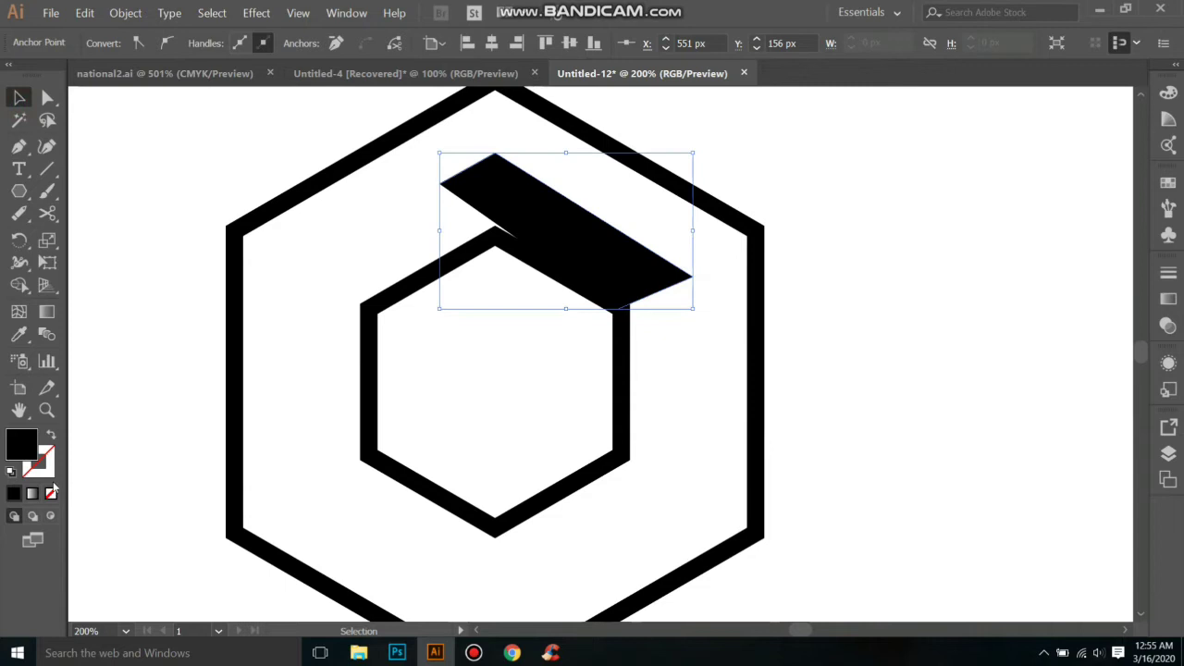
{"action": "left_click", "coordinate": [50, 435]}
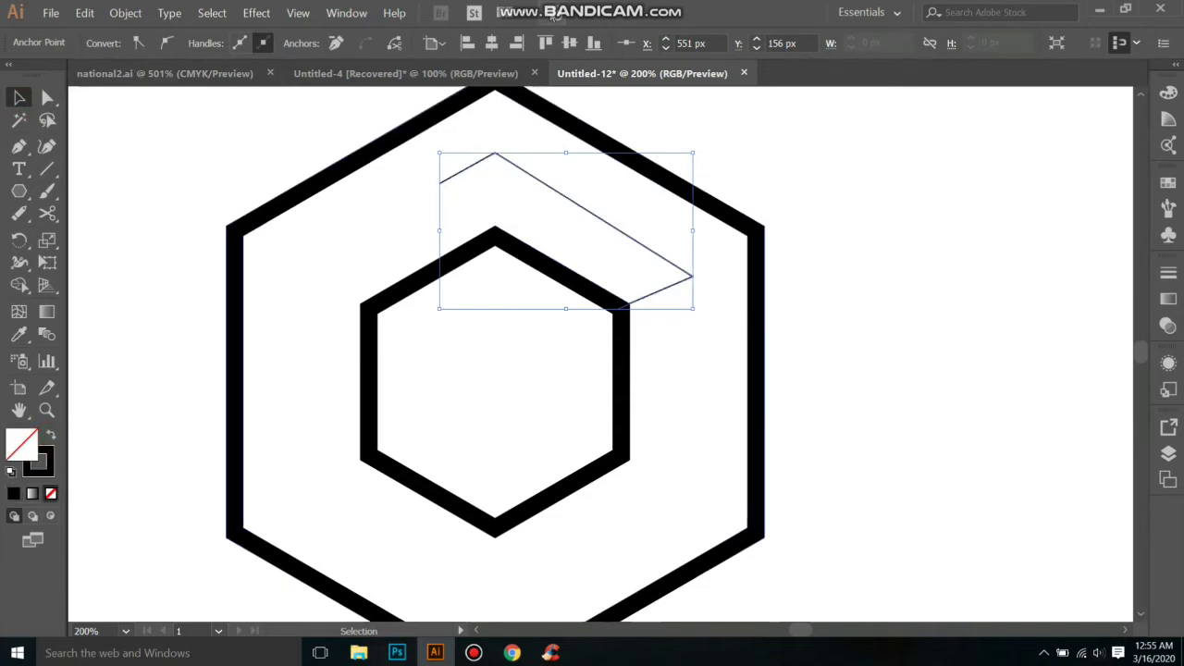
{"action": "mouse_move", "coordinate": [599, 11]}
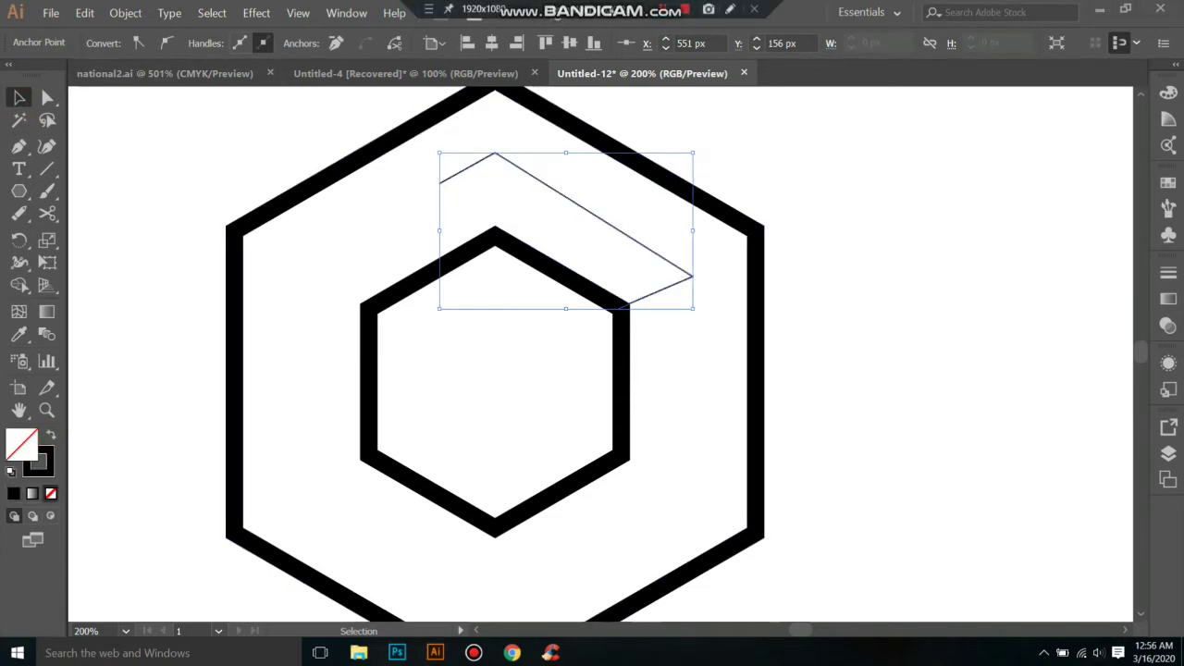
{"action": "left_click", "coordinate": [492, 152]}
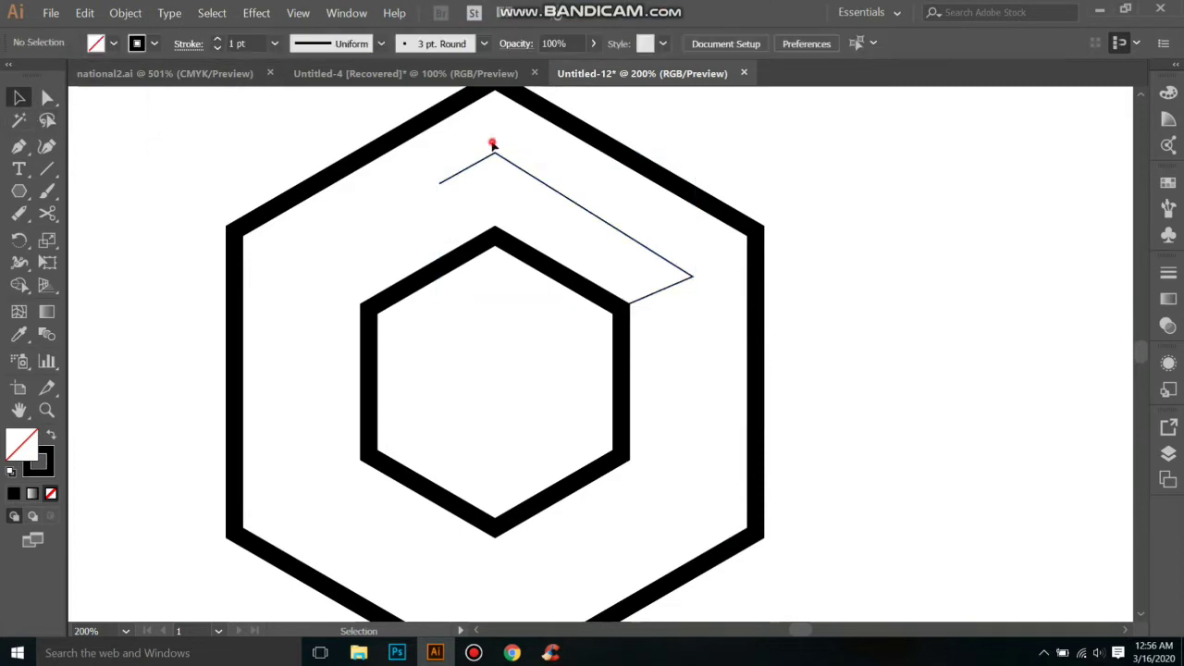
{"action": "left_click", "coordinate": [219, 40]}
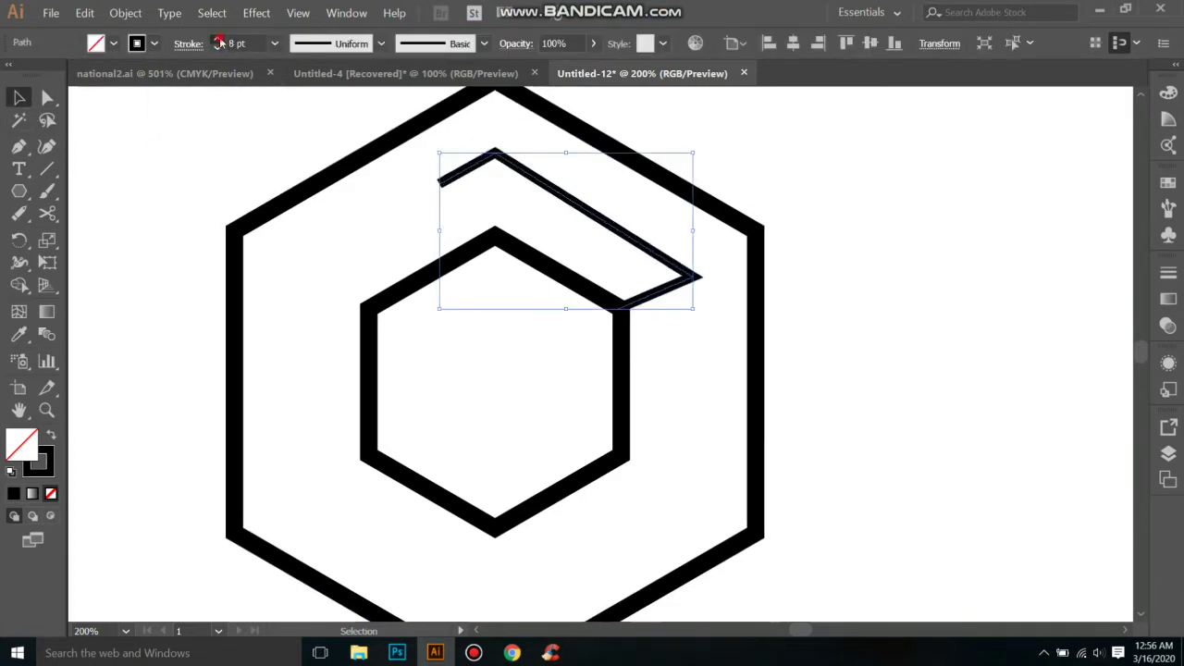
{"action": "left_click", "coordinate": [220, 41]}
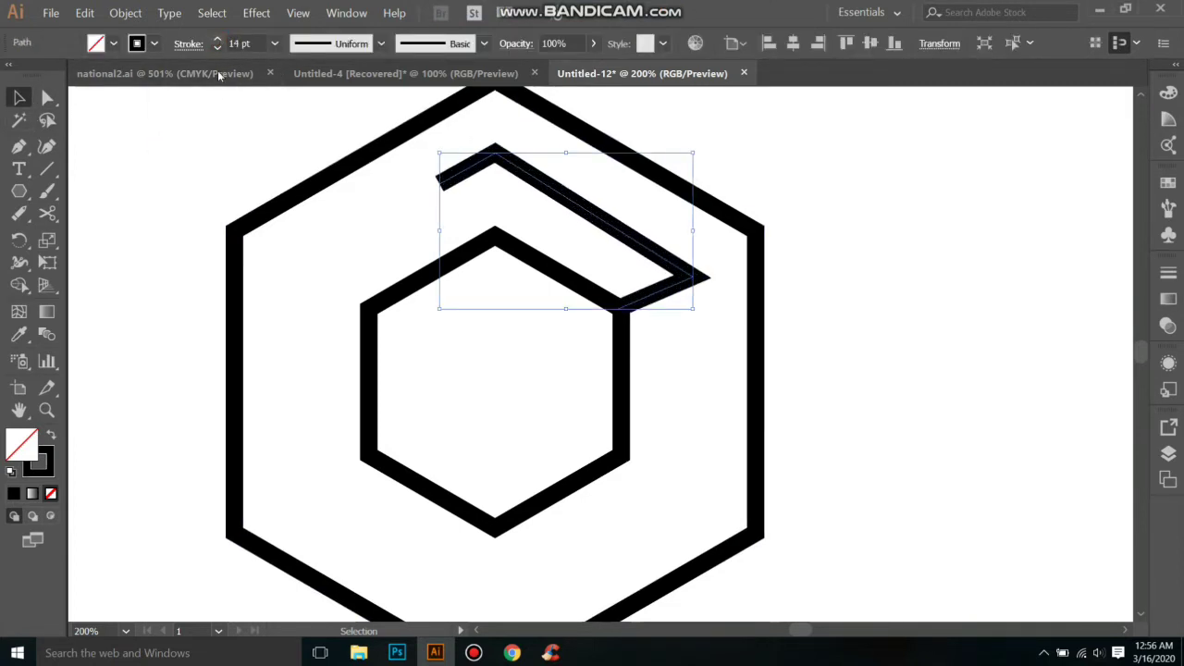
{"action": "left_click", "coordinate": [18, 190]}
{"action": "left_click", "coordinate": [81, 237]}
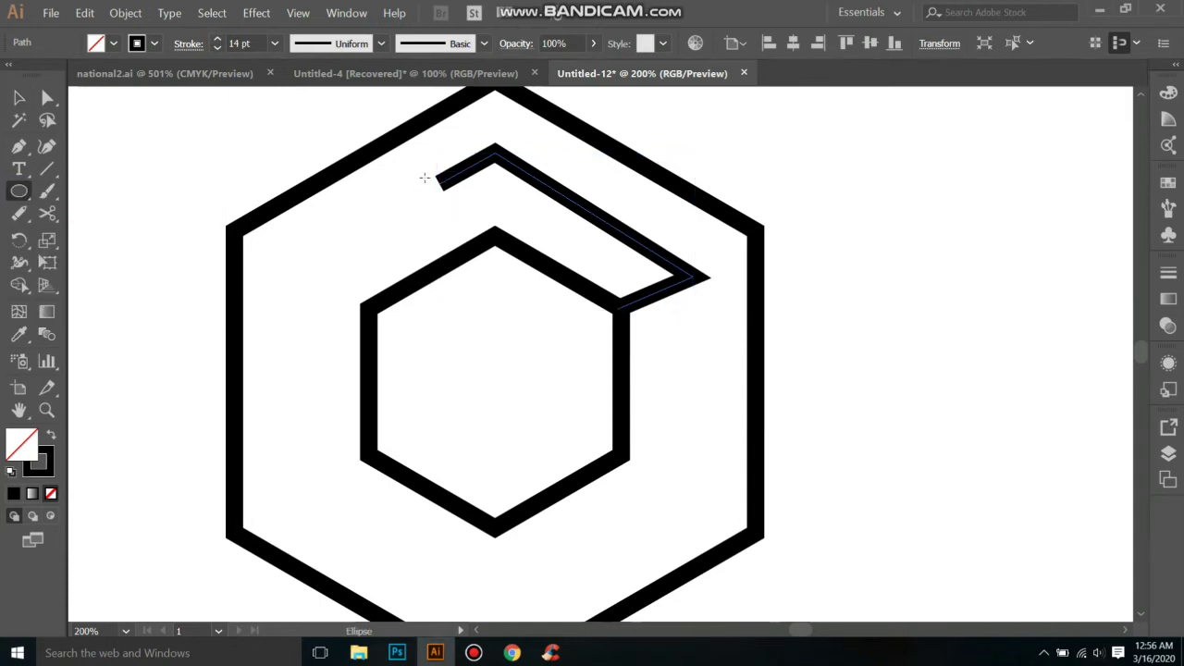
Draw a small stroke-free circle at the zigzag's upper-left end with a dark fill.
{"action": "left_click_drag", "start_coordinate": [424, 176], "coordinate": [453, 197]}
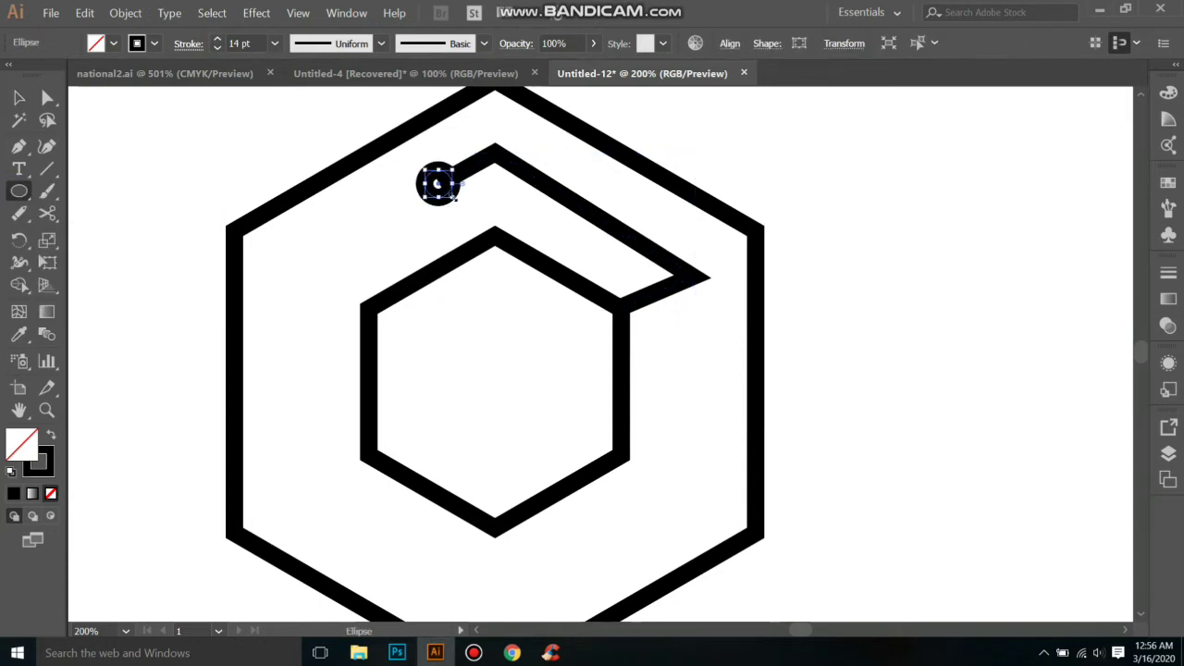
{"action": "left_click", "coordinate": [217, 48]}
{"action": "double_click", "coordinate": [37, 447]}
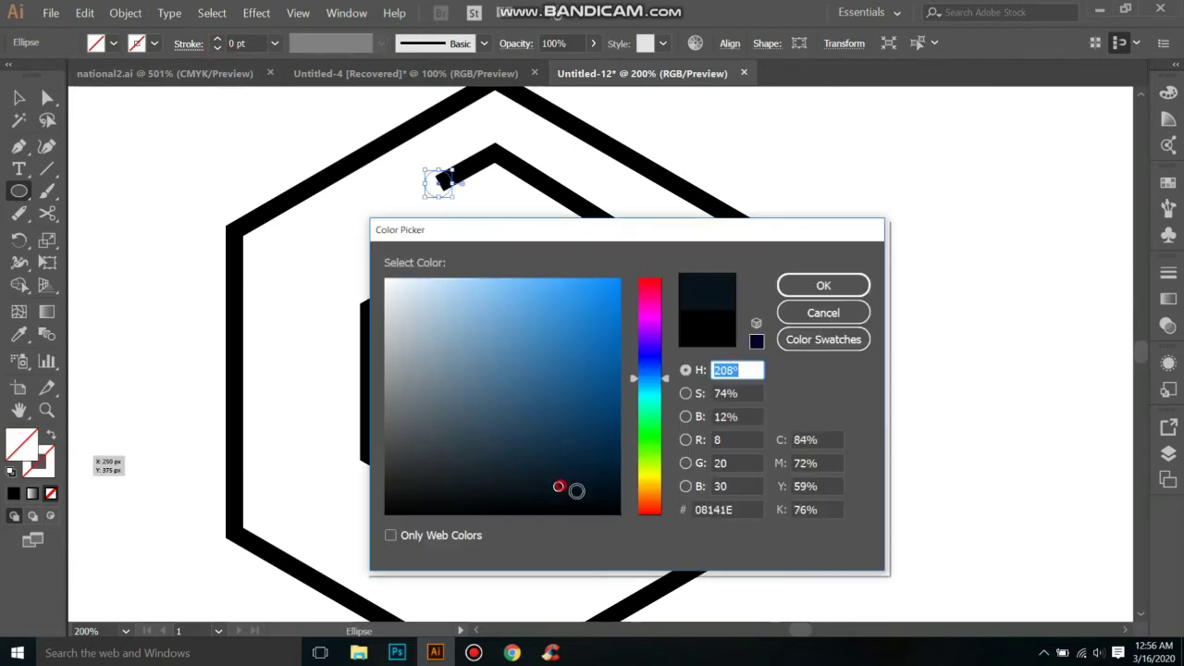
{"action": "left_click_drag", "start_coordinate": [561, 484], "coordinate": [648, 515]}
{"action": "left_click", "coordinate": [818, 286]}
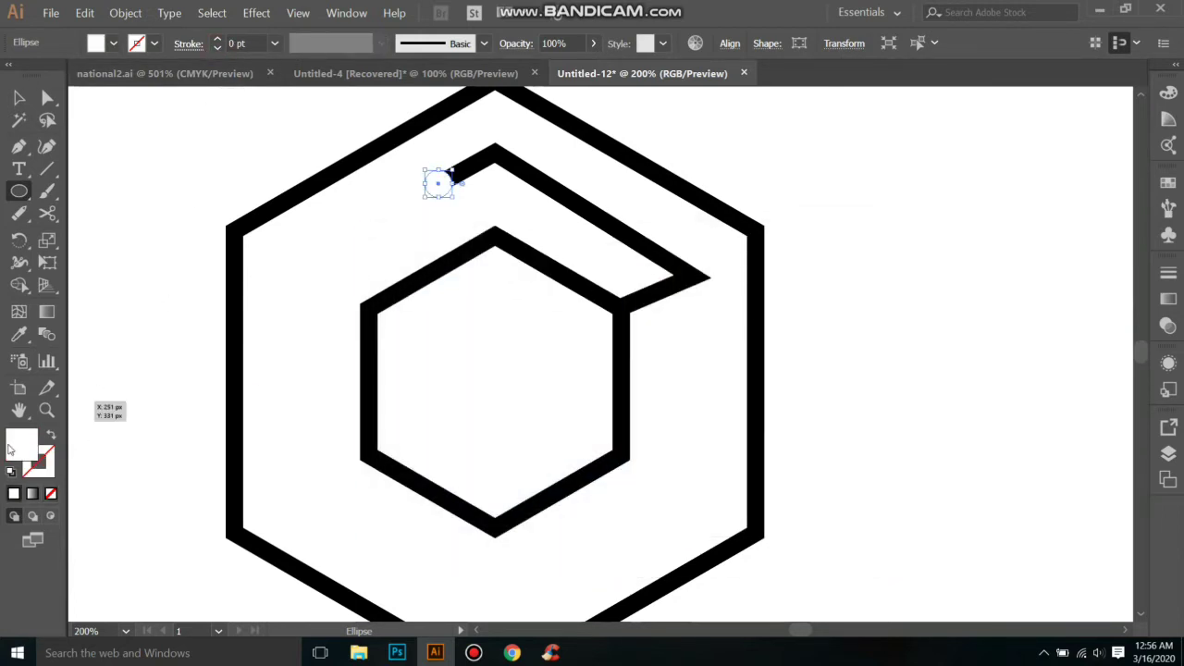
Set the circle's fill to black and enlarge it slightly.
{"action": "double_click", "coordinate": [26, 444]}
{"action": "left_click", "coordinate": [616, 508]}
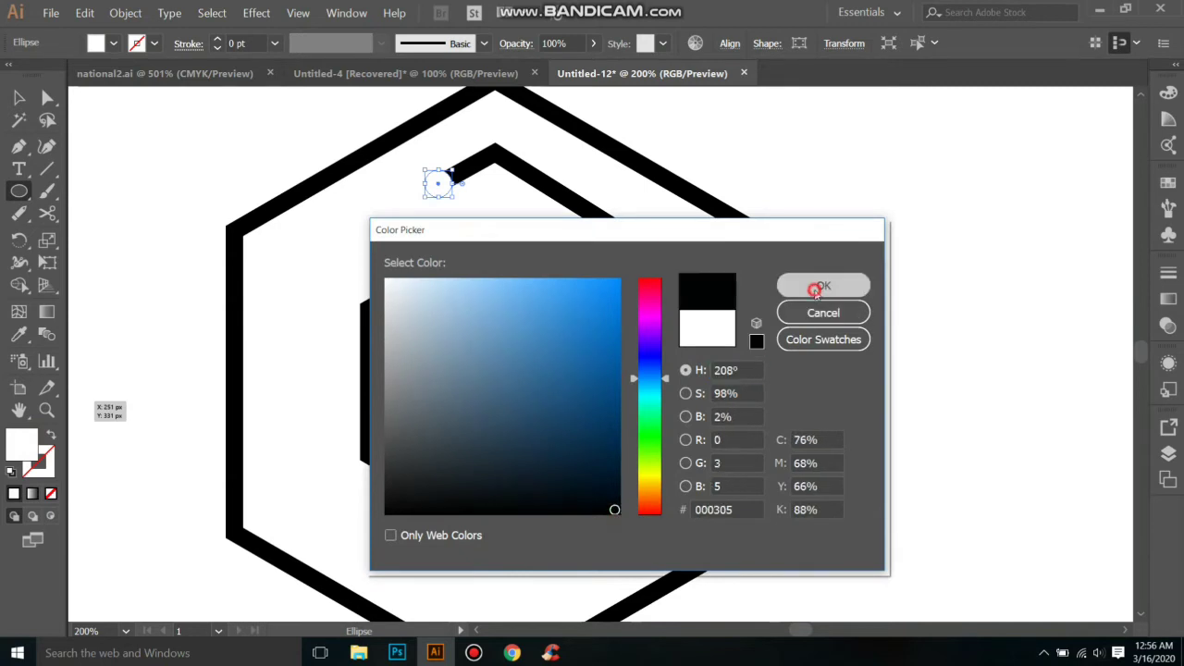
{"action": "left_click", "coordinate": [821, 284]}
{"action": "key", "text": "ctrl"}
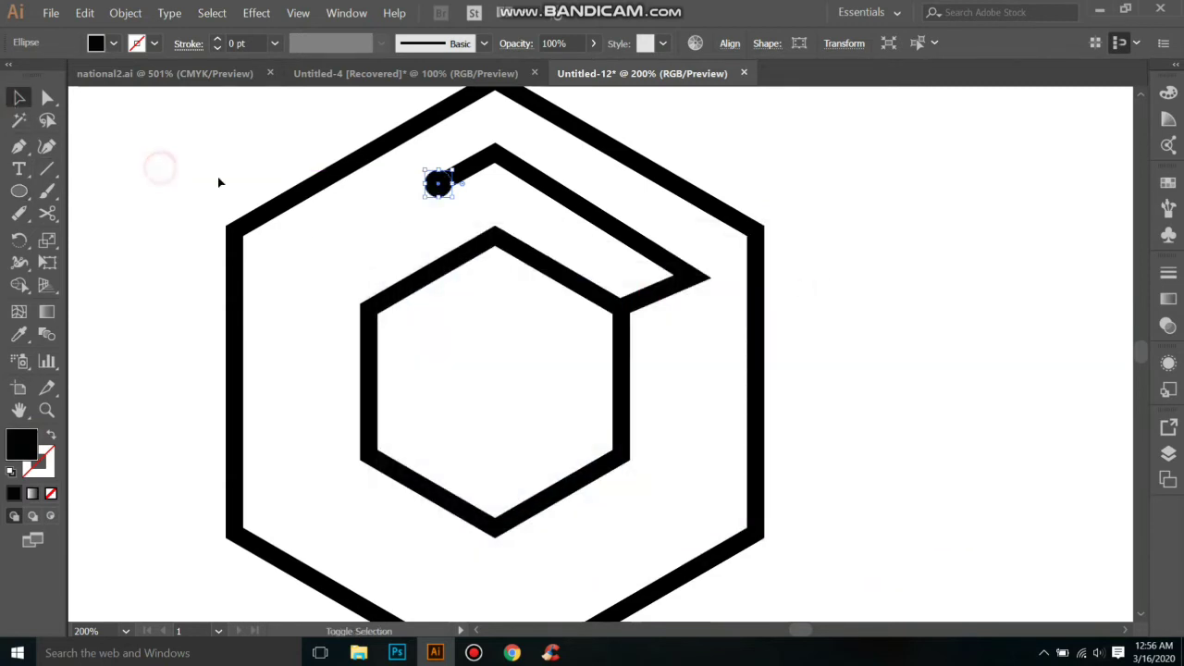
{"action": "left_click", "coordinate": [222, 184]}
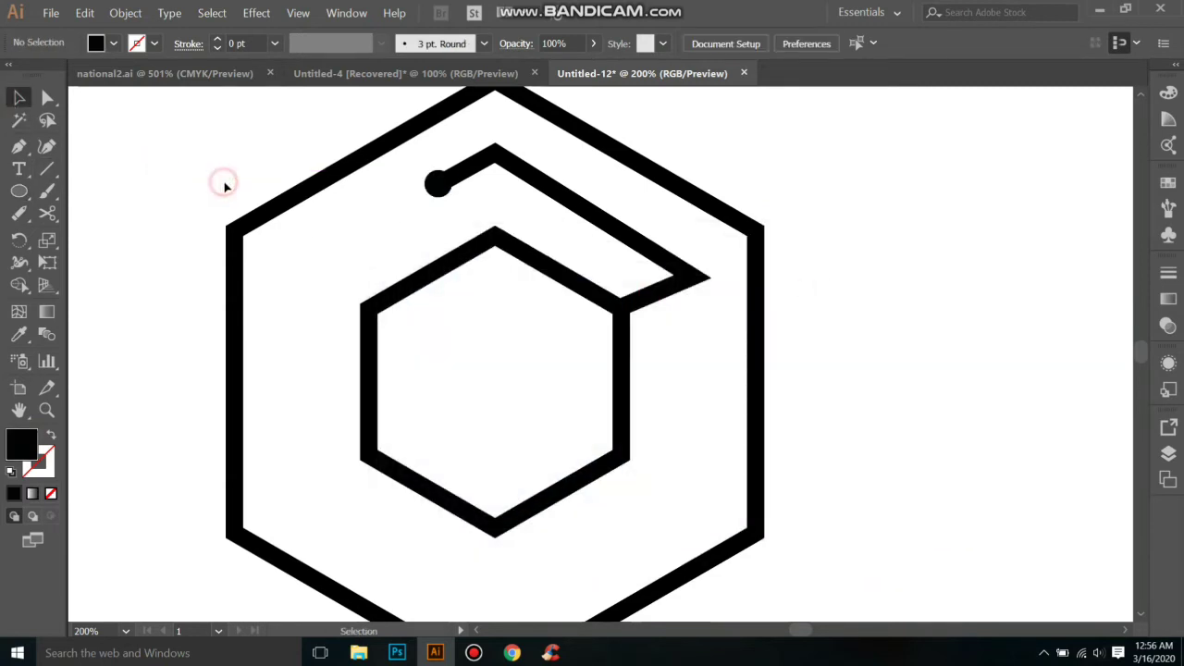
{"action": "left_click", "coordinate": [438, 183]}
{"action": "left_click_drag", "start_coordinate": [452, 196], "coordinate": [457, 202]}
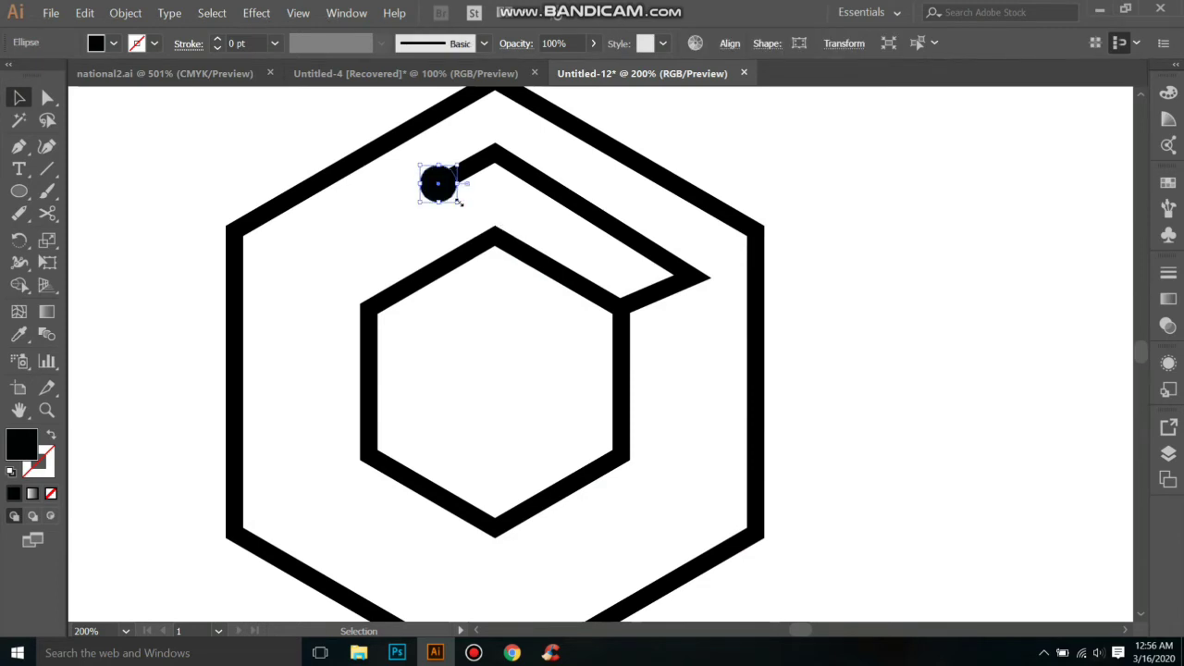
{"action": "left_click", "coordinate": [503, 209]}
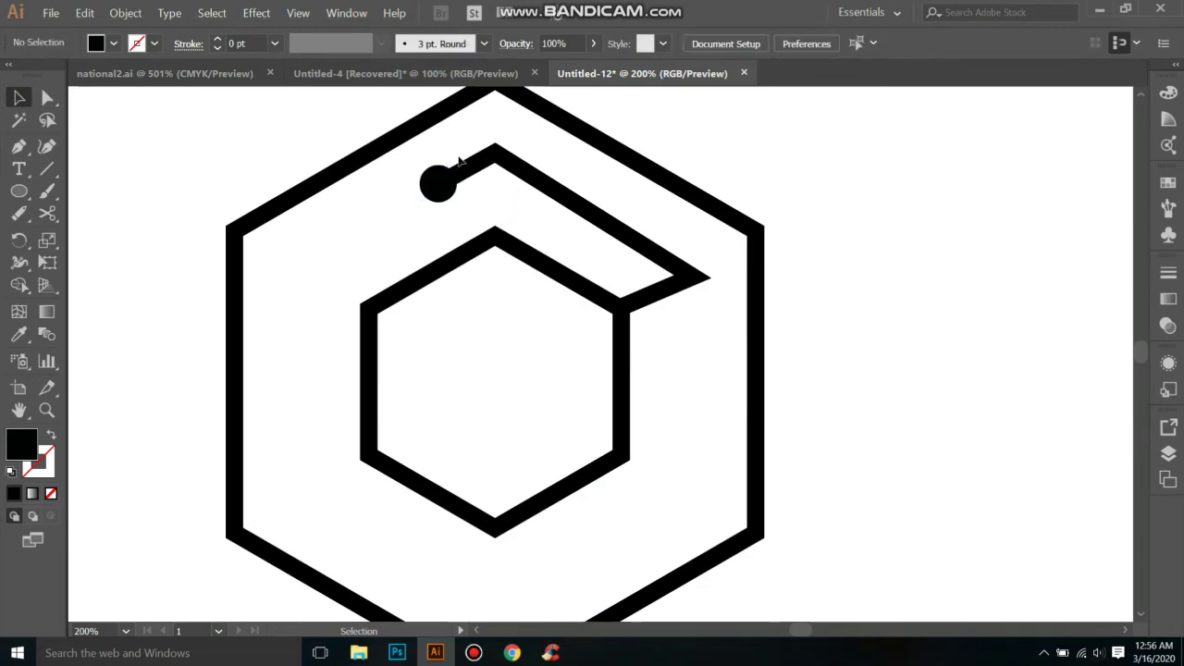
Expand the zigzag line's stroke into a filled shape.
{"action": "left_click", "coordinate": [484, 164]}
{"action": "left_click", "coordinate": [125, 13]}
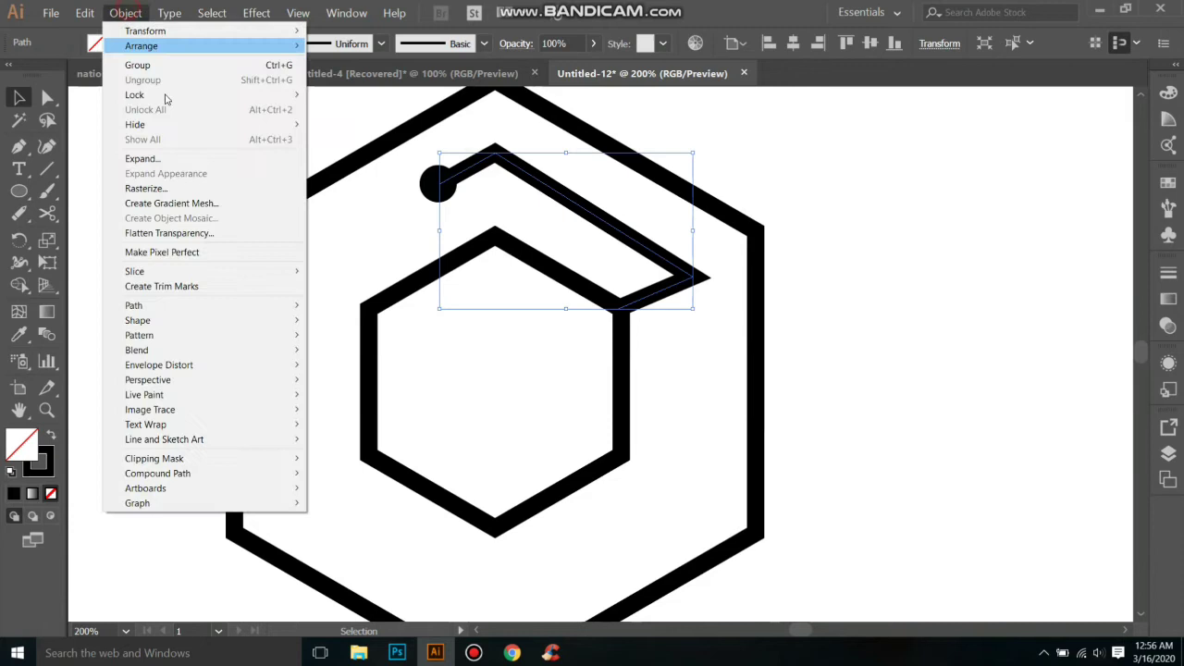
{"action": "left_click", "coordinate": [165, 159]}
{"action": "left_click", "coordinate": [542, 422]}
{"action": "left_click", "coordinate": [407, 214]}
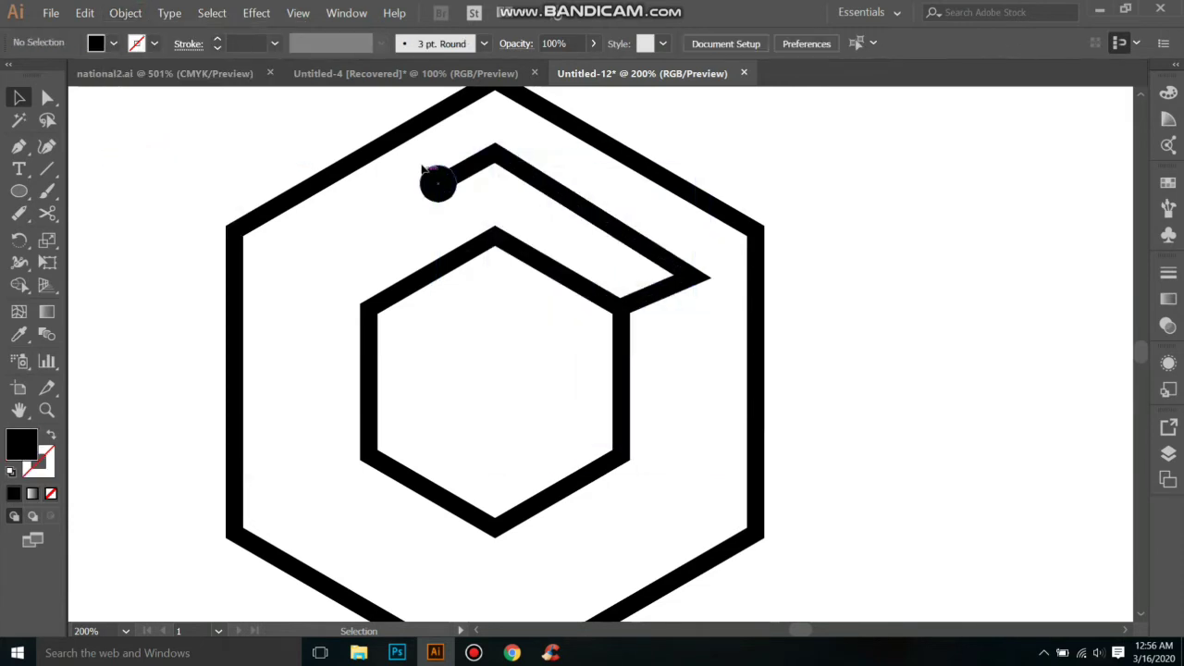
Group the circle with the zigzag line and rotate the group 30°.
{"action": "left_click_drag", "start_coordinate": [429, 168], "coordinate": [449, 198]}
{"action": "right_click", "coordinate": [426, 169]}
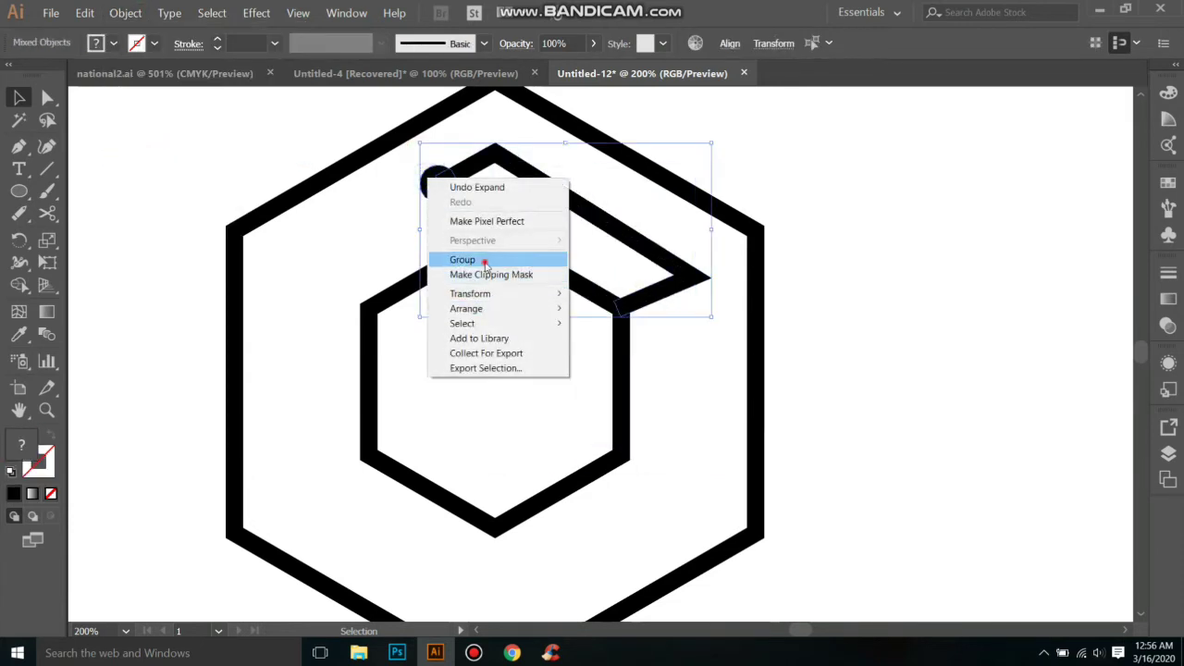
{"action": "left_click", "coordinate": [462, 257]}
{"action": "right_click", "coordinate": [448, 188]}
{"action": "mouse_move", "coordinate": [485, 301]}
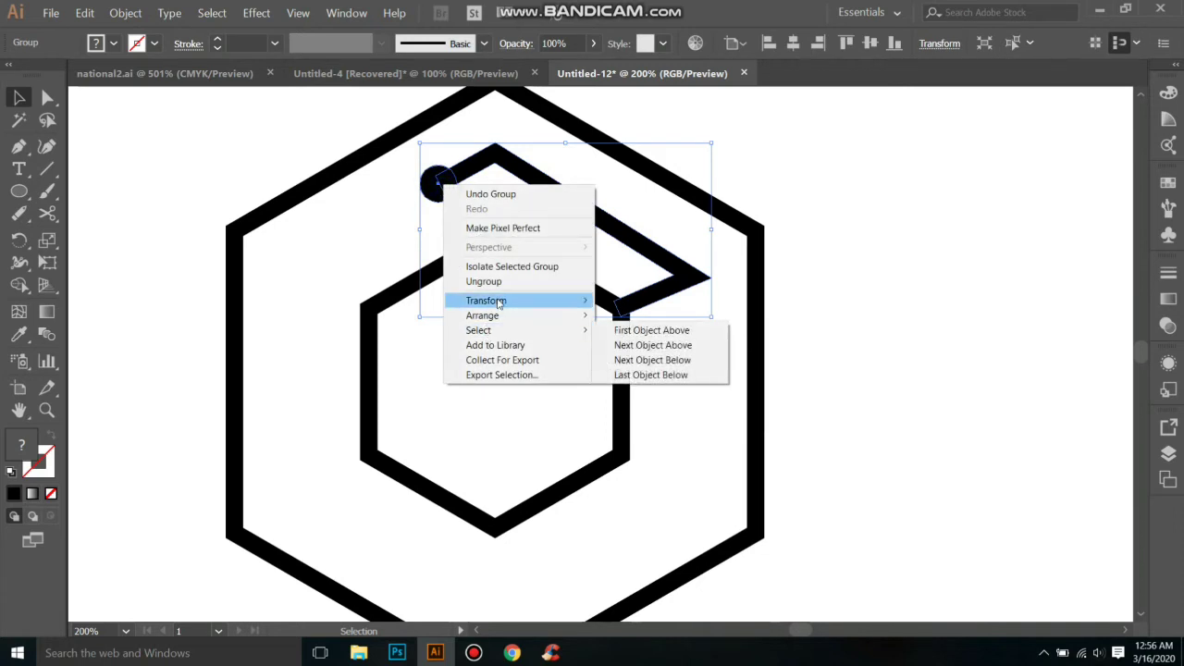
{"action": "left_click", "coordinate": [684, 334]}
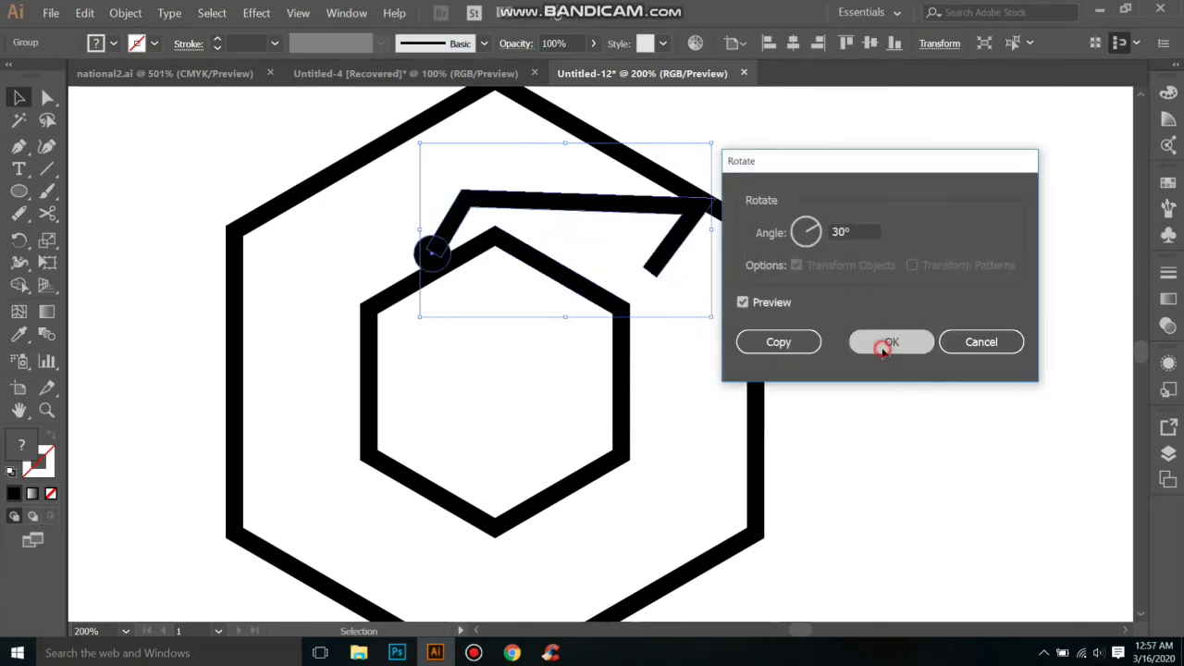
{"action": "left_click", "coordinate": [894, 341]}
Nudge the rotated group, then undo the rotation and grouping edits.
{"action": "key", "text": "Down"}
{"action": "key", "text": "Down"}
{"action": "key", "text": "Down"}
{"action": "key", "text": "Down"}
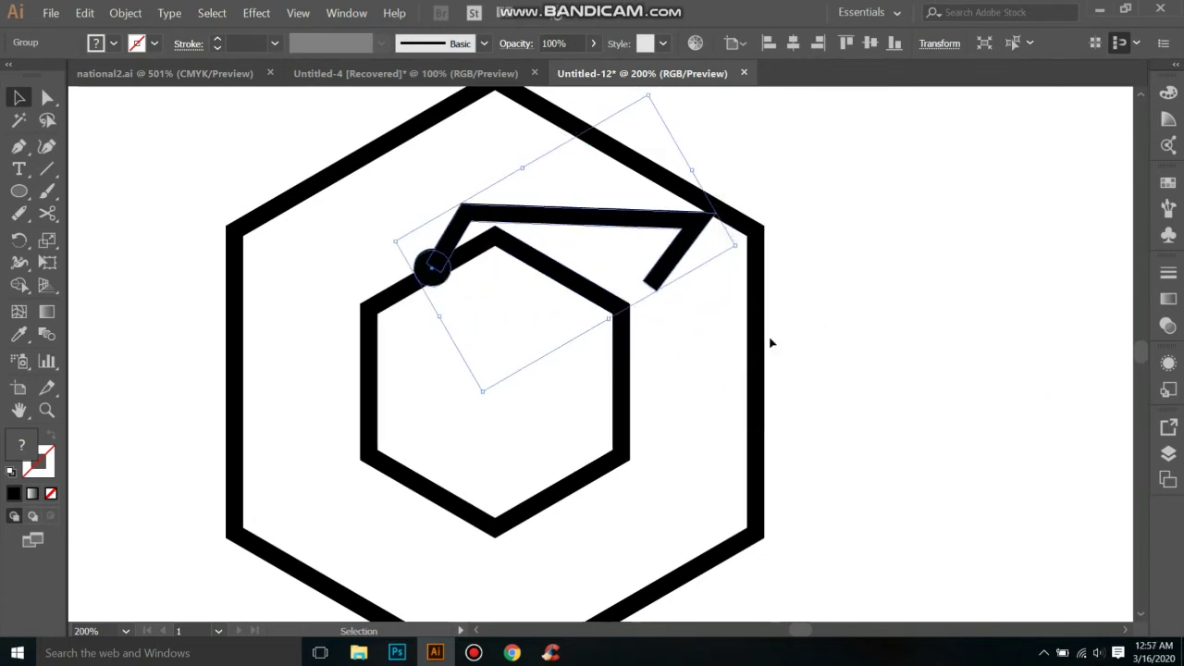
{"action": "key", "text": "Down"}
{"action": "key", "text": "Down"}
{"action": "key", "text": "Down"}
{"action": "key", "text": "a"}
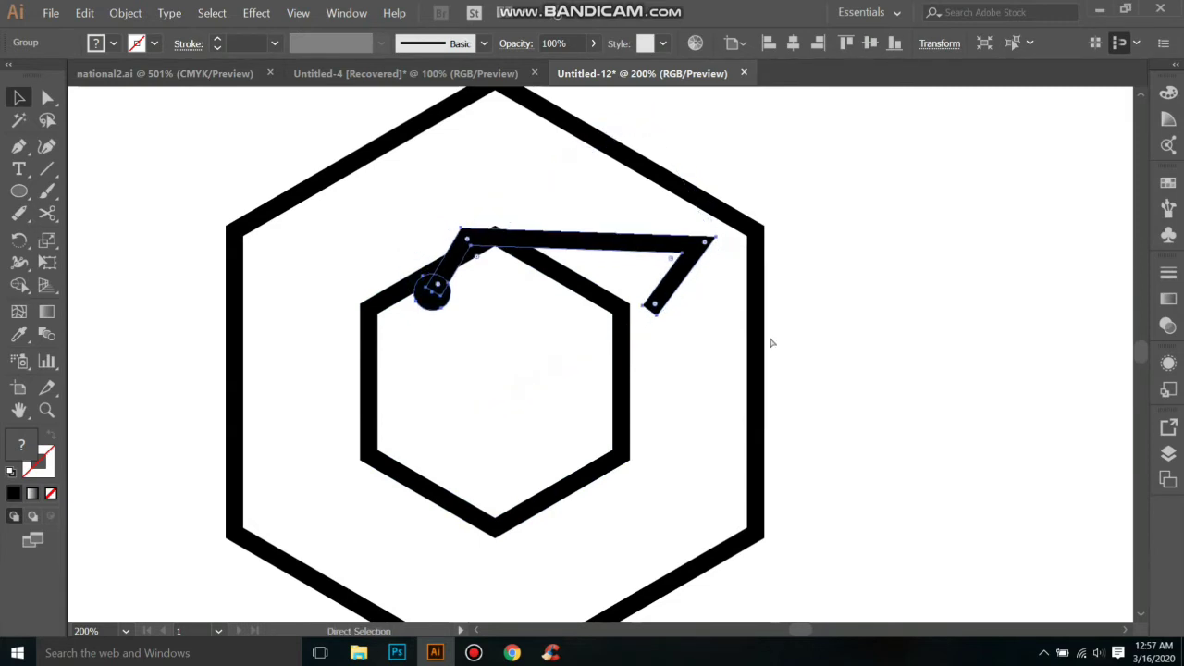
{"action": "key", "text": "Up"}
{"action": "key", "text": "Up"}
{"action": "key", "text": "Up"}
{"action": "key", "text": "Up"}
{"action": "key", "text": "Up"}
{"action": "key", "text": "Up"}
{"action": "key", "text": "Up"}
{"action": "key", "text": "Up"}
{"action": "key", "text": "Up"}
{"action": "key", "text": "ctrl+z"}
{"action": "key", "text": "ctrl+z"}
{"action": "key", "text": "ctrl+z"}
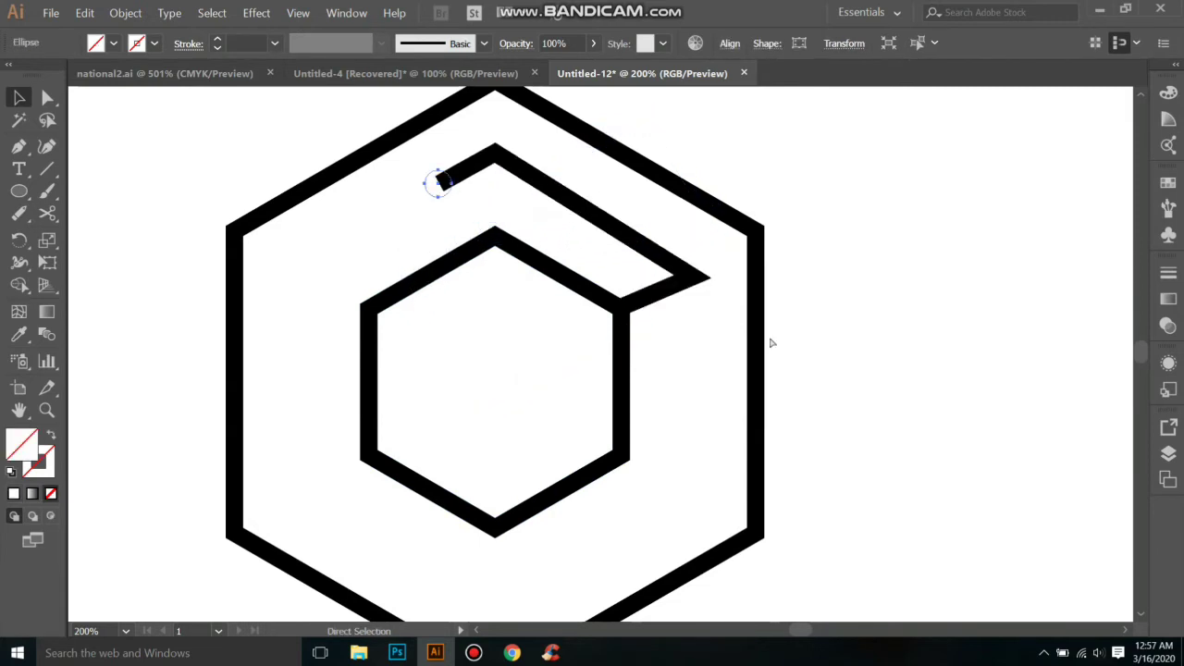
{"action": "key", "text": "ctrl+z"}
{"action": "key", "text": "ctrl+z"}
Fill the zigzag's end circle solid black and enlarge it to 34 × 34 px.
{"action": "double_click", "coordinate": [19, 451]}
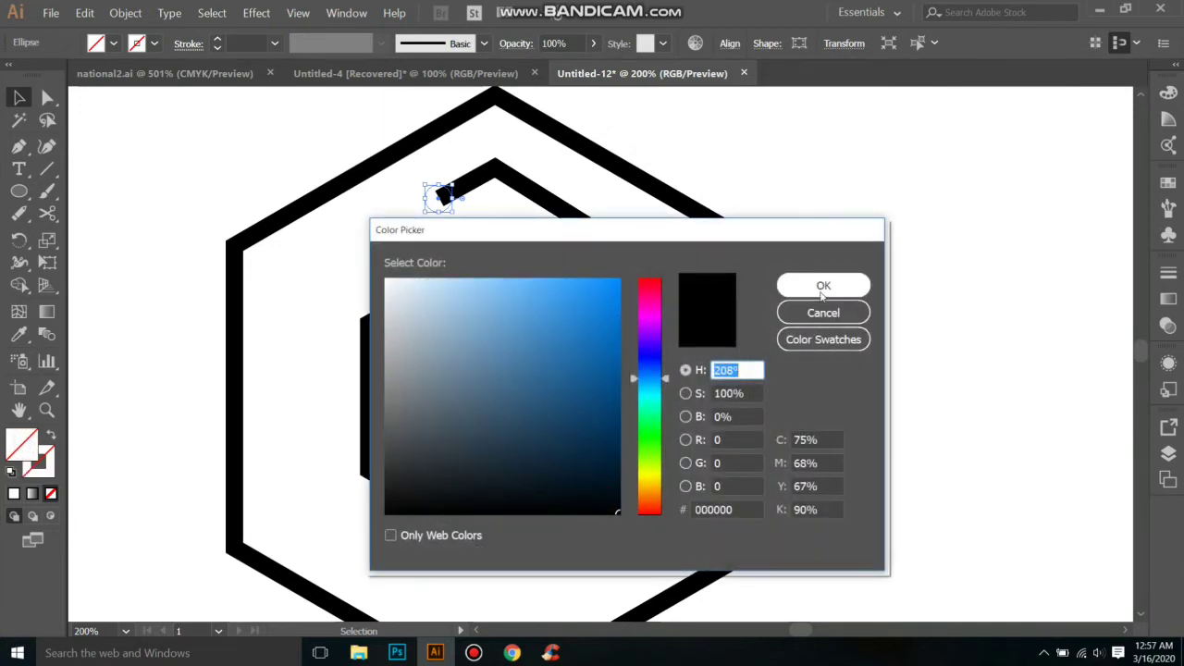
{"action": "left_click", "coordinate": [814, 287]}
{"action": "double_click", "coordinate": [28, 444]}
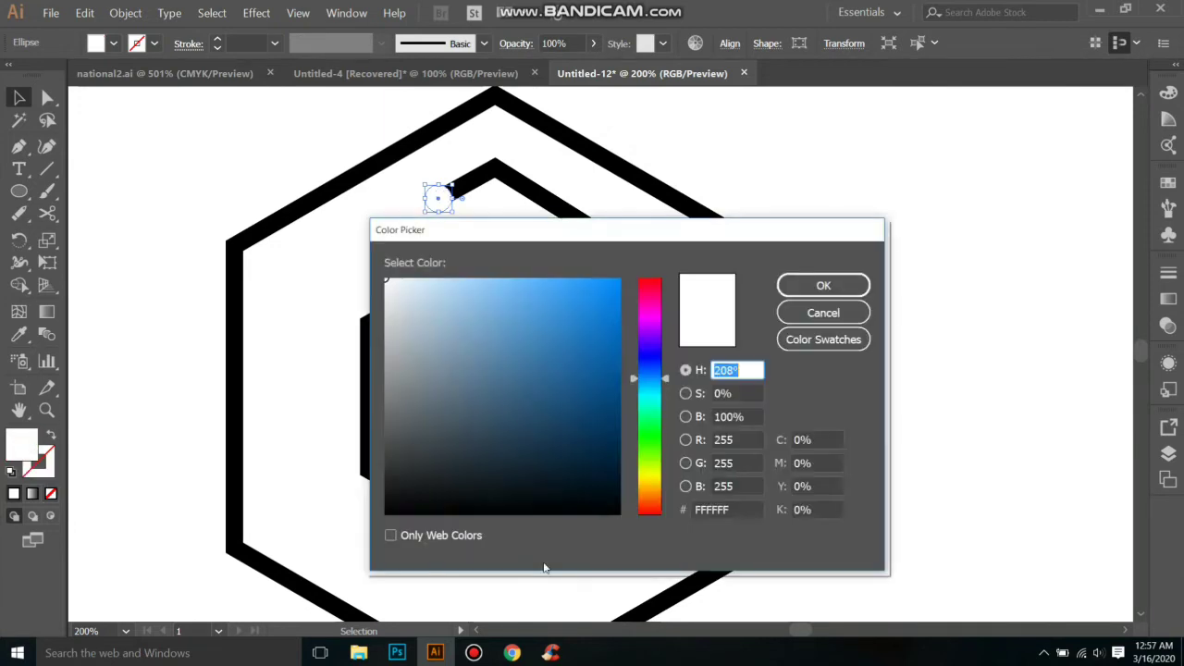
{"action": "left_click", "coordinate": [614, 511]}
{"action": "left_click", "coordinate": [823, 286]}
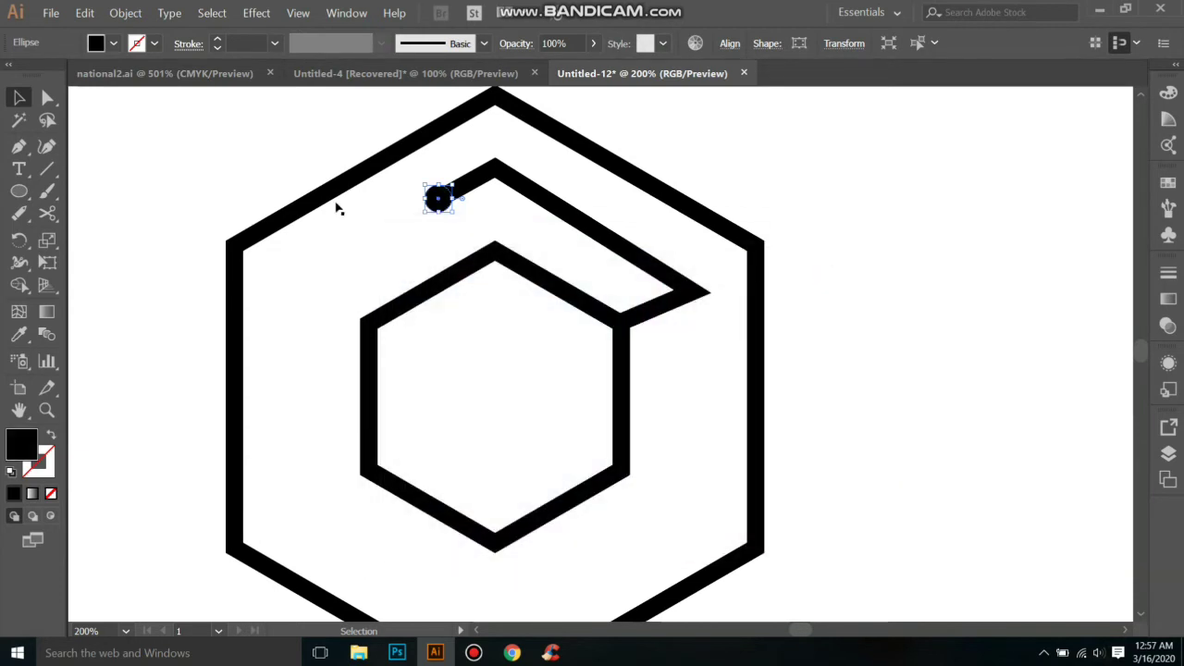
{"action": "left_click_drag", "start_coordinate": [453, 212], "coordinate": [467, 222]}
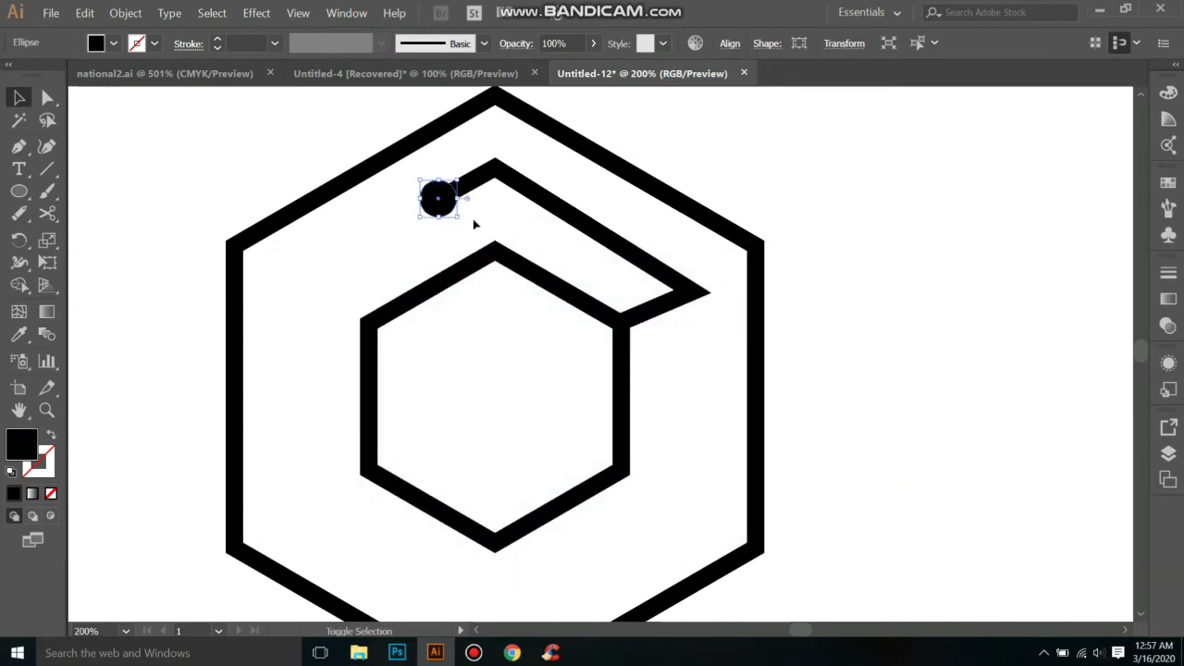
{"action": "left_click", "coordinate": [830, 293]}
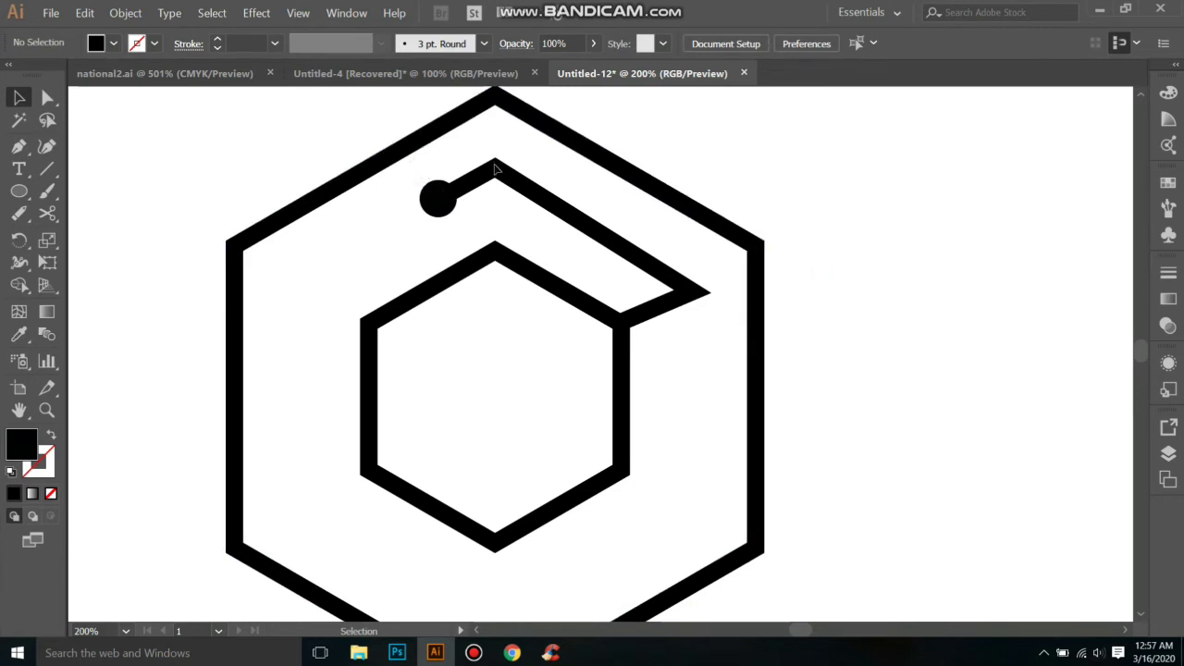
Expand the zigzag's stroke and group it with the end circle.
{"action": "left_click", "coordinate": [495, 169]}
{"action": "left_click", "coordinate": [125, 13]}
{"action": "left_click", "coordinate": [185, 158]}
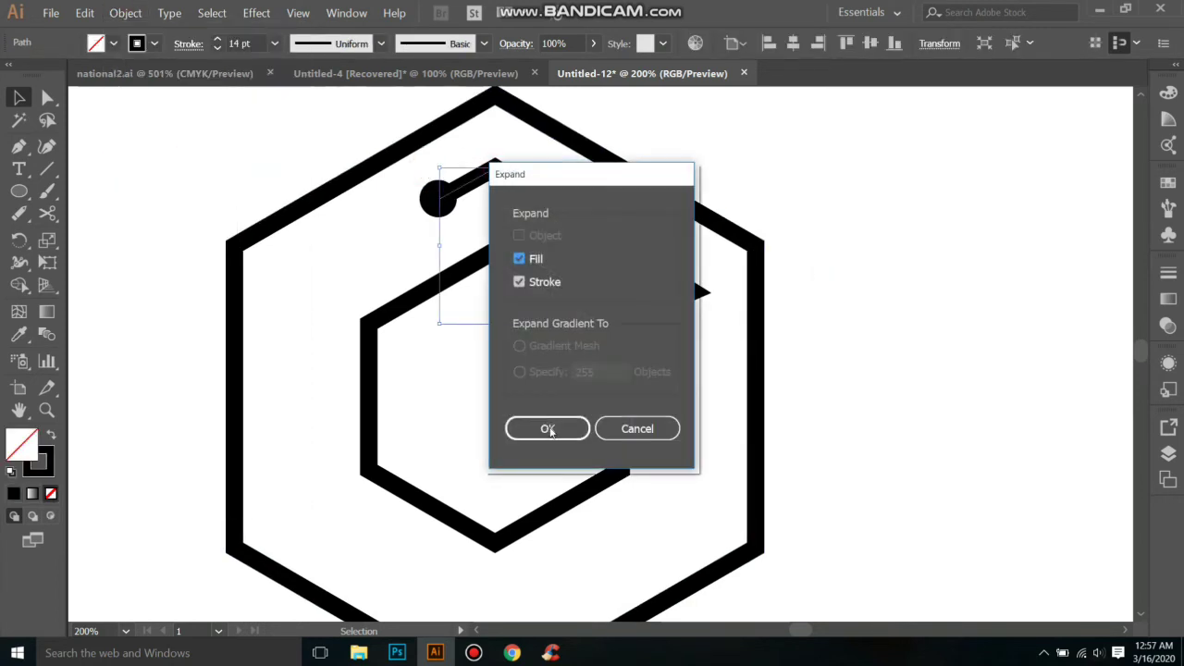
{"action": "left_click", "coordinate": [548, 429]}
{"action": "left_click", "coordinate": [439, 201], "text": "shift"}
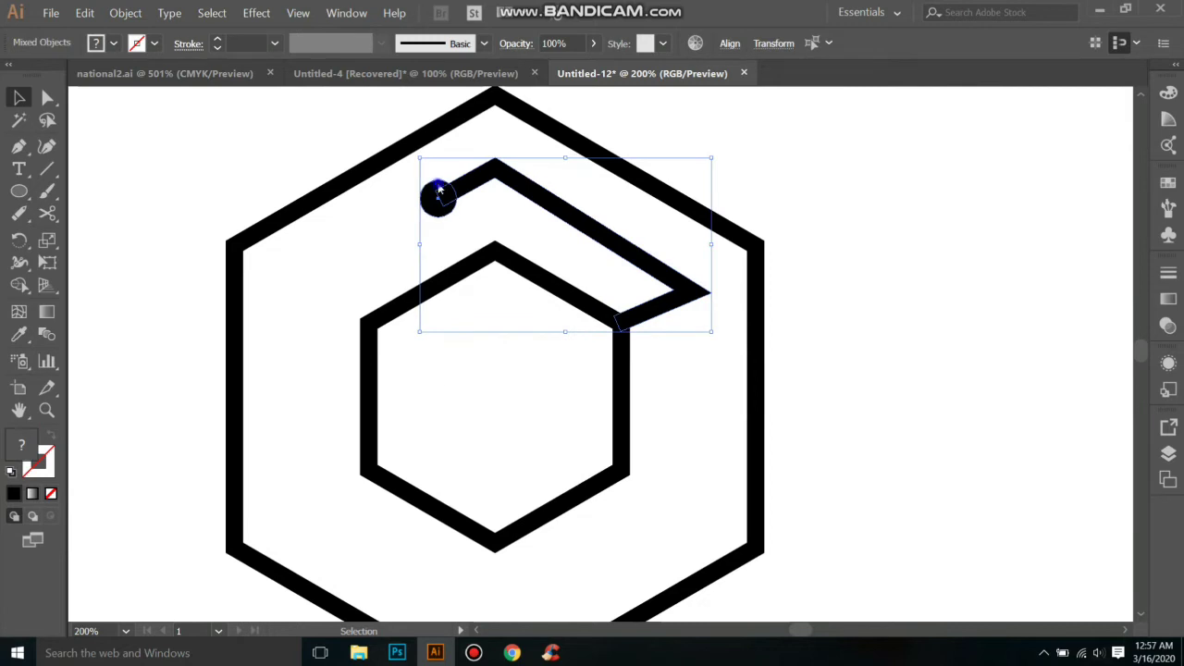
{"action": "right_click", "coordinate": [438, 195]}
{"action": "left_click", "coordinate": [472, 264]}
Make a rotated copy of the trace group and move it left of the hexagons.
{"action": "right_click", "coordinate": [443, 193]}
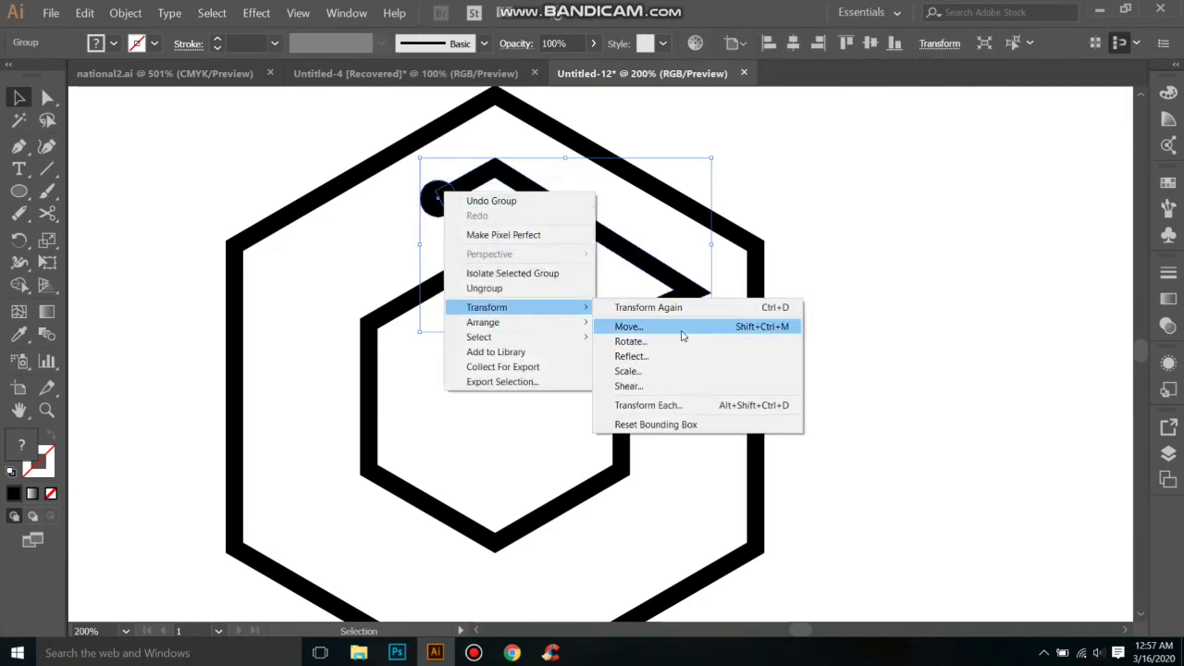
{"action": "left_click", "coordinate": [680, 341]}
{"action": "left_click", "coordinate": [772, 348]}
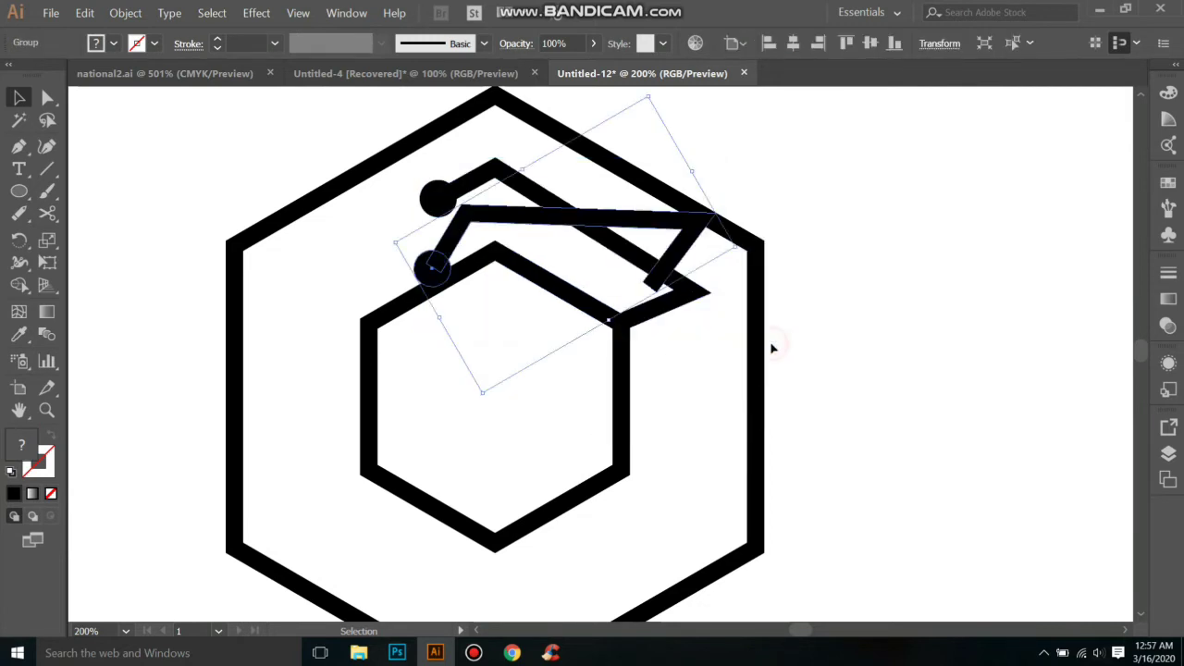
{"action": "left_click_drag", "start_coordinate": [547, 224], "coordinate": [268, 263]}
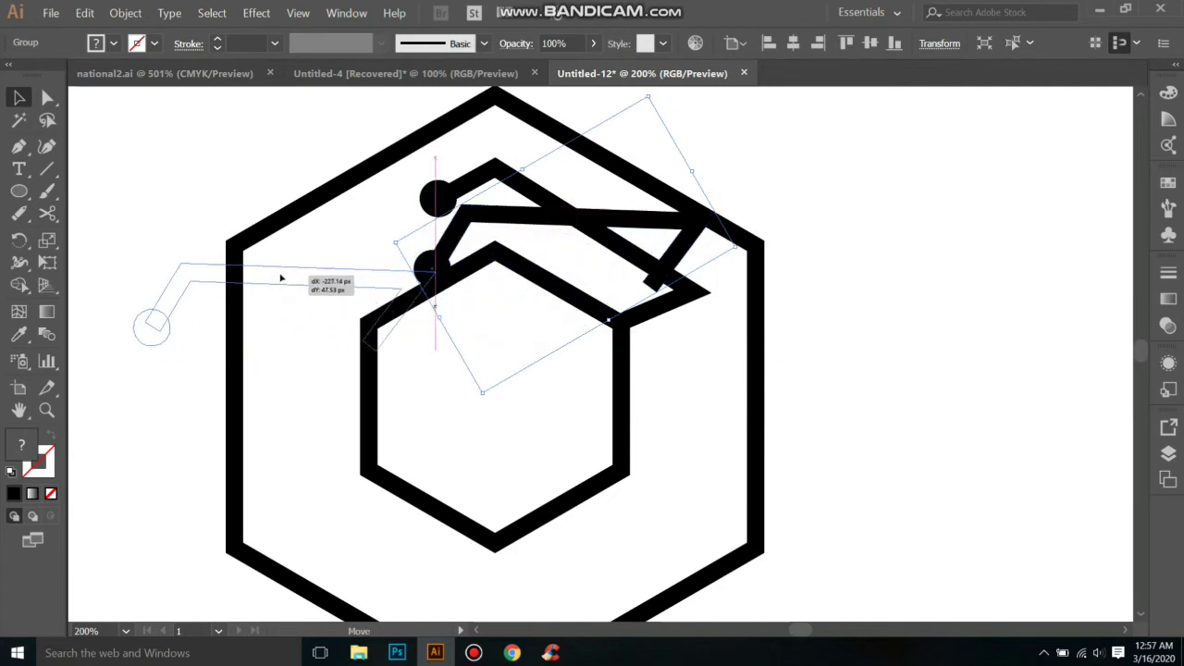
{"action": "scroll", "coordinate": [534, 424], "scroll_direction": "down", "scroll_amount": 2}
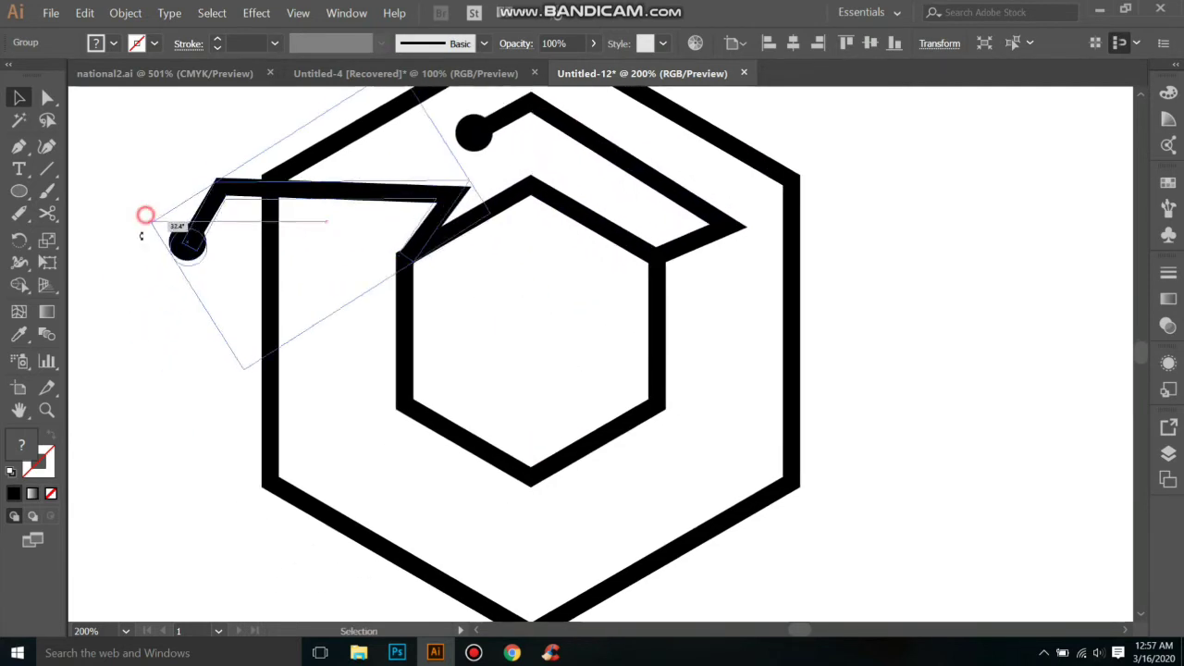
{"action": "left_click_drag", "start_coordinate": [147, 213], "coordinate": [193, 370]}
{"action": "mouse_move", "coordinate": [242, 319]}
{"action": "left_mouse_down"}
{"action": "mouse_move", "coordinate": [281, 387]}
{"action": "mouse_move", "coordinate": [236, 390]}
{"action": "left_mouse_up"}
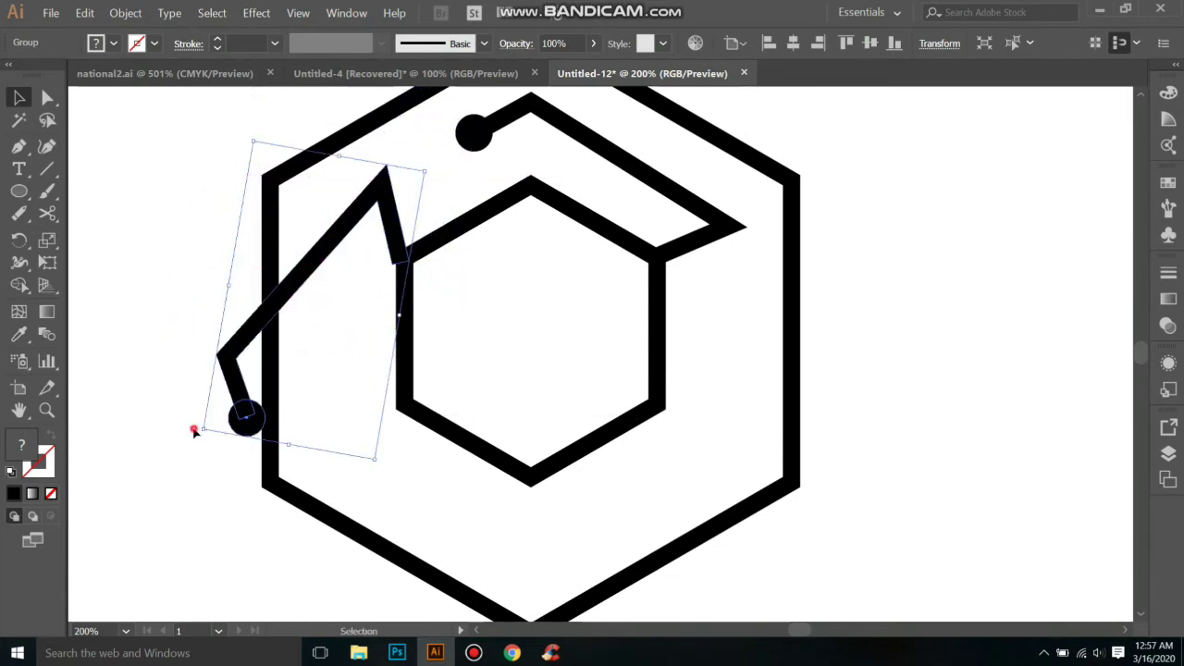
Rotate the copied trace upright along the left side between the hexagons.
{"action": "left_click", "coordinate": [195, 431]}
{"action": "left_click", "coordinate": [243, 414]}
{"action": "left_click_drag", "start_coordinate": [197, 431], "coordinate": [301, 472]}
{"action": "mouse_move", "coordinate": [288, 386]}
{"action": "left_mouse_down"}
{"action": "mouse_move", "coordinate": [338, 432]}
{"action": "mouse_move", "coordinate": [330, 418]}
{"action": "left_mouse_up"}
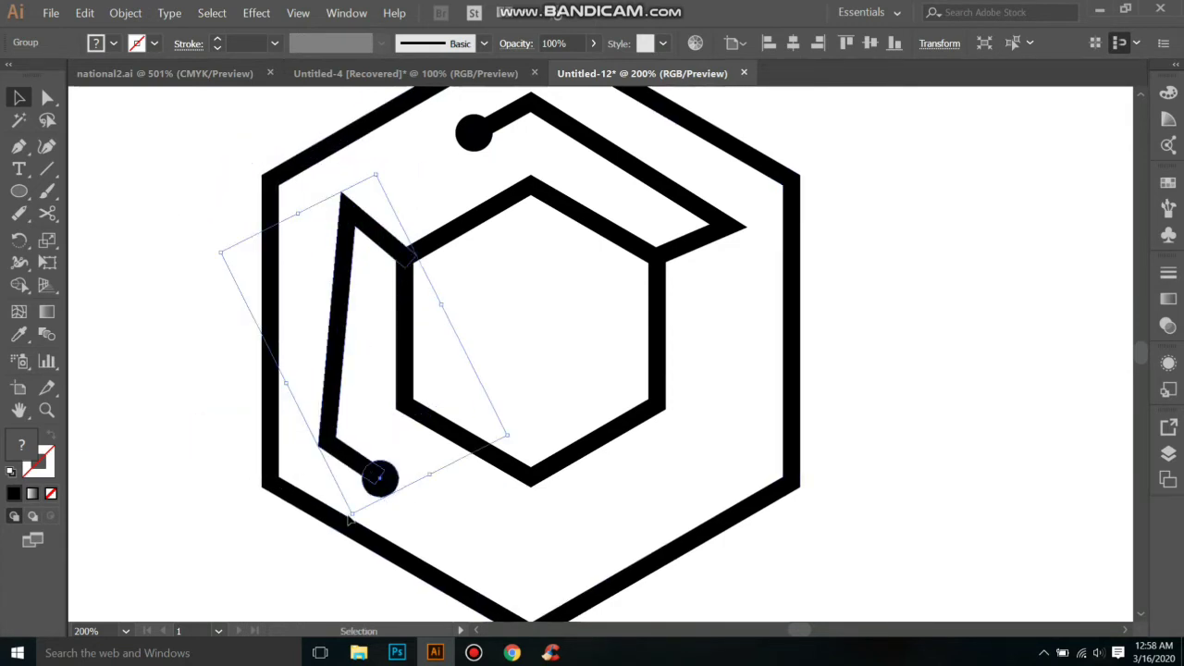
{"action": "left_click_drag", "start_coordinate": [353, 519], "coordinate": [389, 517]}
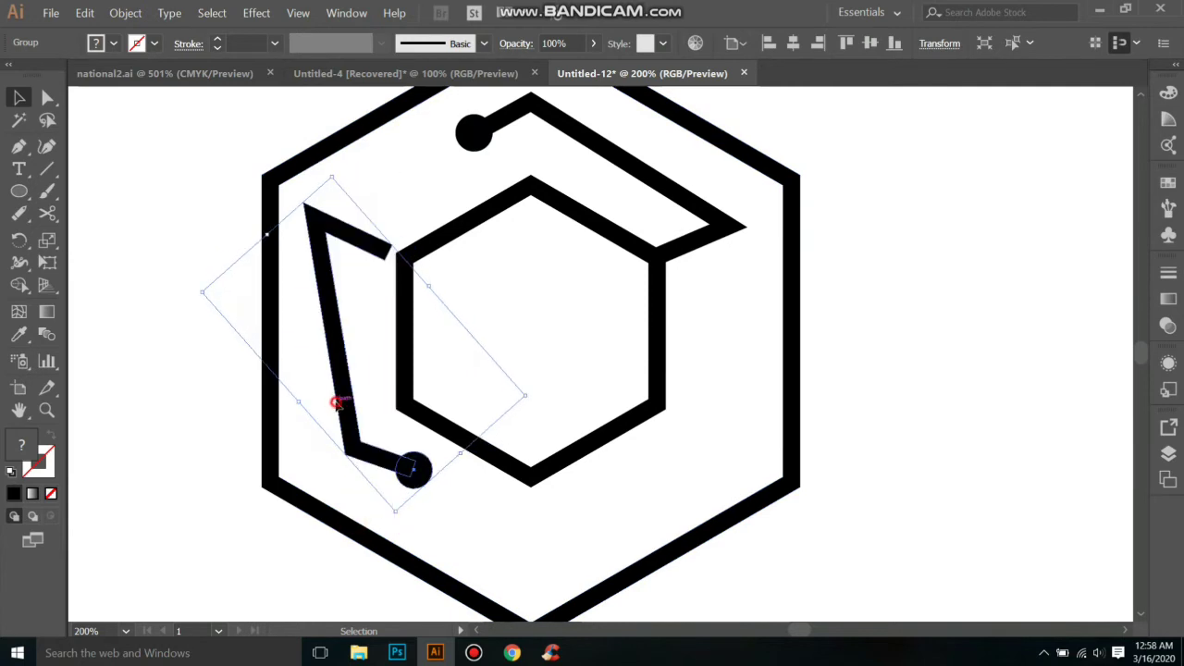
{"action": "left_click_drag", "start_coordinate": [337, 403], "coordinate": [367, 412]}
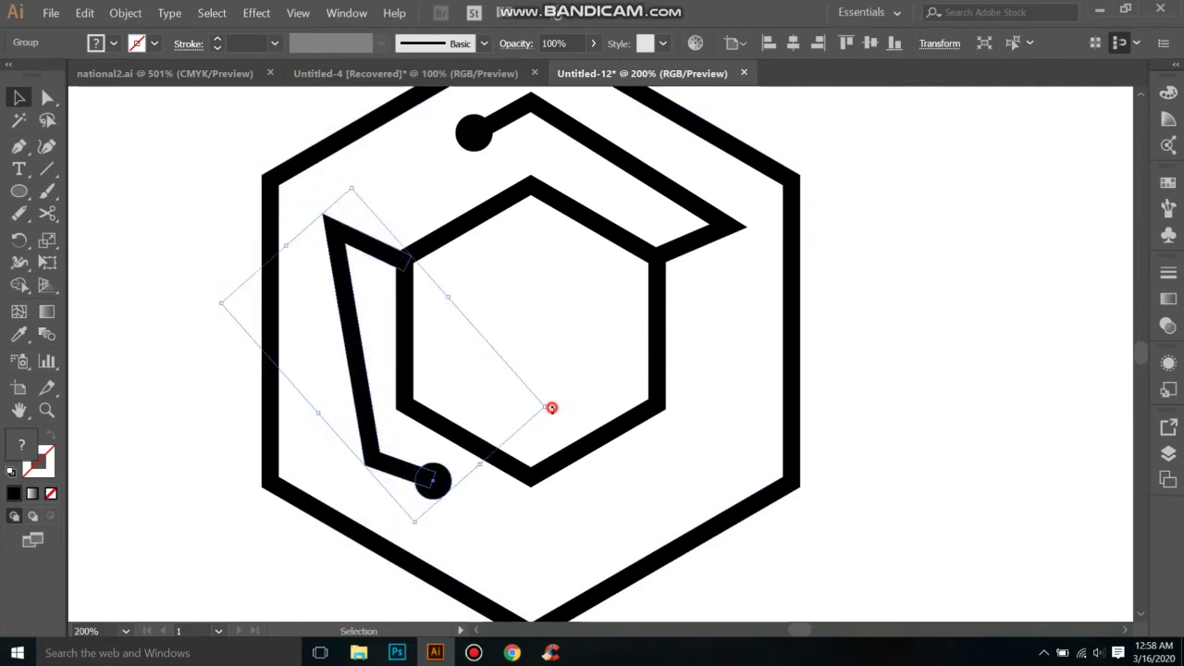
{"action": "left_click_drag", "start_coordinate": [551, 407], "coordinate": [534, 430]}
Nudge the left trace into its final position and deselect it.
{"action": "key", "text": "Left"}
{"action": "key", "text": "Left"}
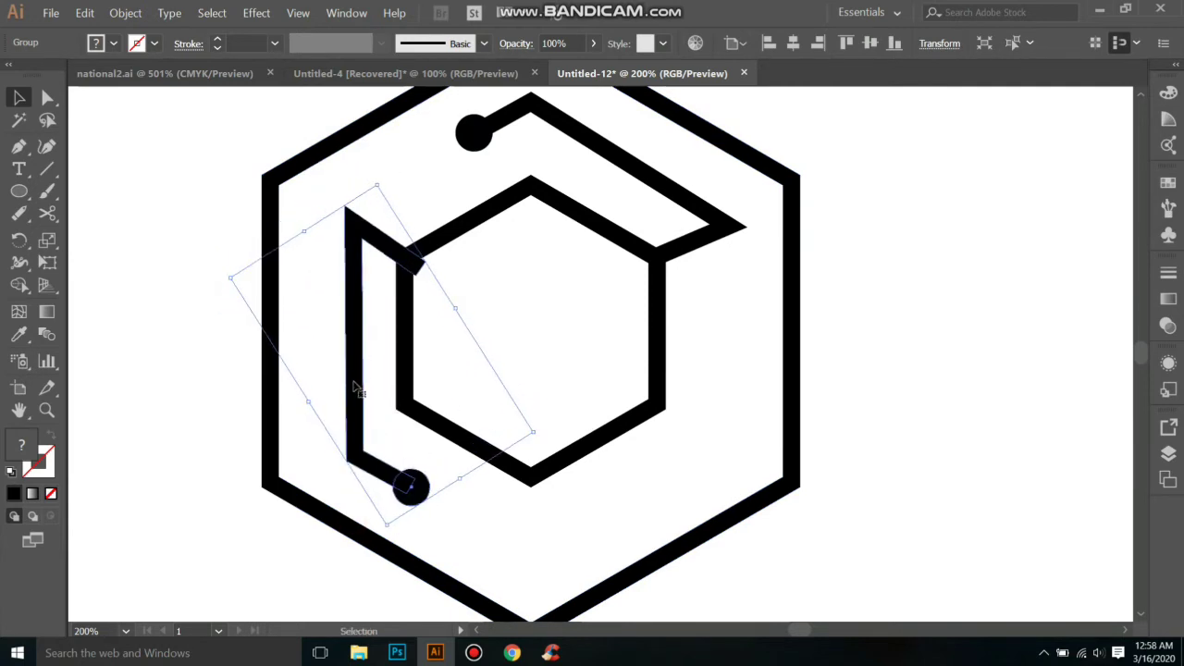
{"action": "key", "text": "Left"}
{"action": "key", "text": "Left"}
{"action": "key", "text": "Left"}
{"action": "key", "text": "Left"}
{"action": "key", "text": "Left"}
{"action": "key", "text": "Left"}
{"action": "key", "text": "Right"}
{"action": "key", "text": "Up"}
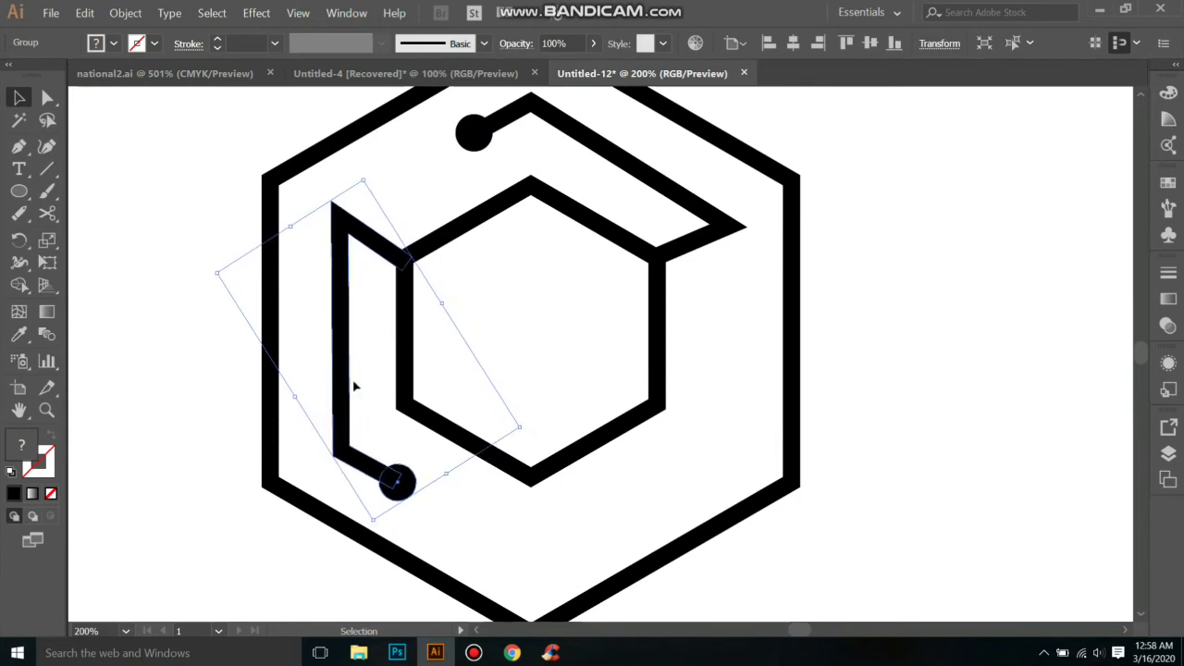
{"action": "left_click", "coordinate": [947, 427]}
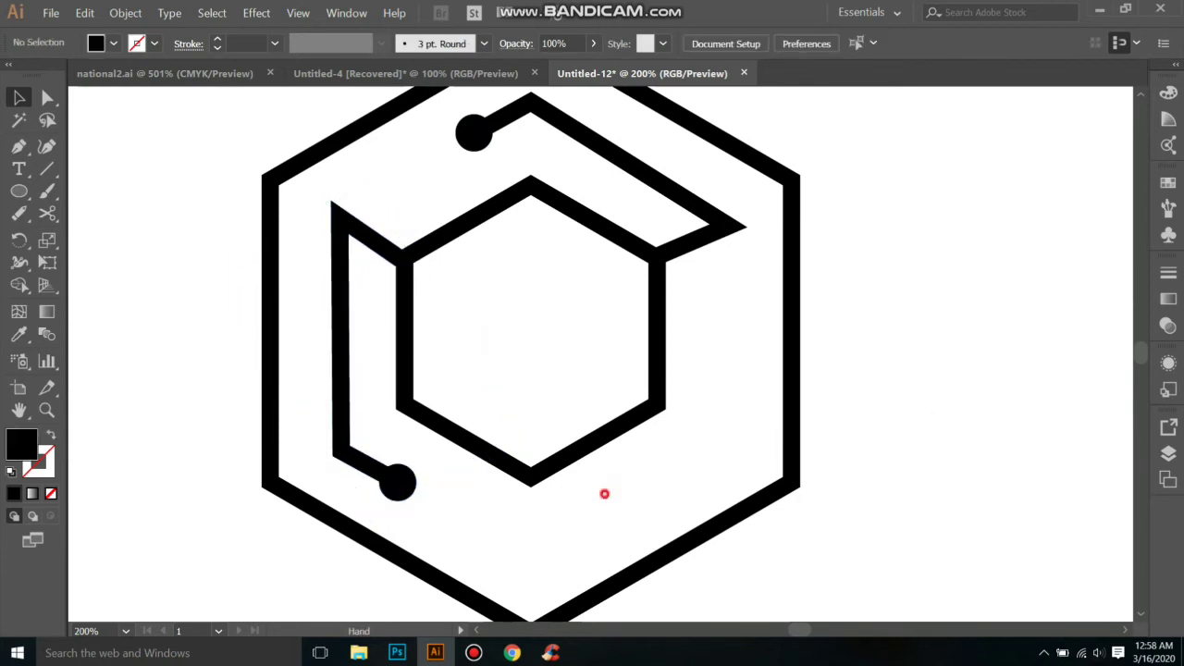
{"action": "mouse_move", "coordinate": [603, 493]}
{"action": "left_mouse_down"}
{"action": "mouse_move", "coordinate": [599, 471]}
{"action": "mouse_move", "coordinate": [533, 456]}
{"action": "left_mouse_up"}
Zoom out to 150% and make a rotated copy of the left circuit trace.
{"action": "key", "text": "ctrl+minus"}
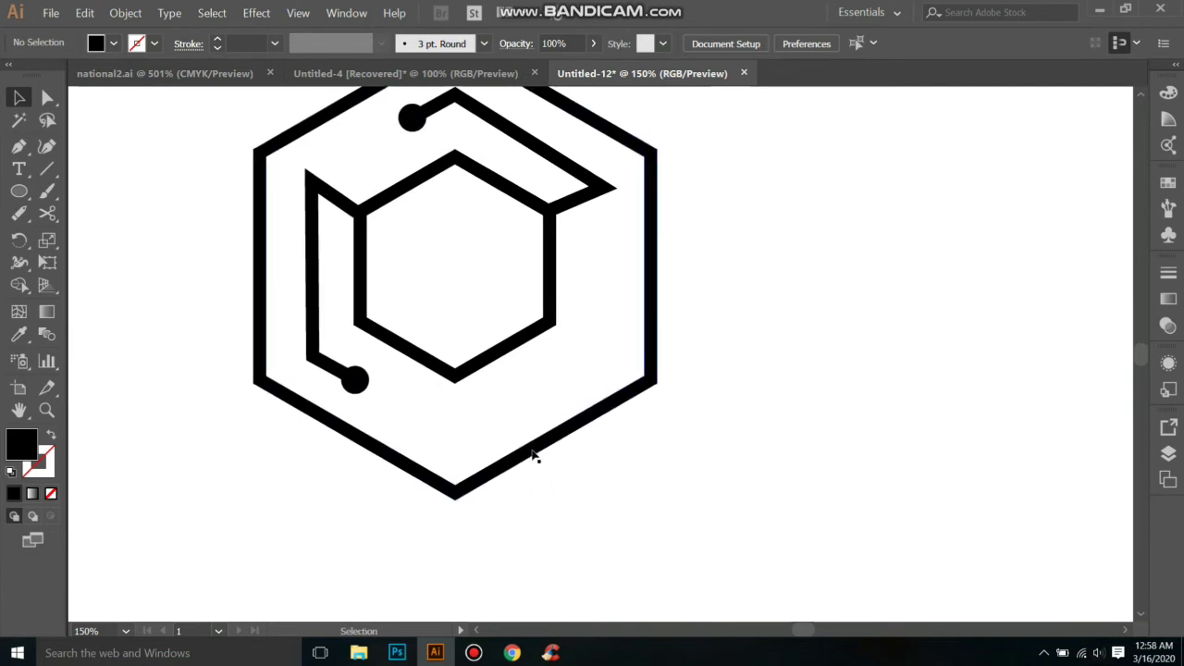
{"action": "left_click", "coordinate": [315, 346]}
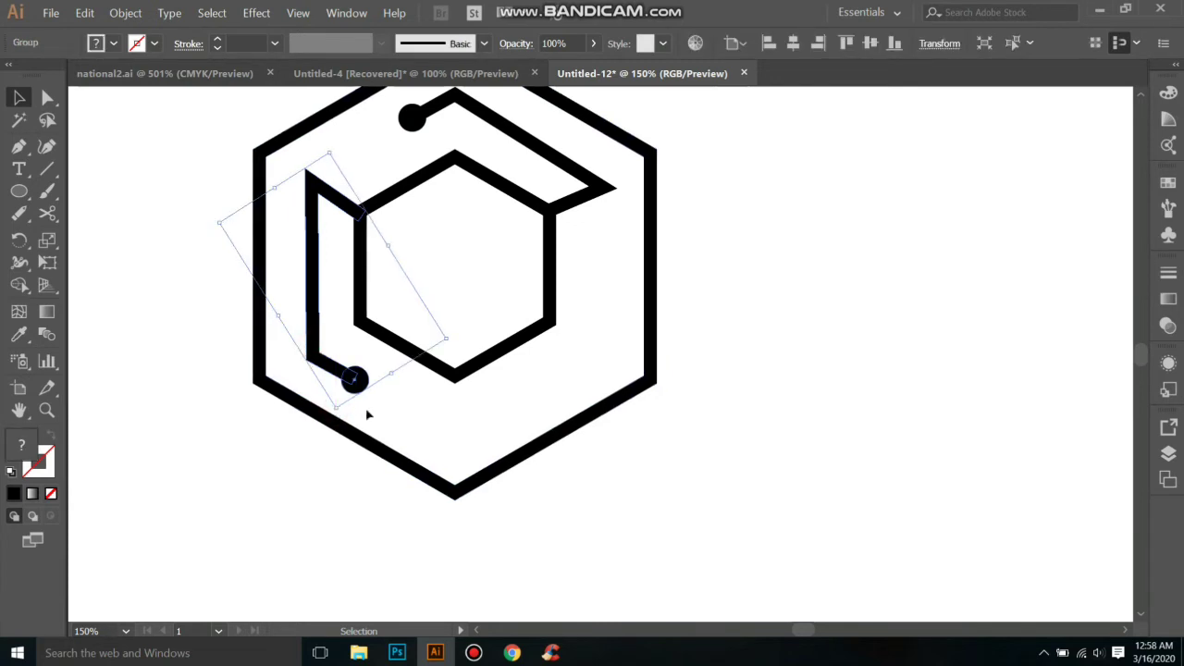
{"action": "right_click", "coordinate": [350, 380]}
{"action": "left_click", "coordinate": [629, 526]}
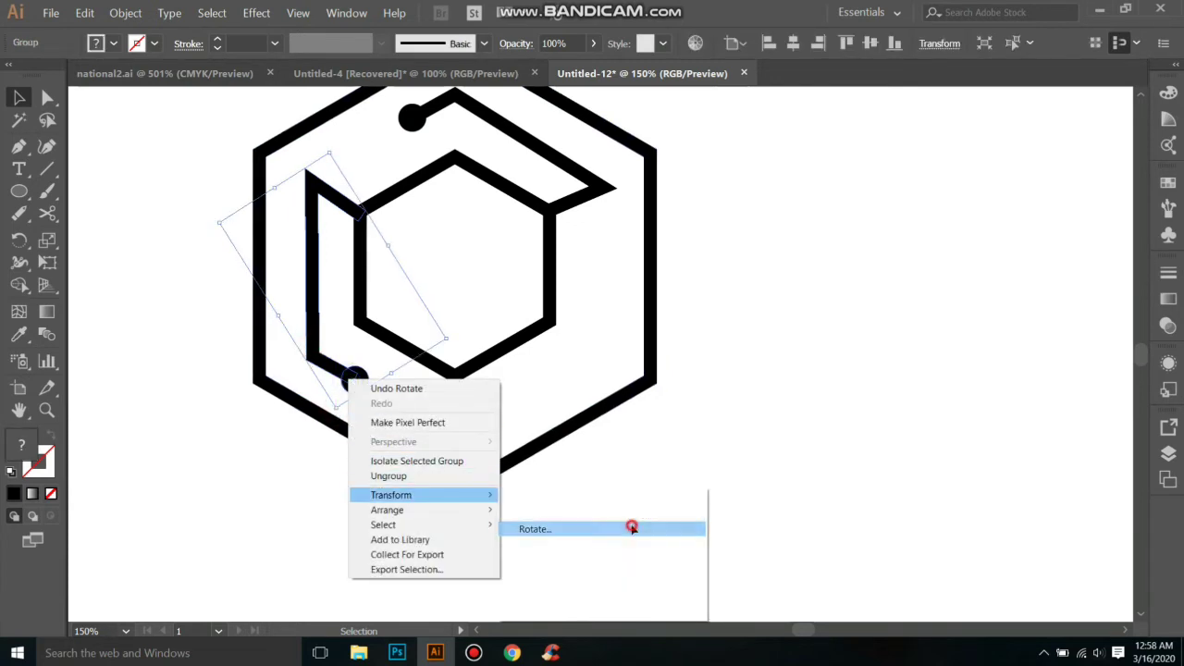
{"action": "left_click", "coordinate": [779, 346]}
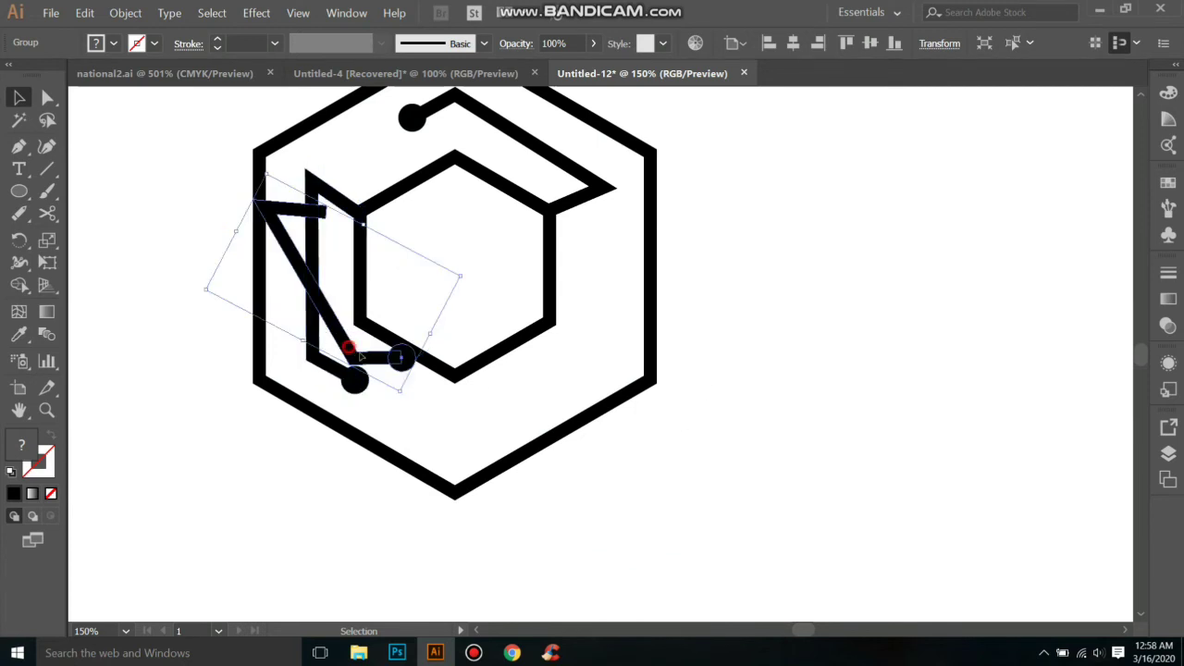
Rotate and move the copy into the lower-right gap between the hexagons.
{"action": "left_click_drag", "start_coordinate": [361, 357], "coordinate": [503, 519]}
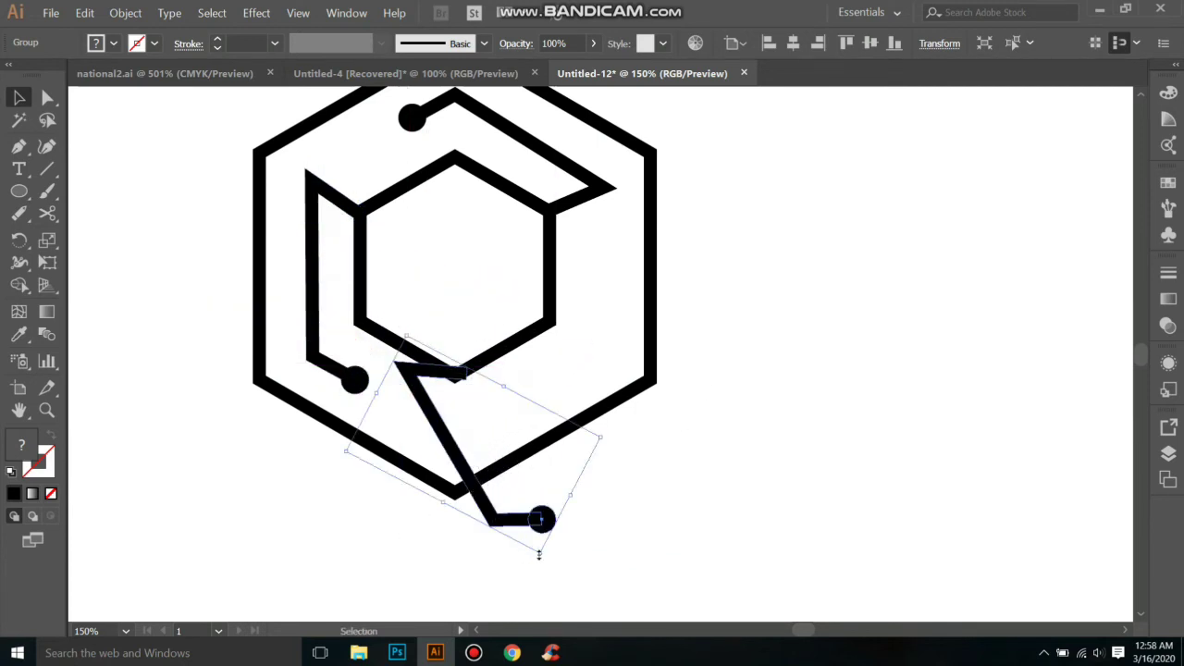
{"action": "left_click_drag", "start_coordinate": [539, 557], "coordinate": [599, 453]}
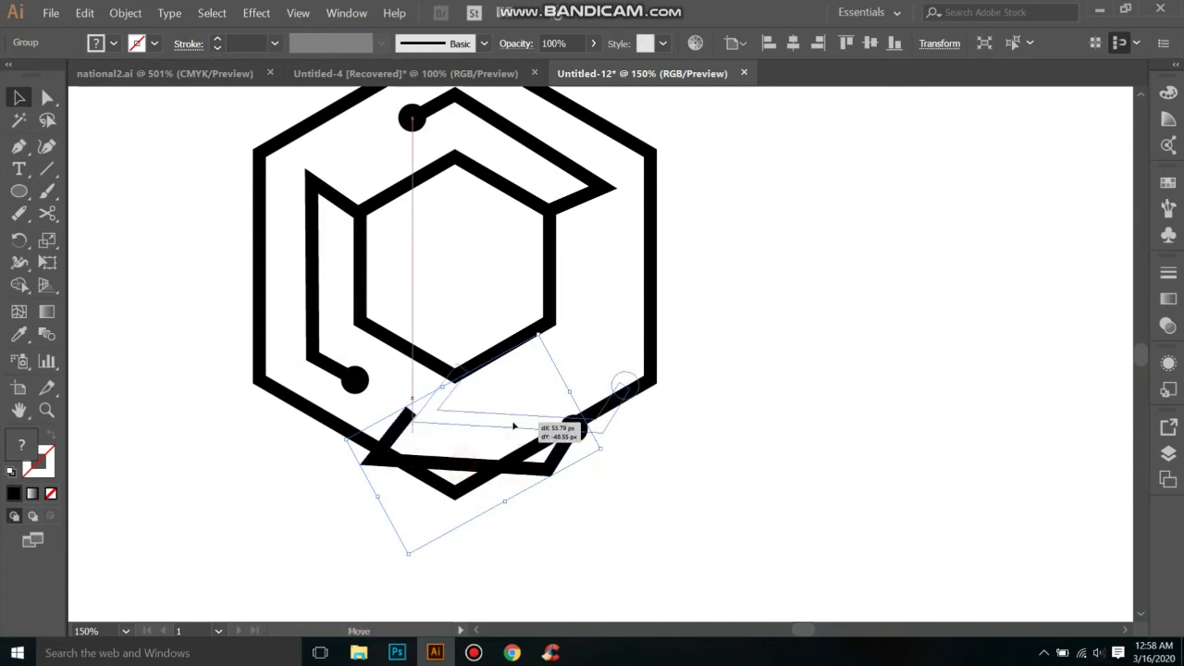
{"action": "left_click_drag", "start_coordinate": [461, 466], "coordinate": [509, 432]}
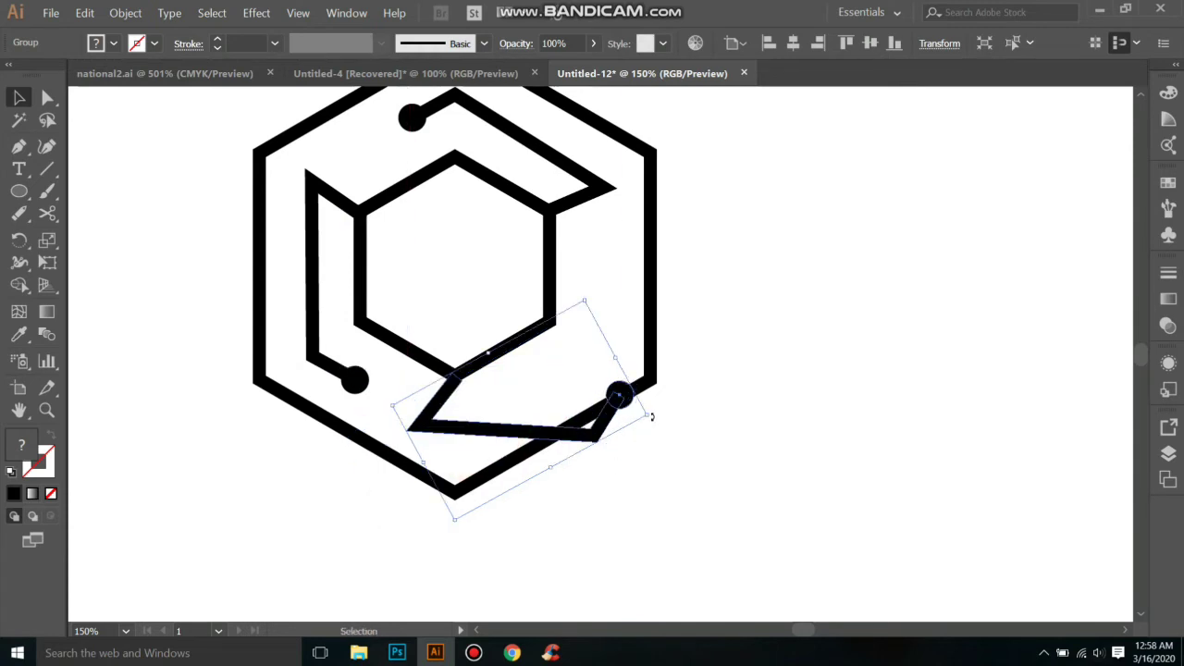
{"action": "left_click_drag", "start_coordinate": [651, 417], "coordinate": [652, 381]}
{"action": "left_click_drag", "start_coordinate": [504, 439], "coordinate": [511, 412]}
{"action": "left_click_drag", "start_coordinate": [649, 348], "coordinate": [693, 327]}
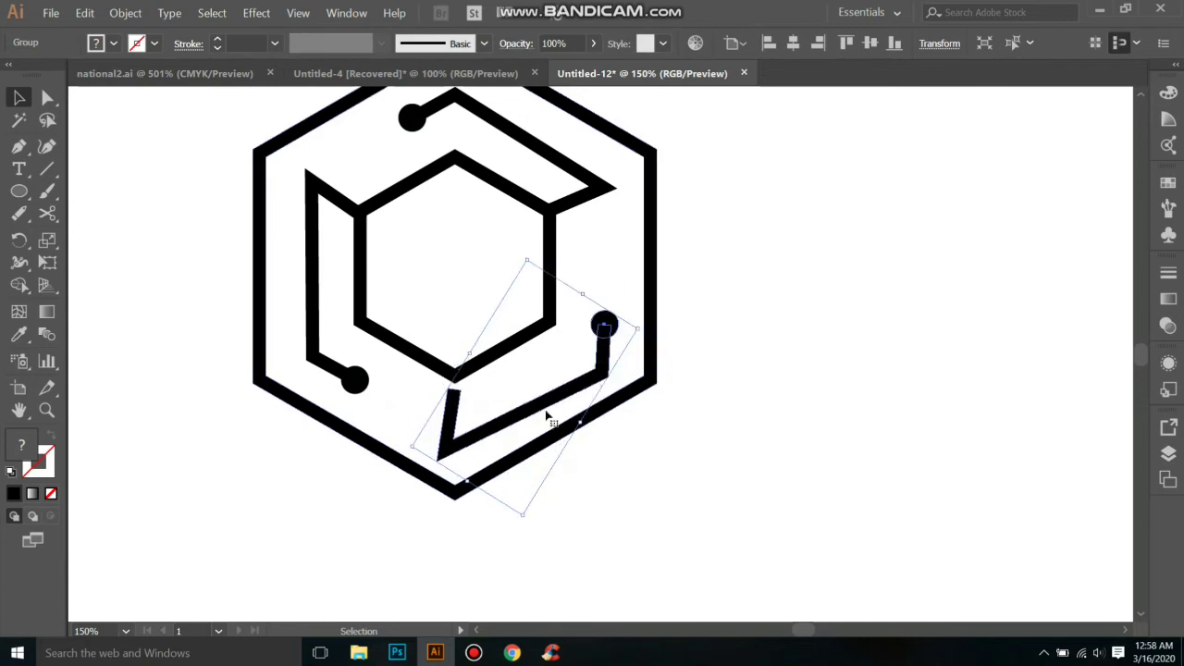
{"action": "left_click_drag", "start_coordinate": [547, 417], "coordinate": [545, 390]}
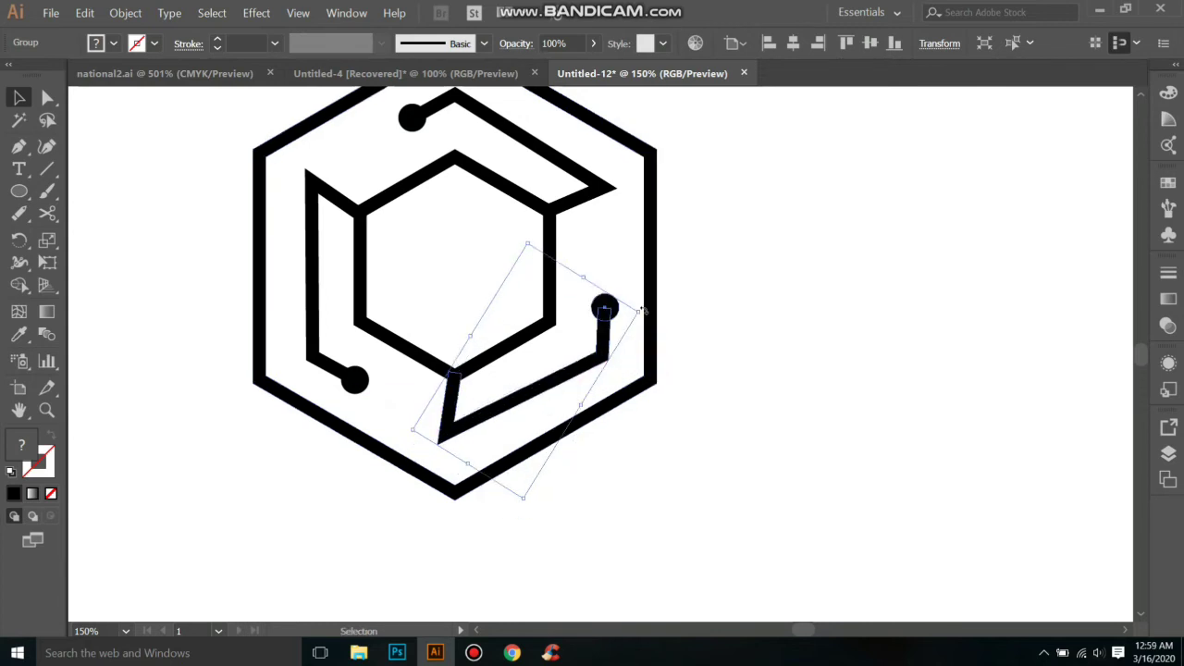
Fine-tune the lower-right trace's angle and position, then view the whole artboard.
{"action": "left_click_drag", "start_coordinate": [642, 312], "coordinate": [637, 307]}
{"action": "left_click_drag", "start_coordinate": [527, 399], "coordinate": [527, 396]}
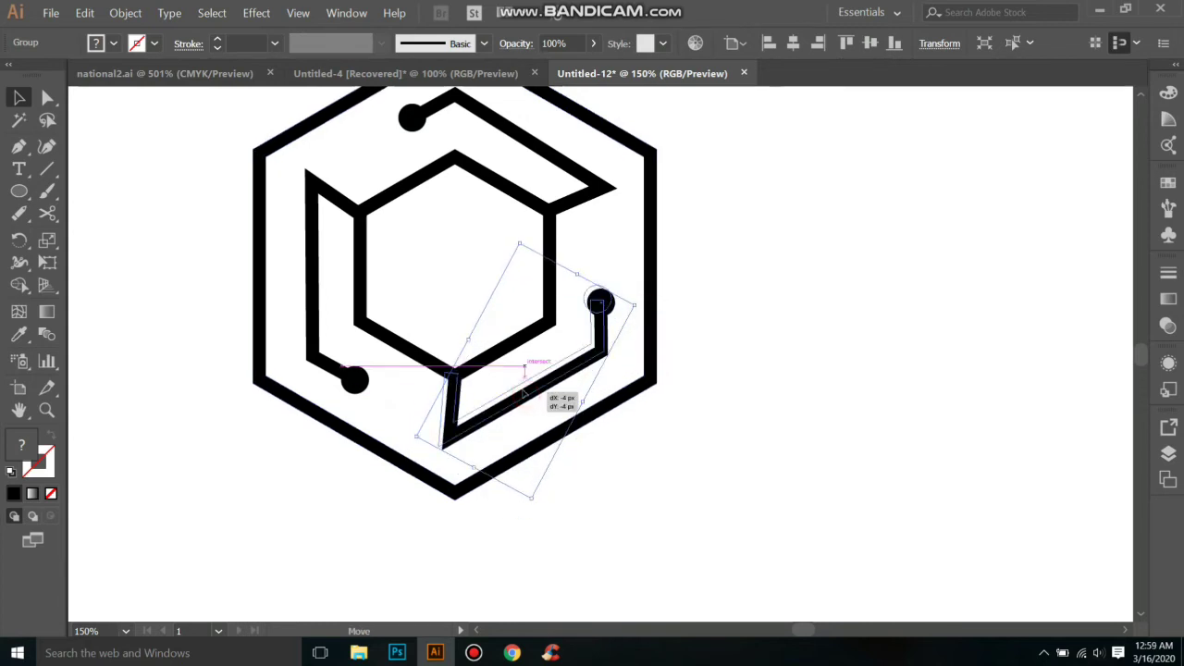
{"action": "left_click_drag", "start_coordinate": [634, 303], "coordinate": [632, 299]}
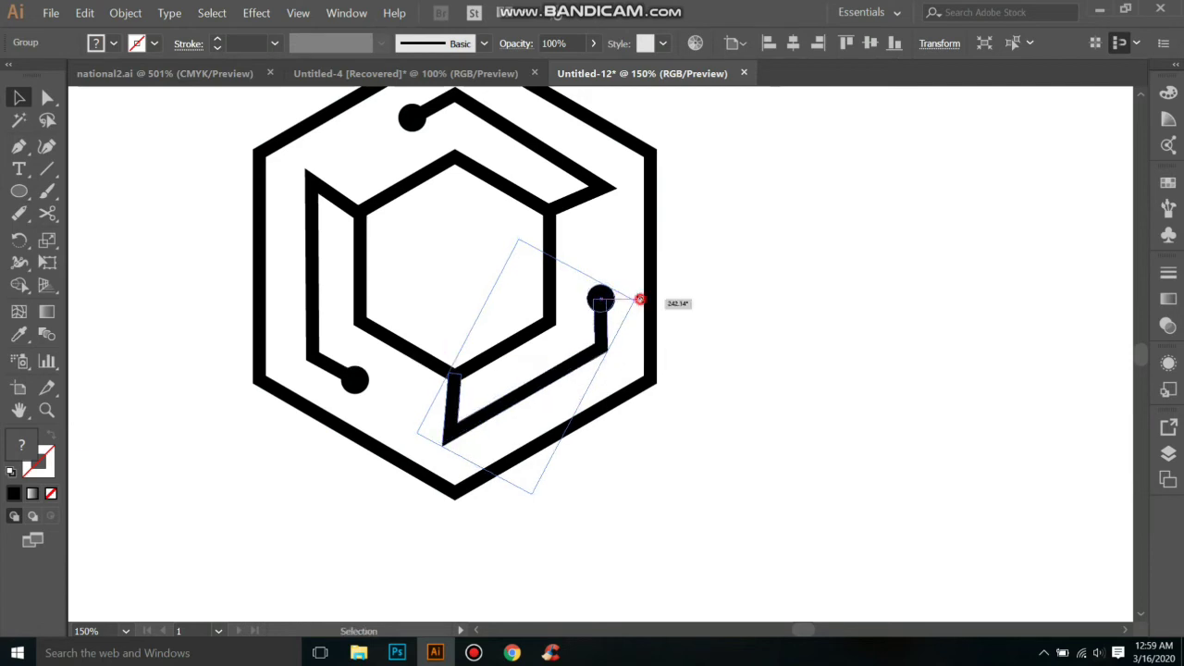
{"action": "left_click_drag", "start_coordinate": [596, 352], "coordinate": [595, 351]}
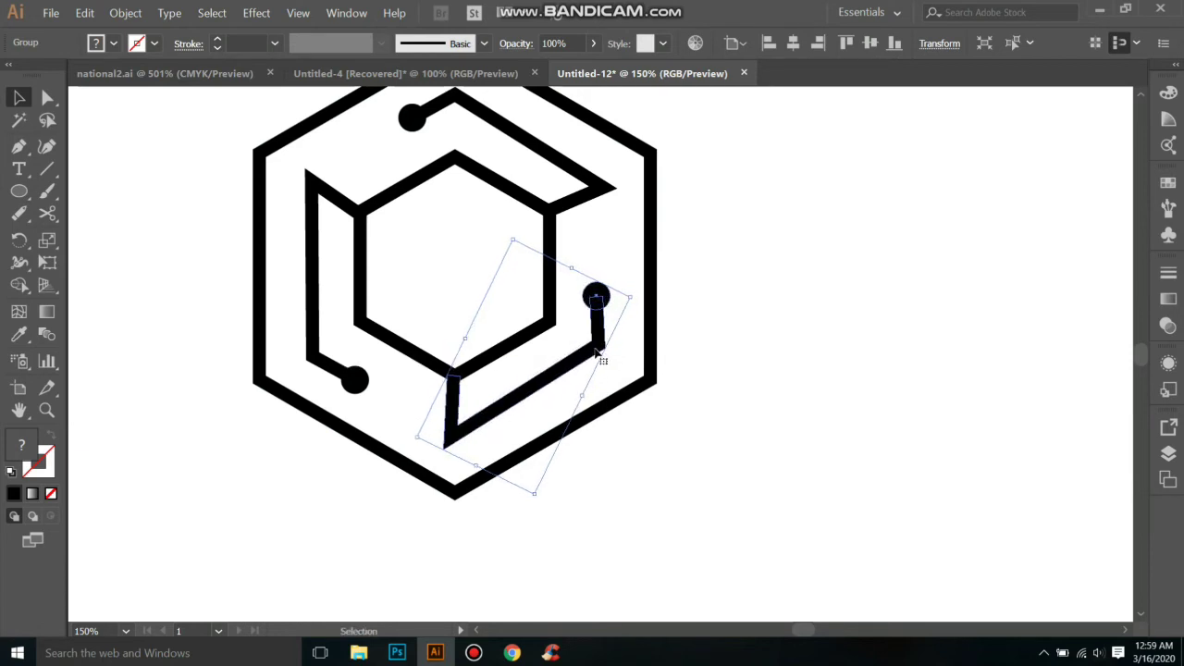
{"action": "left_click", "coordinate": [634, 435]}
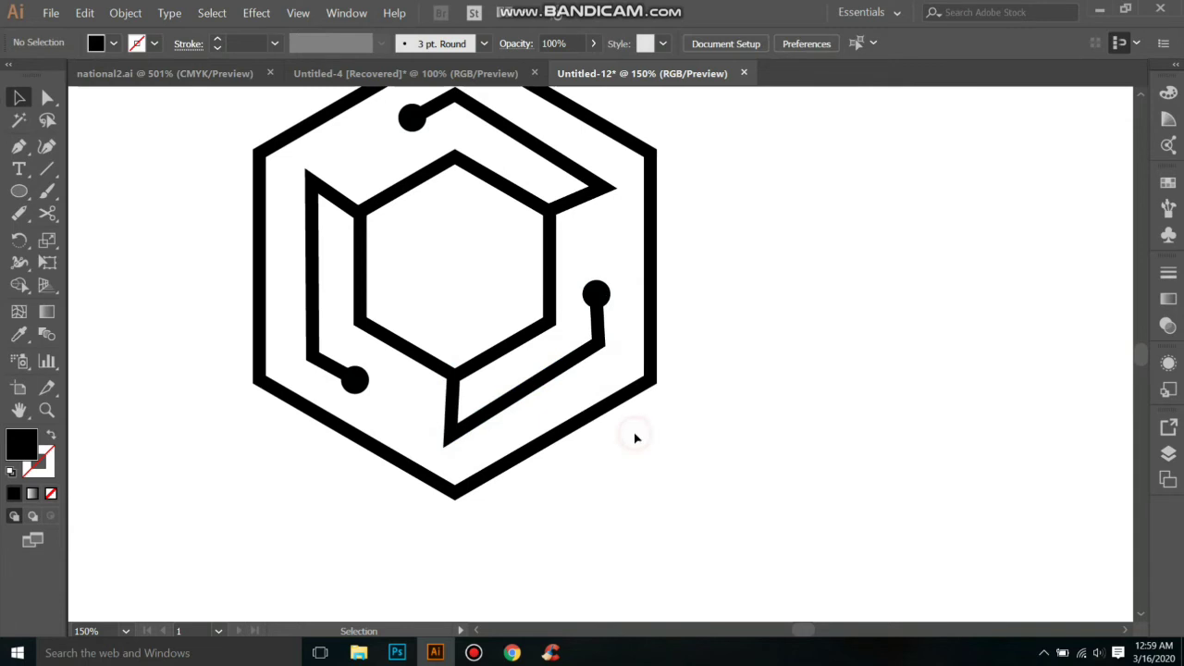
{"action": "key", "text": "ctrl+1"}
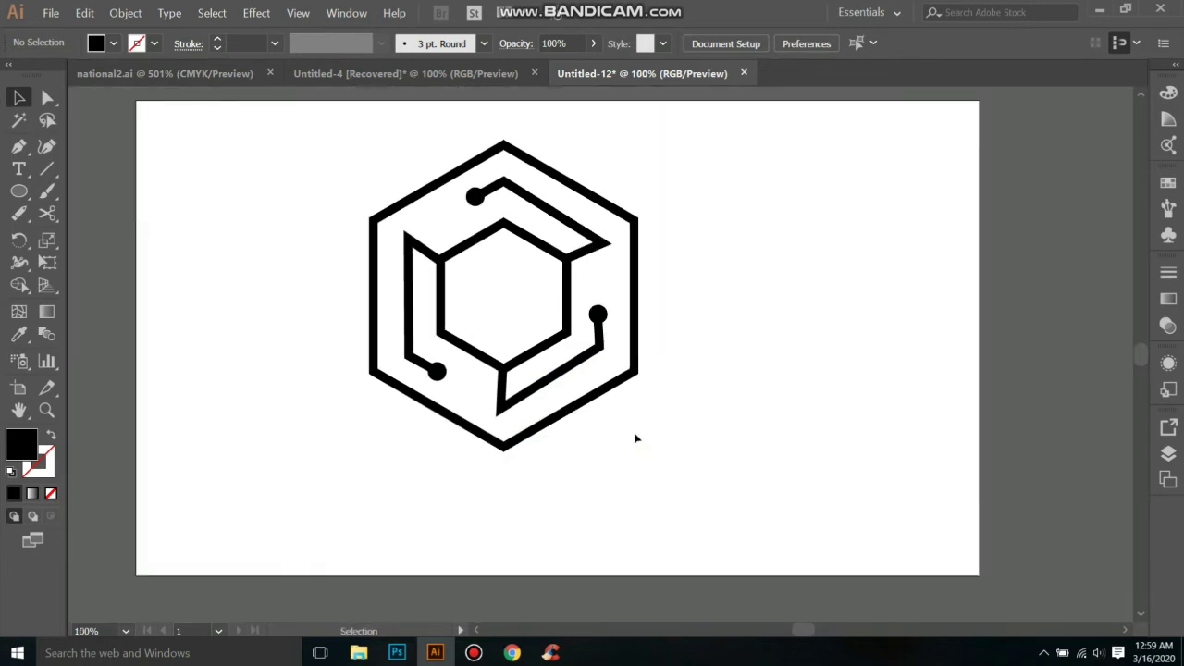
Select the whole circuit logo, shrink it slightly and recolour it medium blue (RGB 12/108/188).
{"action": "left_click_drag", "start_coordinate": [339, 124], "coordinate": [659, 370]}
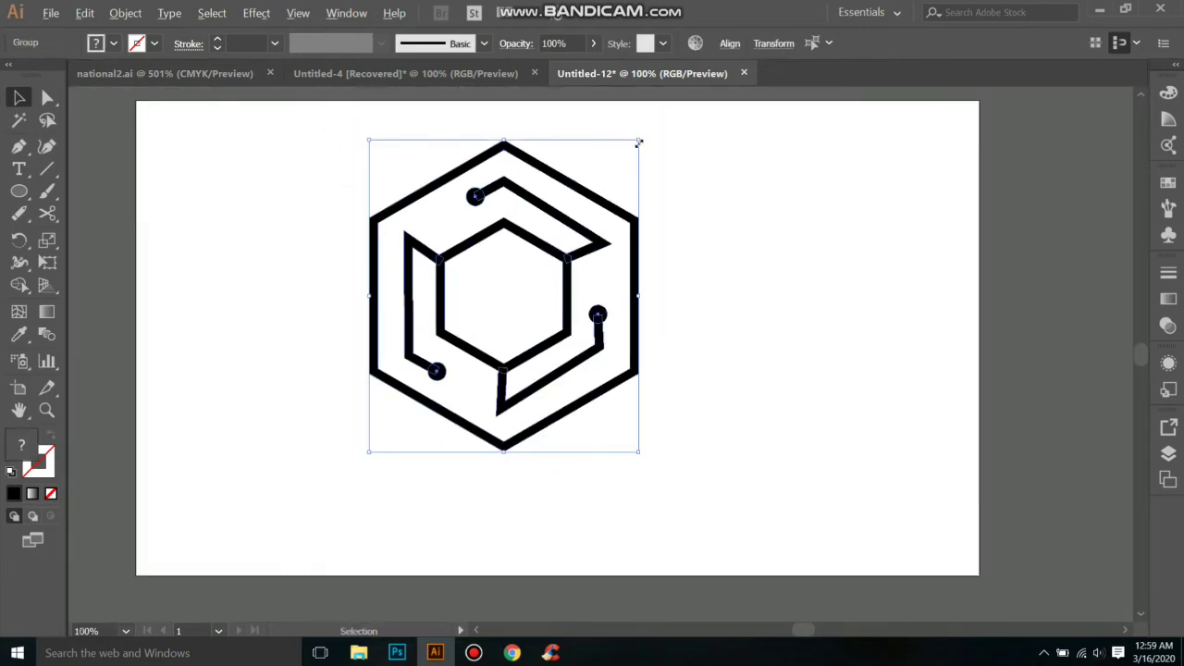
{"action": "left_click_drag", "start_coordinate": [638, 143], "coordinate": [610, 197]}
{"action": "key", "text": "ctrl+equal"}
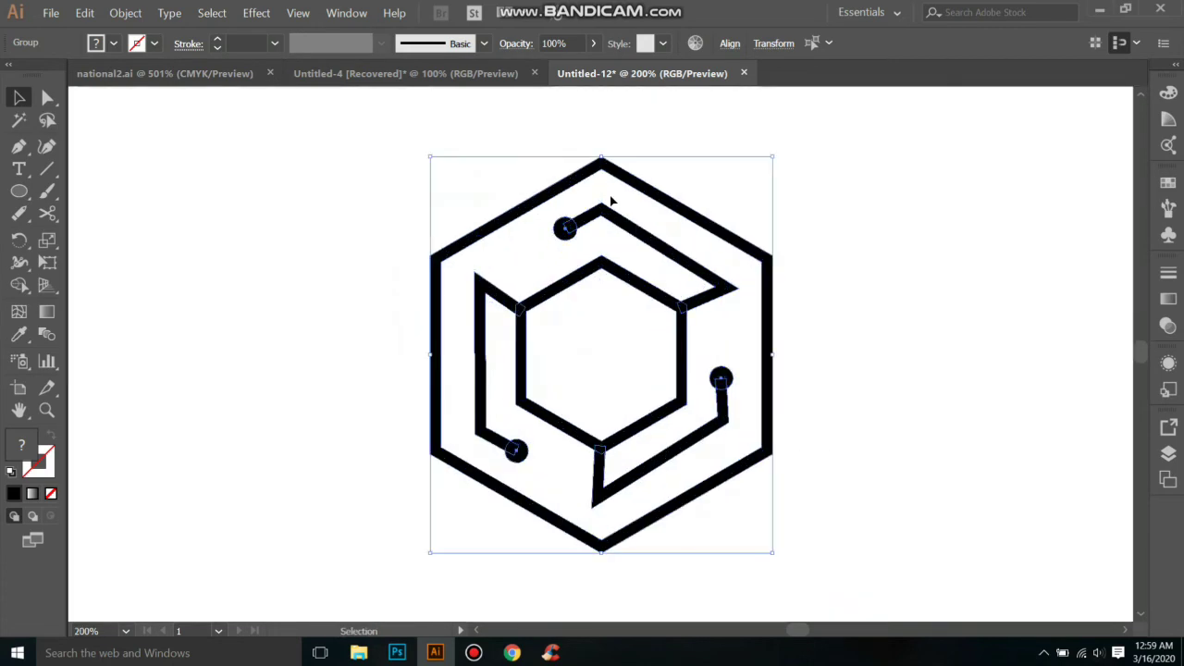
{"action": "double_click", "coordinate": [16, 449]}
{"action": "left_click_drag", "start_coordinate": [602, 362], "coordinate": [618, 349]}
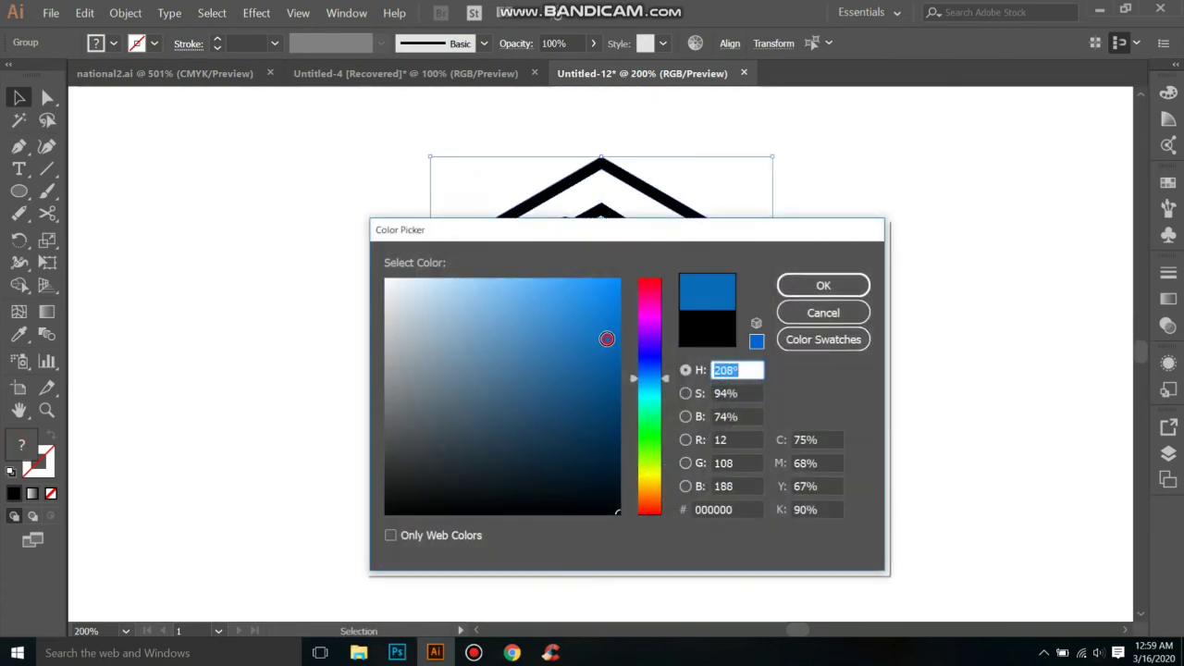
{"action": "left_click", "coordinate": [852, 285]}
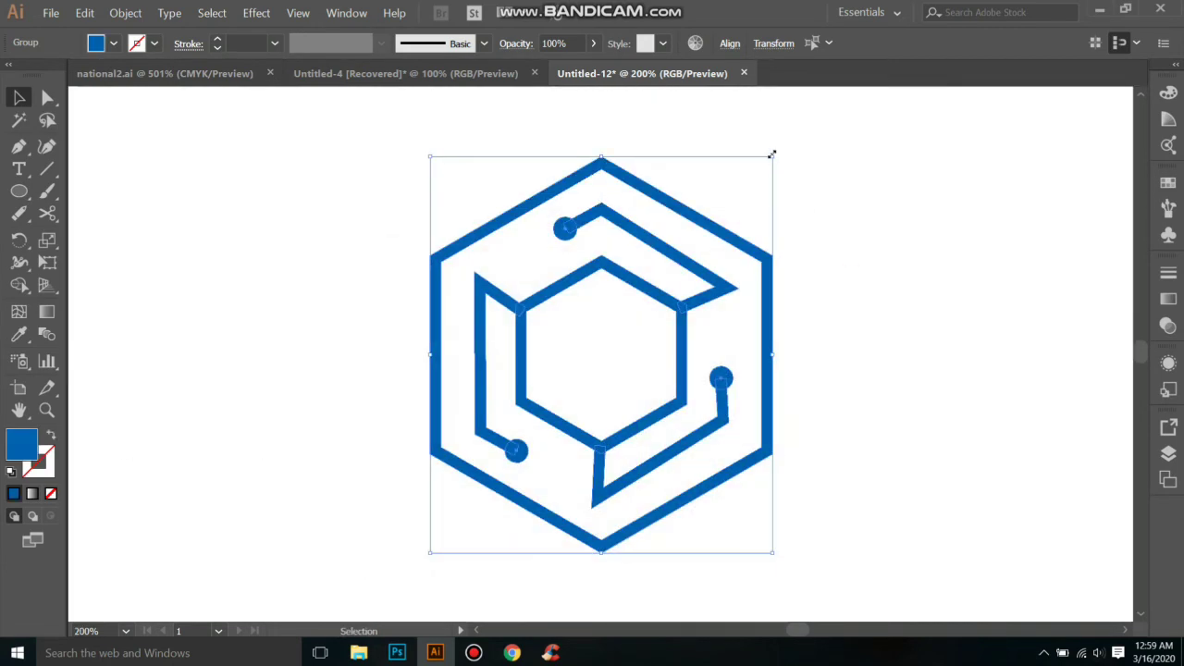
Scale the logo down around its centre, group its pieces and move it up and left.
{"action": "left_click_drag", "start_coordinate": [771, 154], "coordinate": [733, 202]}
{"action": "right_click", "coordinate": [735, 312]}
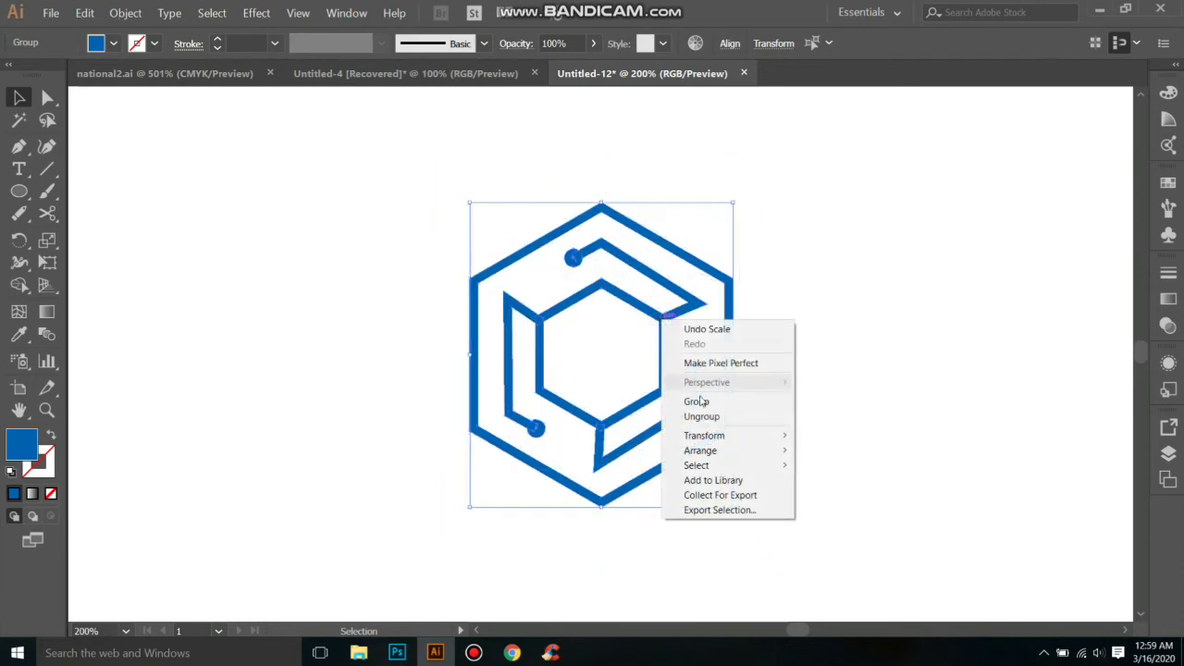
{"action": "left_click_drag", "start_coordinate": [715, 410], "coordinate": [688, 336]}
{"action": "left_click", "coordinate": [793, 426]}
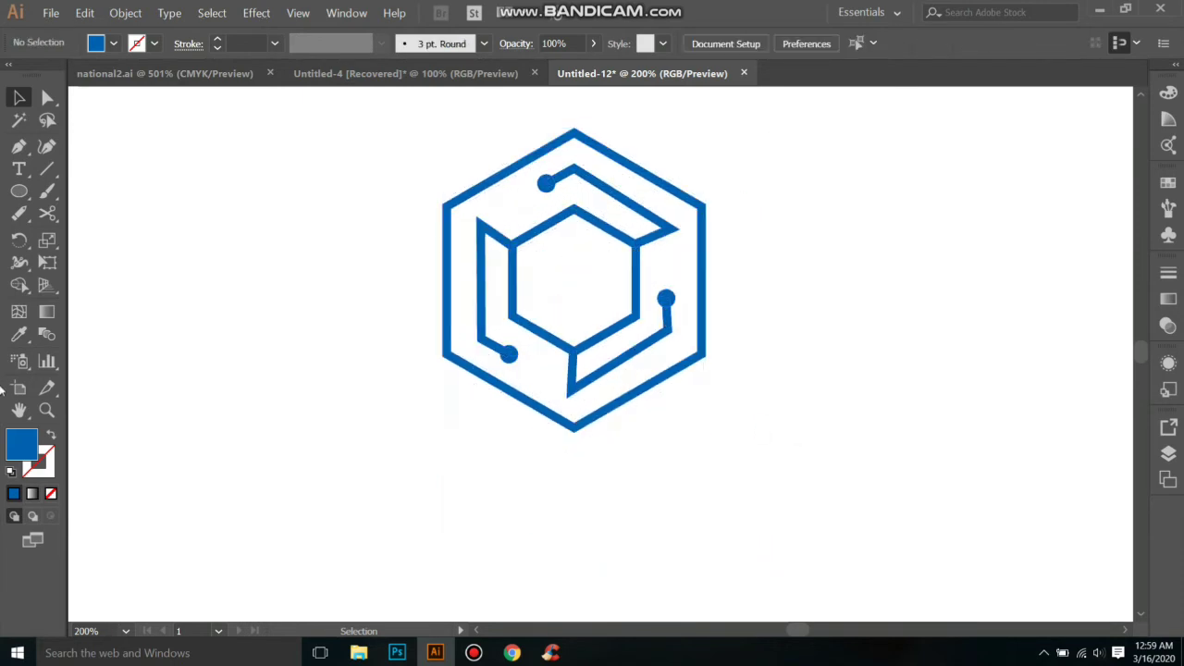
{"action": "left_click", "coordinate": [19, 169]}
Add the word 'te' below the logo and convert it to all capitals as TECH.
{"action": "left_click", "coordinate": [539, 475]}
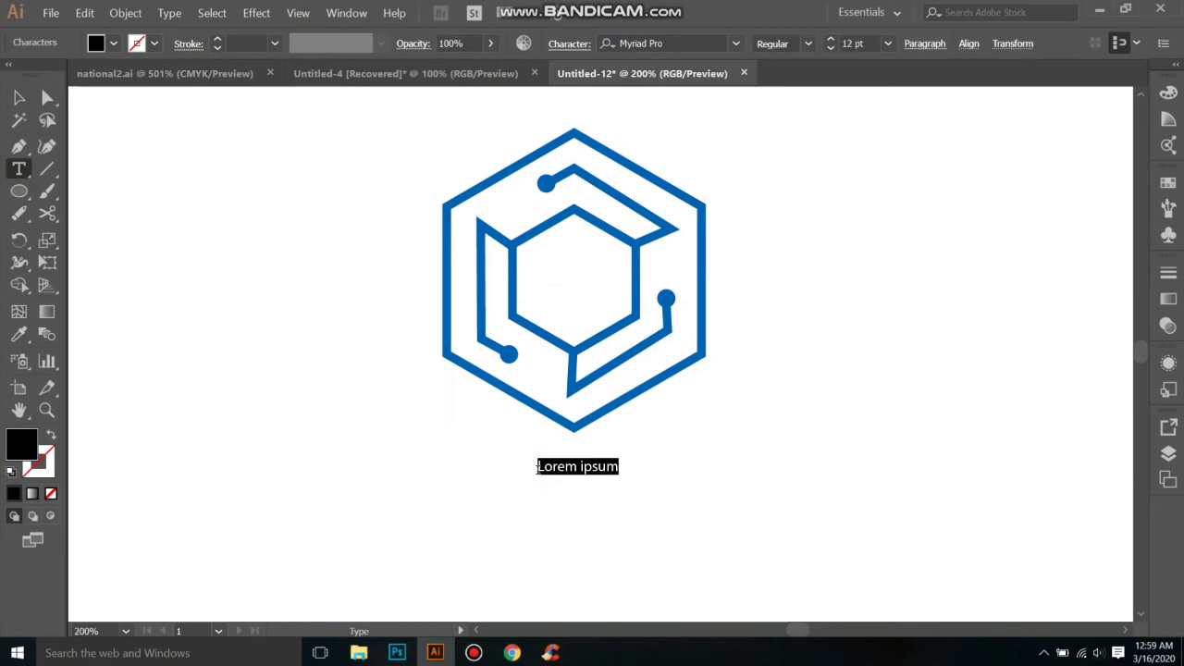
{"action": "type", "text": "tech"}
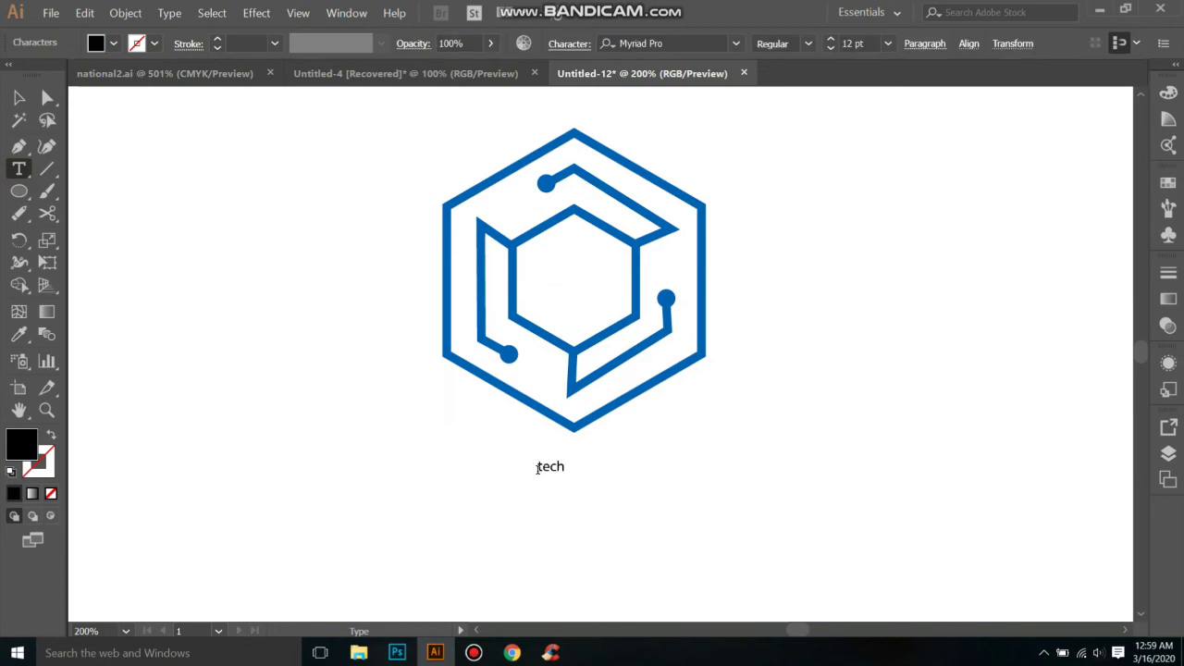
{"action": "key", "text": "Escape"}
{"action": "left_click", "coordinate": [169, 13]}
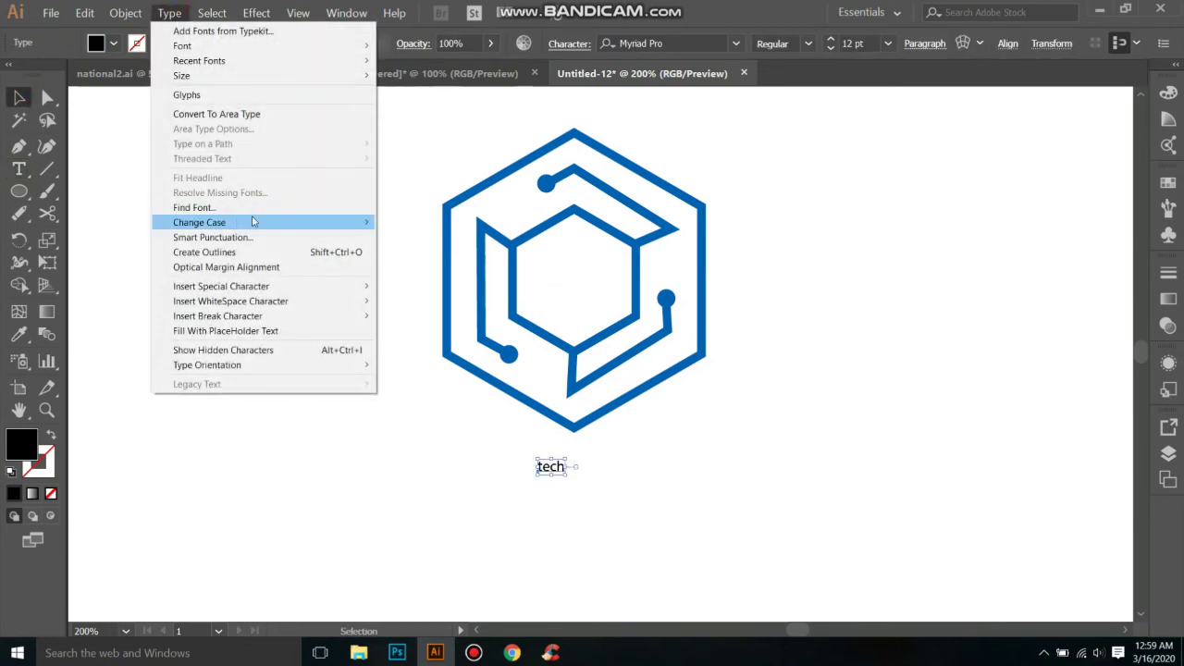
{"action": "mouse_move", "coordinate": [199, 222]}
{"action": "left_click", "coordinate": [410, 221]}
Set TECH in Poppins Bold and expand it into outlined shapes.
{"action": "left_click", "coordinate": [737, 44]}
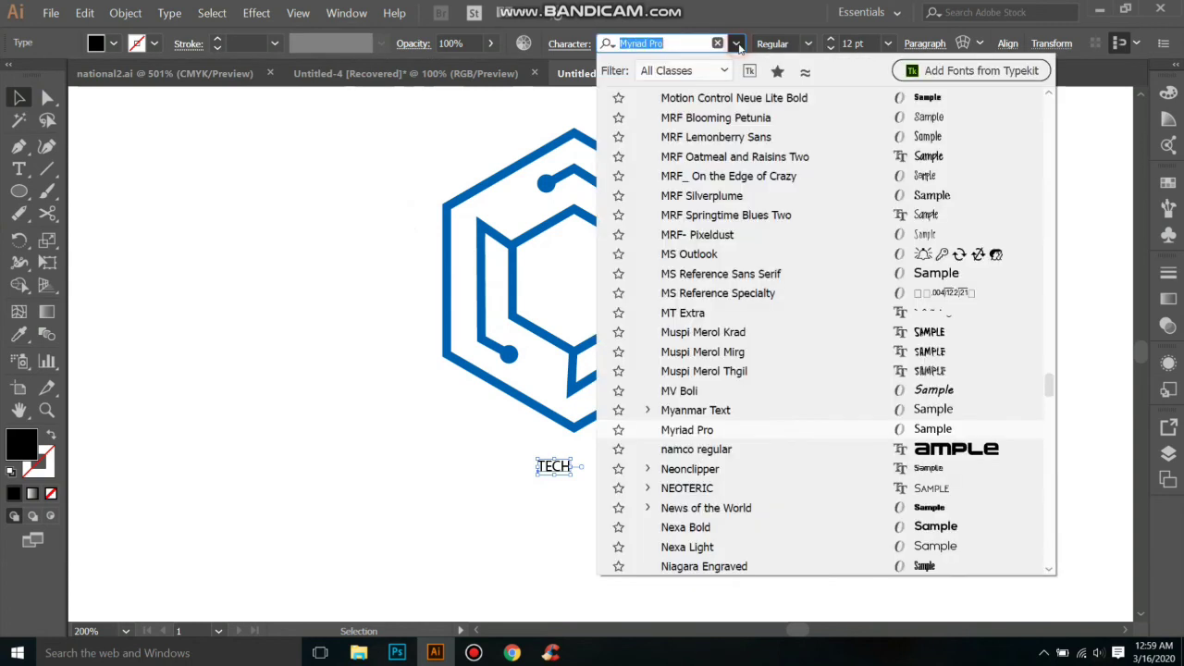
{"action": "type", "text": "popp"}
{"action": "left_click", "coordinate": [702, 350]}
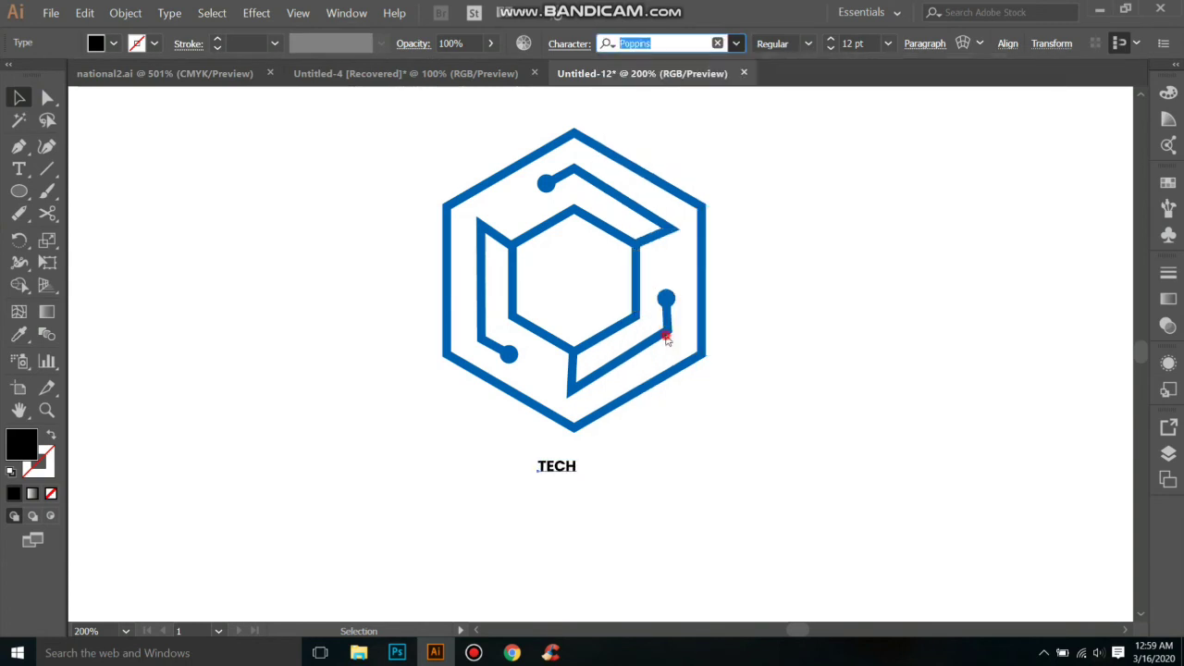
{"action": "left_click", "coordinate": [125, 13]}
{"action": "left_click", "coordinate": [159, 161]}
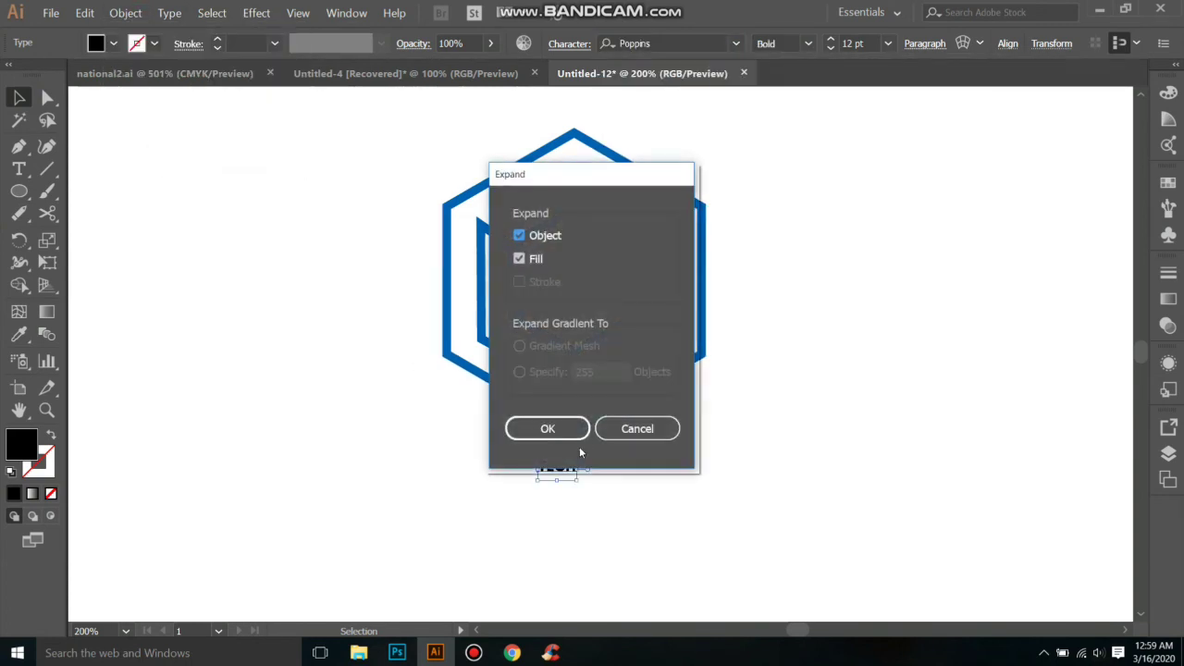
{"action": "left_click", "coordinate": [567, 433]}
Enlarge TECH to the hexagon's width, place it just below, and colour it the logo's blue.
{"action": "left_click_drag", "start_coordinate": [577, 479], "coordinate": [692, 509]}
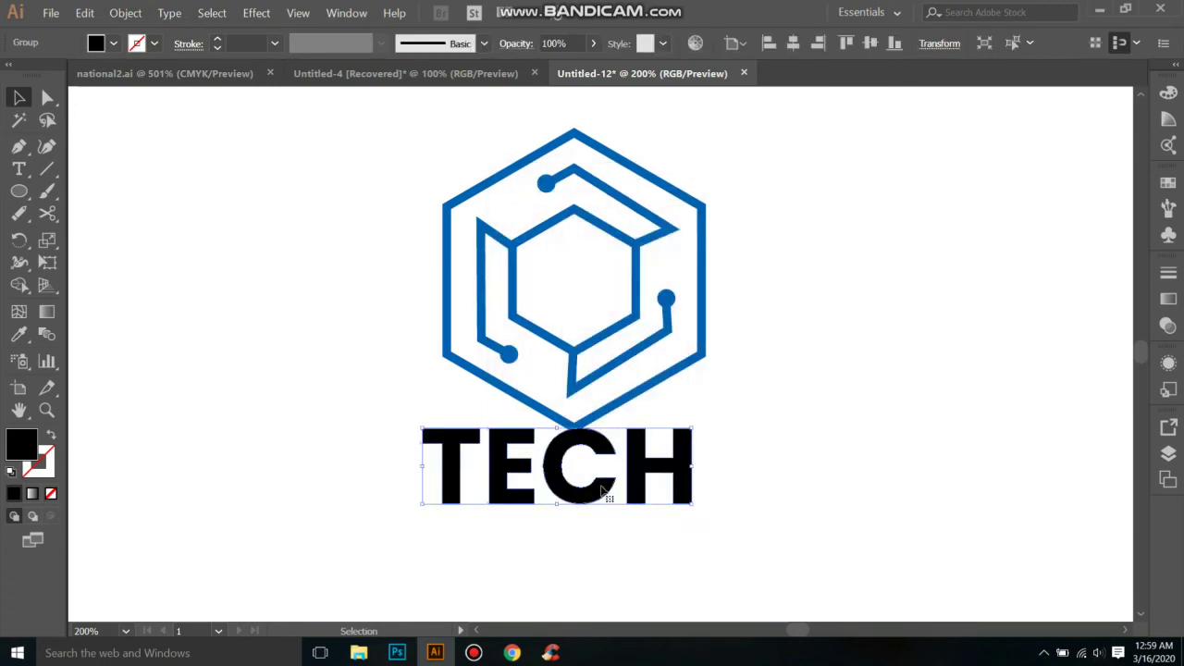
{"action": "left_click_drag", "start_coordinate": [603, 494], "coordinate": [608, 516]}
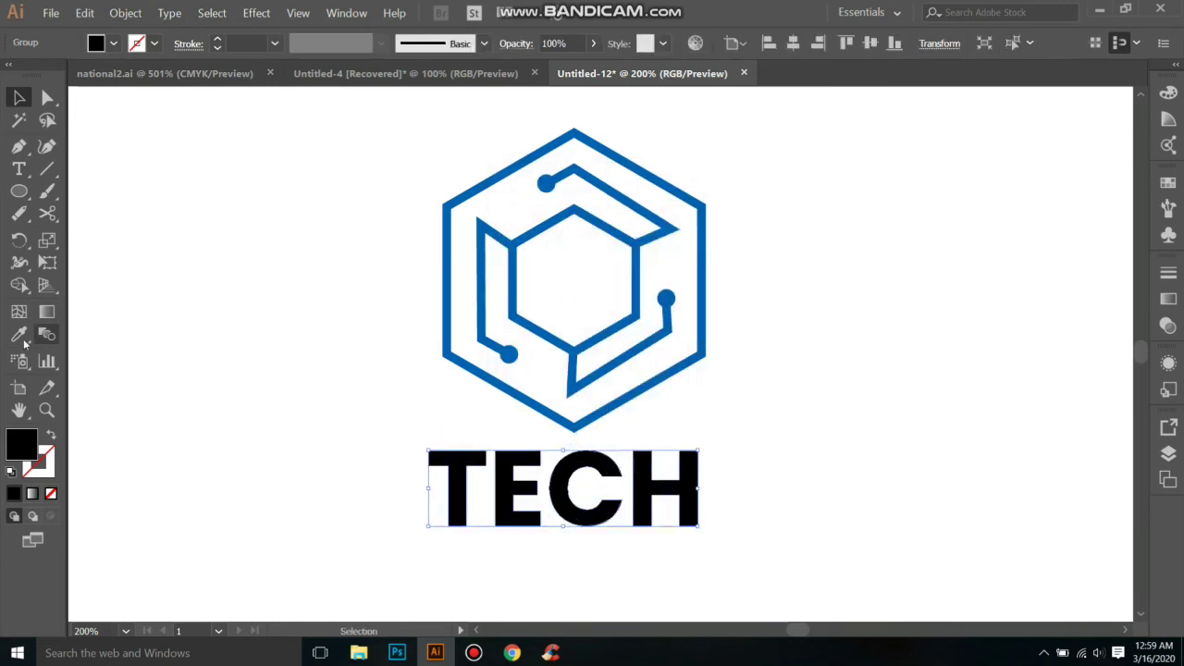
{"action": "left_click", "coordinate": [18, 334]}
{"action": "left_click", "coordinate": [466, 362]}
{"action": "left_click", "coordinate": [18, 97]}
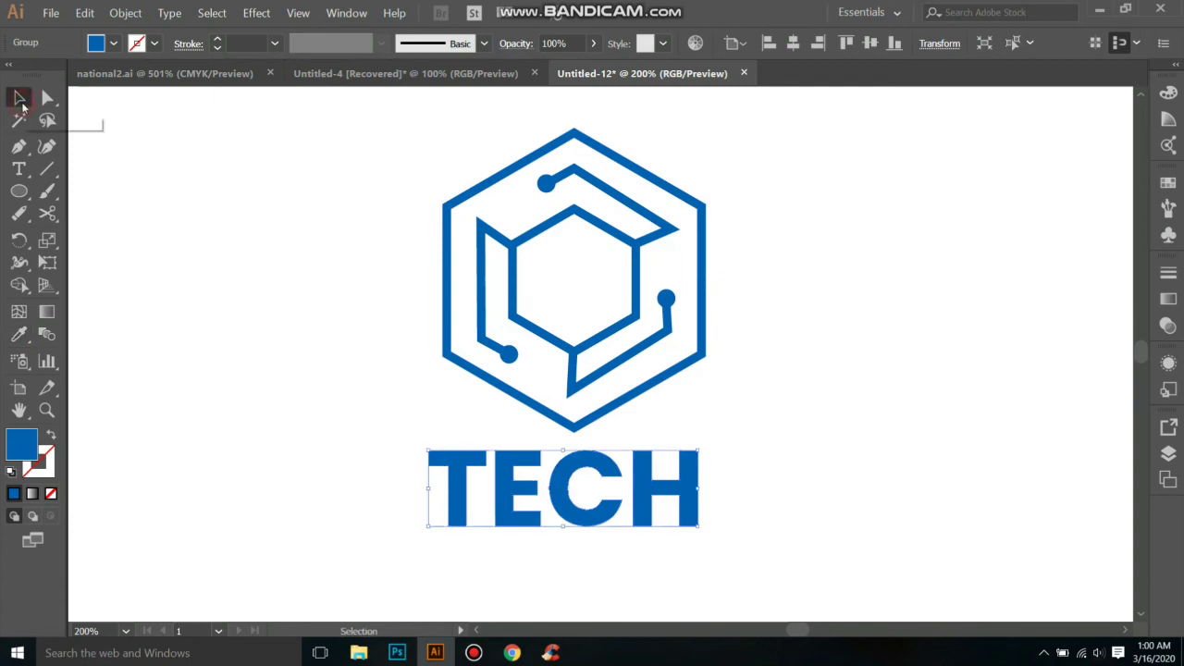
{"action": "left_click", "coordinate": [755, 418]}
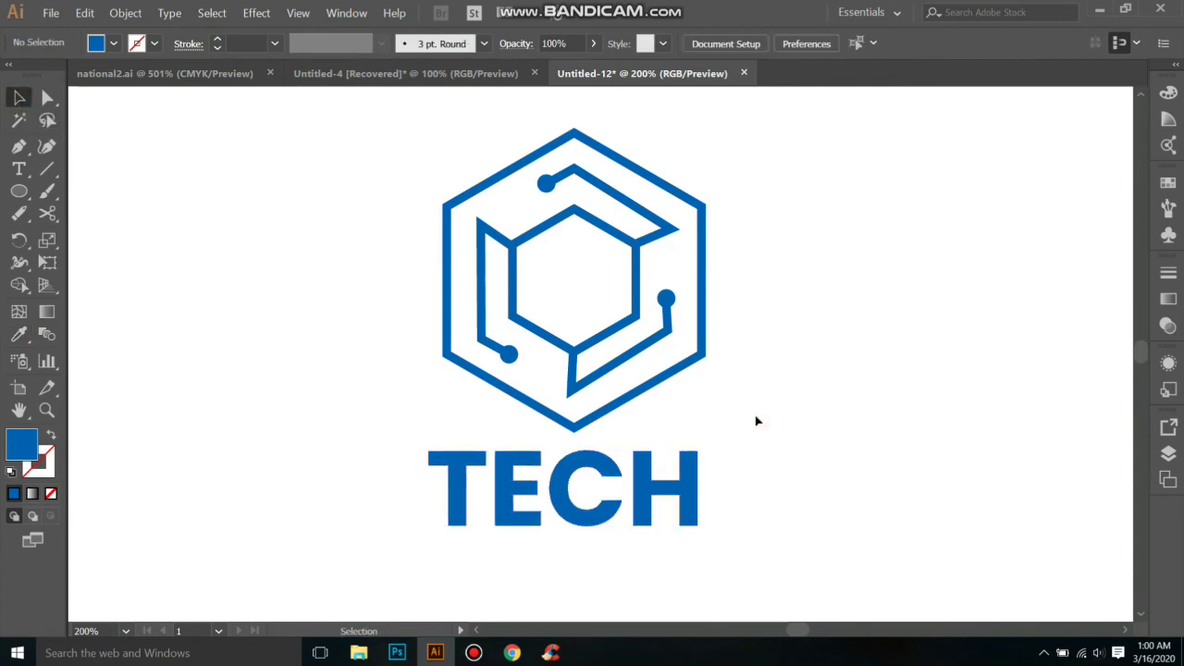
{"action": "left_click_drag", "start_coordinate": [582, 509], "coordinate": [578, 519]}
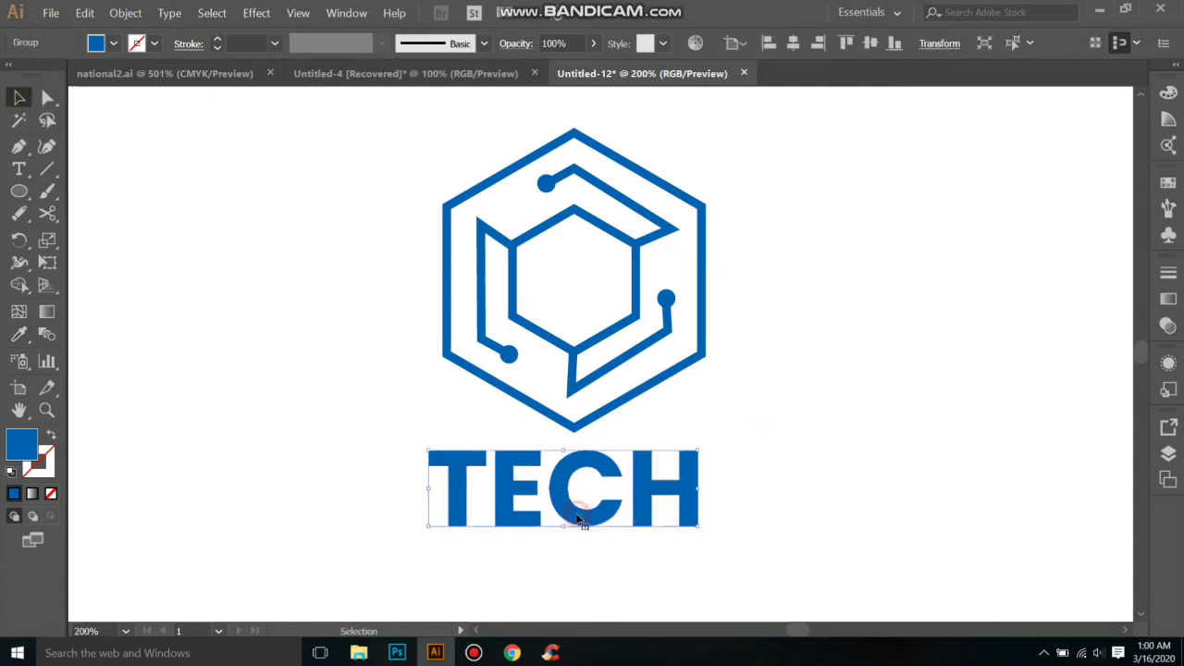
{"action": "left_click", "coordinate": [736, 363]}
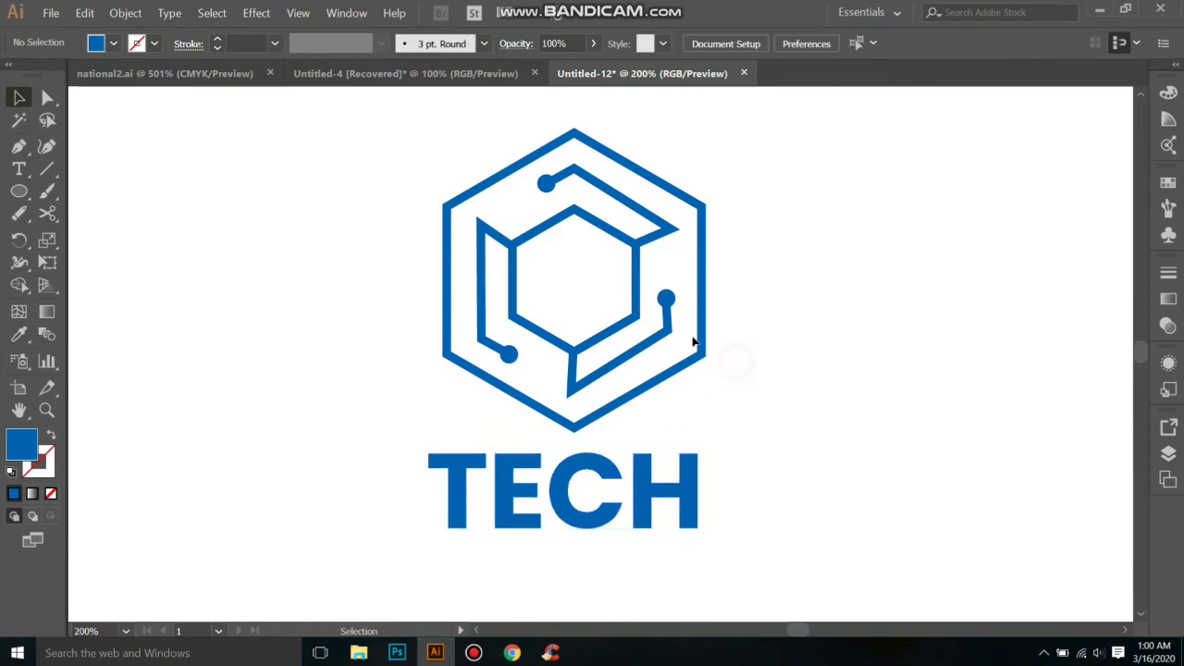
Round the sharp corners of the upper, left and lower circuit connectors.
{"action": "left_click", "coordinate": [638, 257]}
{"action": "key", "text": "ctrl+plus"}
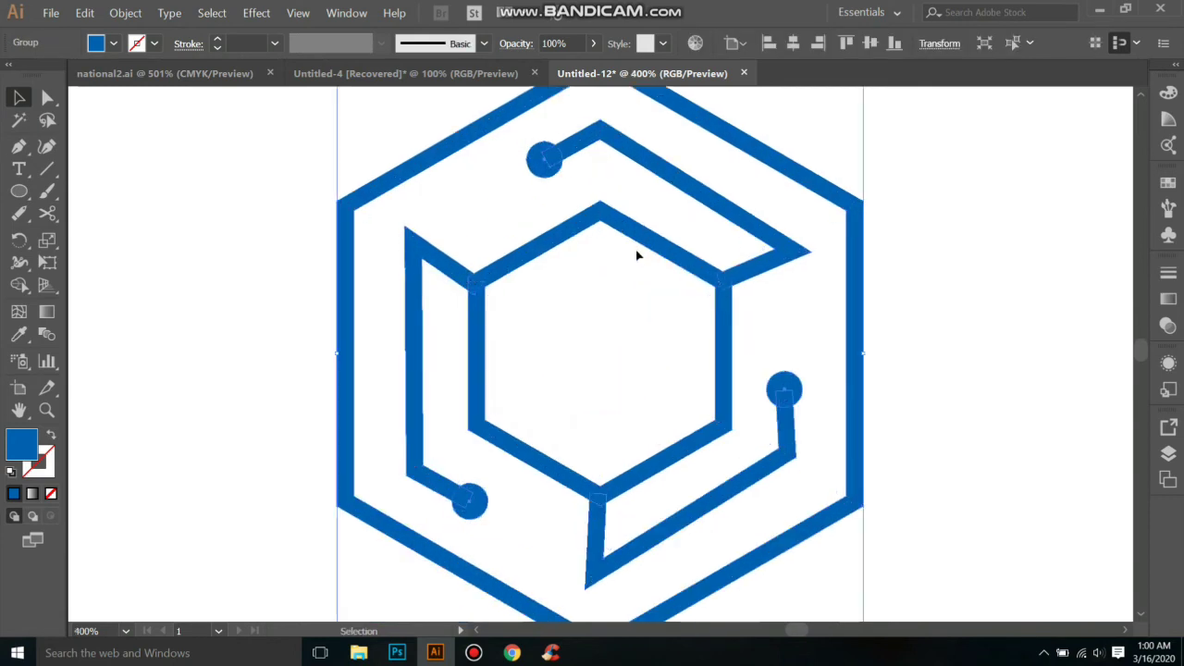
{"action": "left_click", "coordinate": [47, 100]}
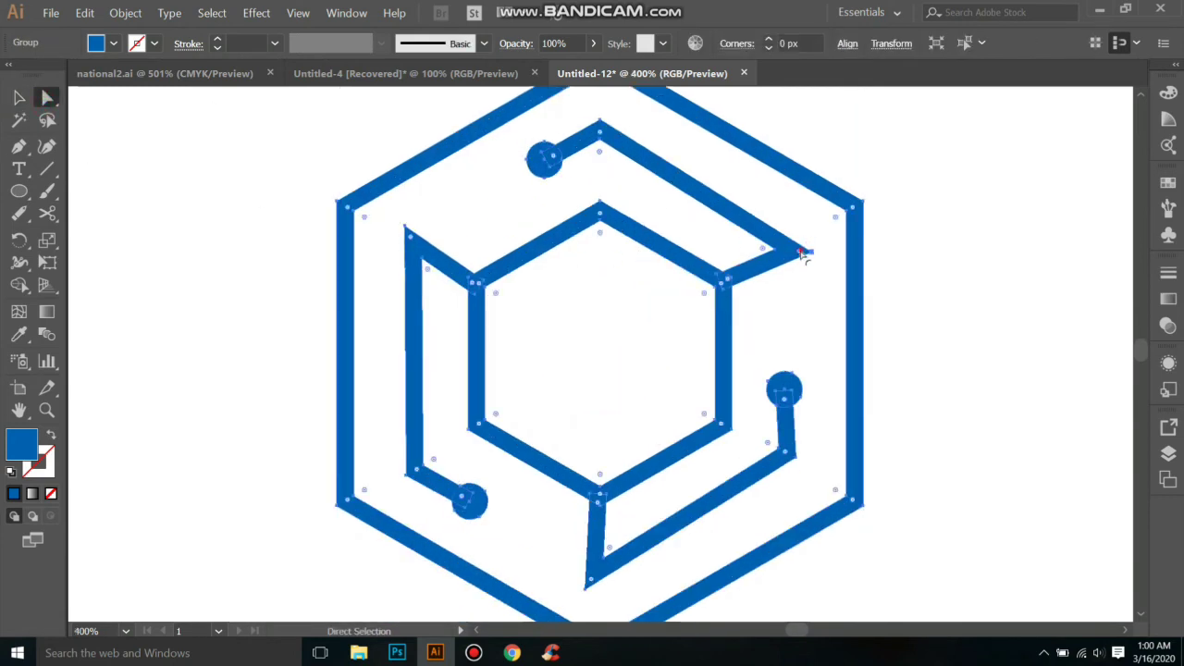
{"action": "left_click_drag", "start_coordinate": [800, 256], "coordinate": [793, 255]}
{"action": "left_click_drag", "start_coordinate": [411, 238], "coordinate": [428, 268]}
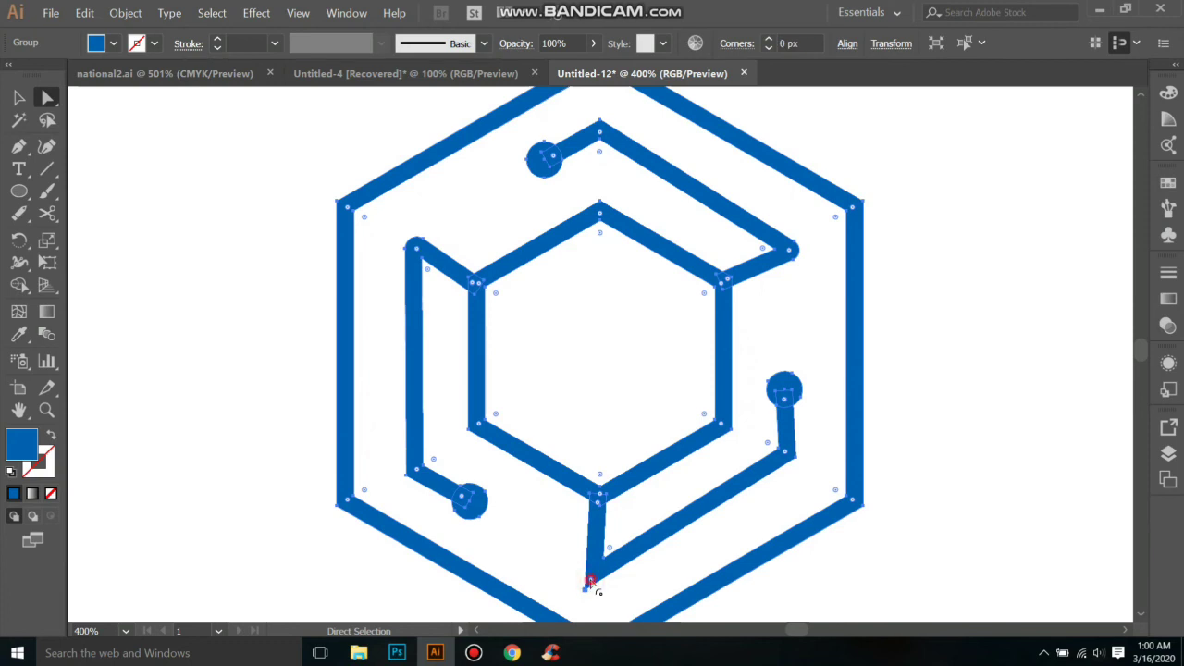
{"action": "left_click_drag", "start_coordinate": [592, 579], "coordinate": [599, 573]}
{"action": "key", "text": "v"}
Ungroup the artwork, then rotate the right connector slightly counter-clockwise and nudge it up.
{"action": "left_click", "coordinate": [224, 269]}
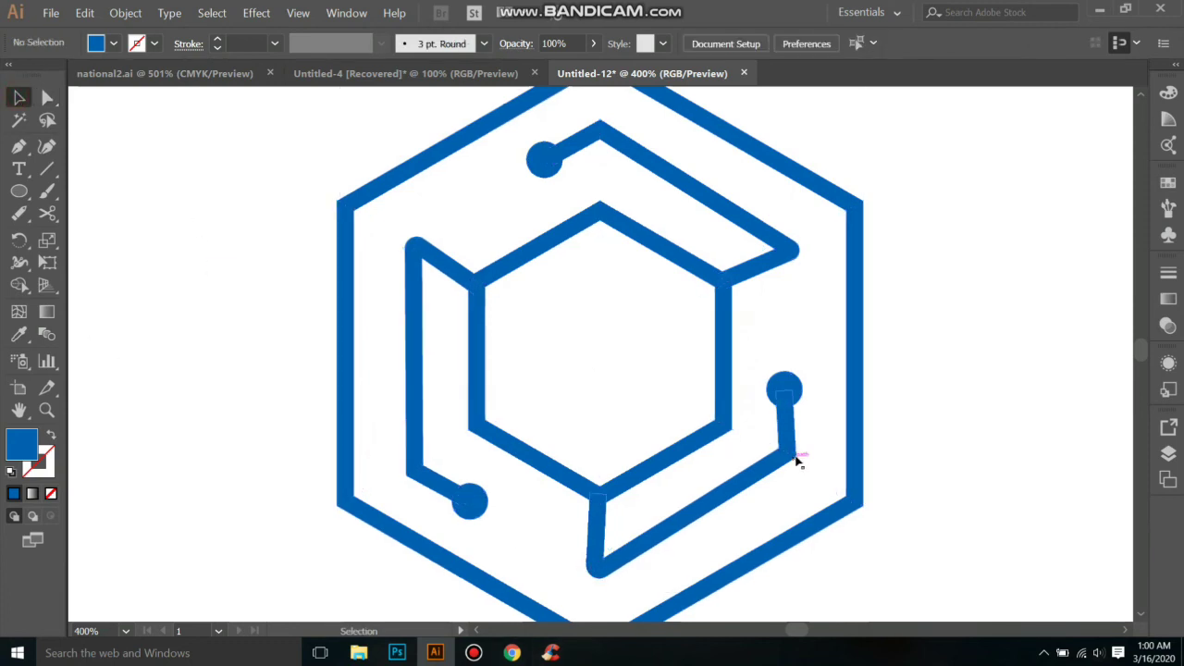
{"action": "left_click", "coordinate": [797, 460]}
{"action": "right_click", "coordinate": [794, 457]}
{"action": "left_click", "coordinate": [818, 351]}
{"action": "left_click", "coordinate": [976, 412]}
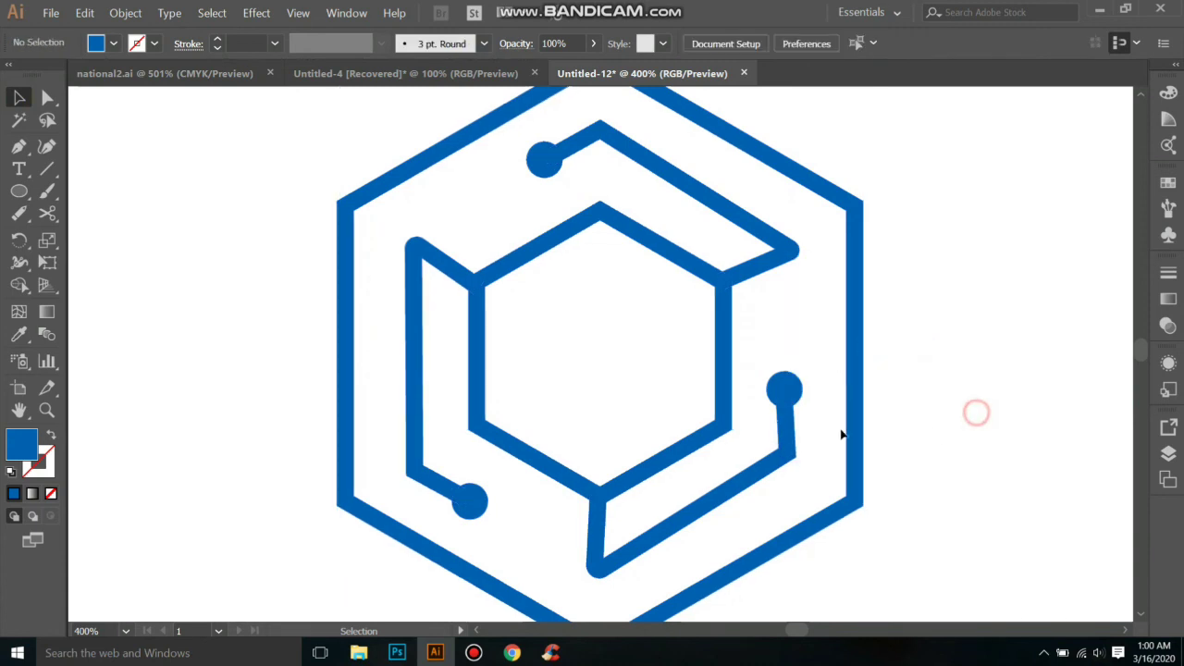
{"action": "left_click", "coordinate": [786, 434]}
{"action": "left_click_drag", "start_coordinate": [835, 386], "coordinate": [826, 387]}
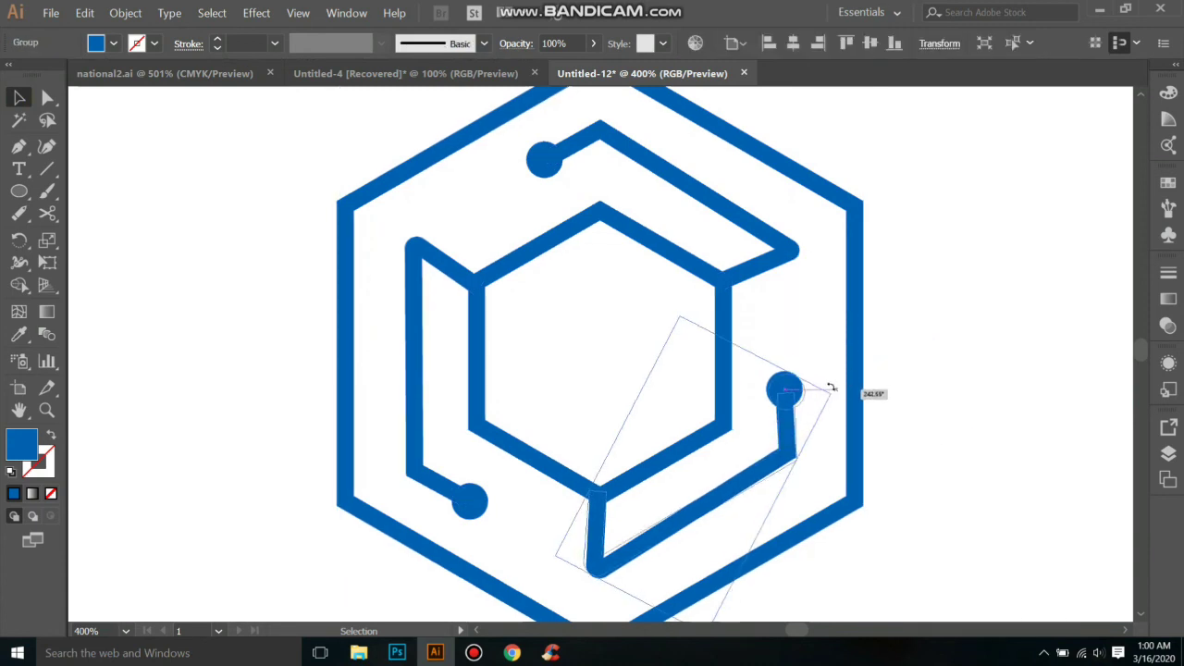
{"action": "key", "text": "Up"}
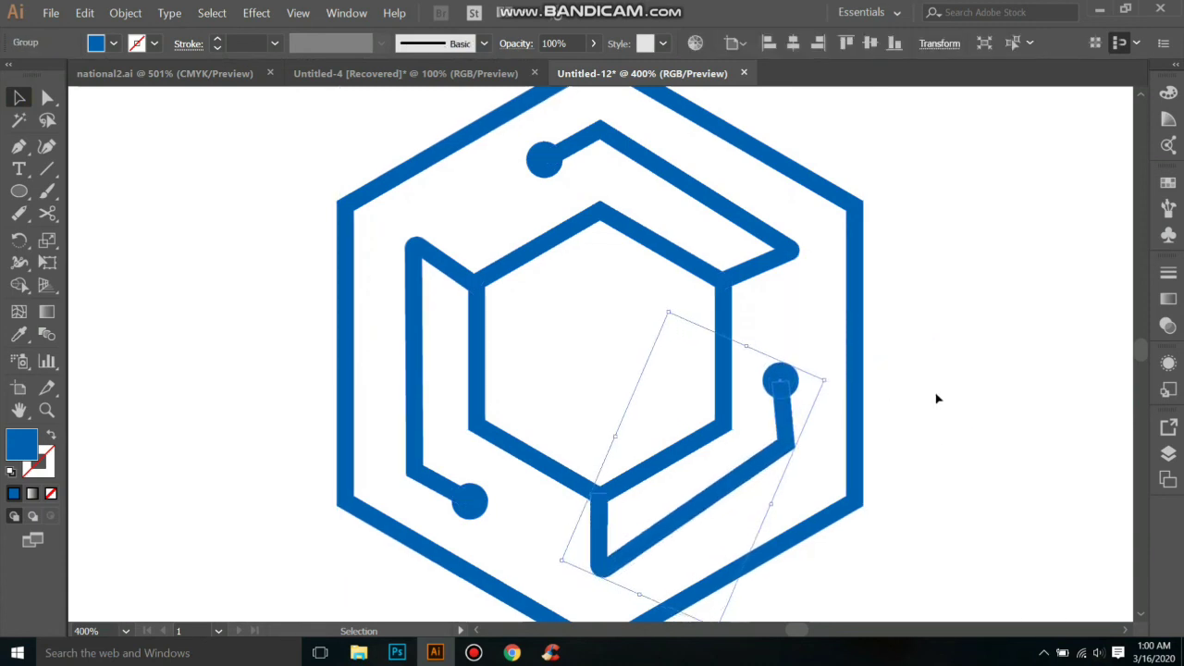
{"action": "left_click", "coordinate": [1048, 406]}
{"action": "key", "text": "ctrl+minus"}
{"action": "key", "text": "ctrl+minus"}
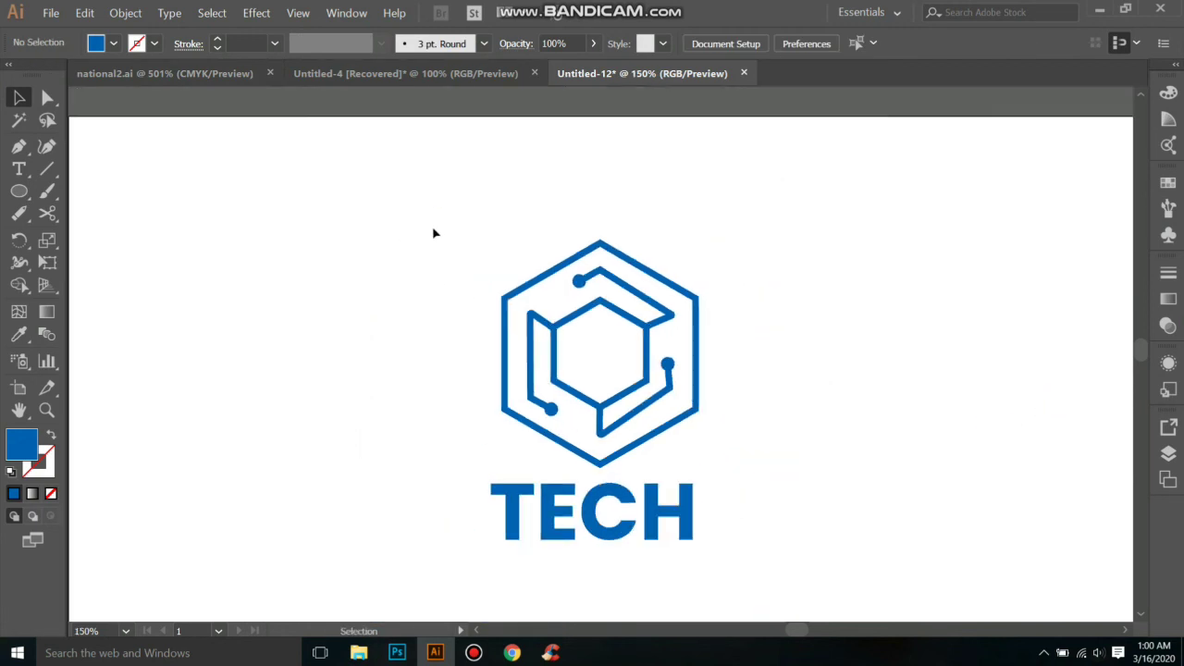
Group the hexagon mark with TECH and centre it horizontally and vertically on the artboard.
{"action": "left_click_drag", "start_coordinate": [436, 210], "coordinate": [766, 542]}
{"action": "right_click", "coordinate": [586, 307]}
{"action": "left_click", "coordinate": [663, 386]}
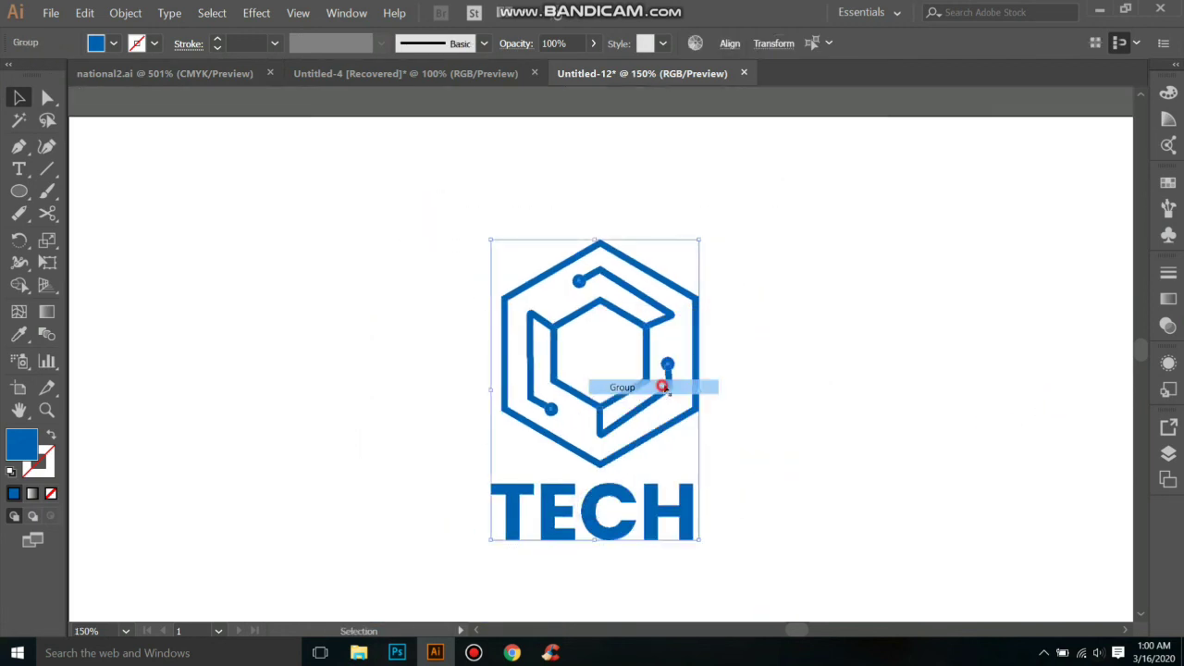
{"action": "key", "text": "ctrl+0"}
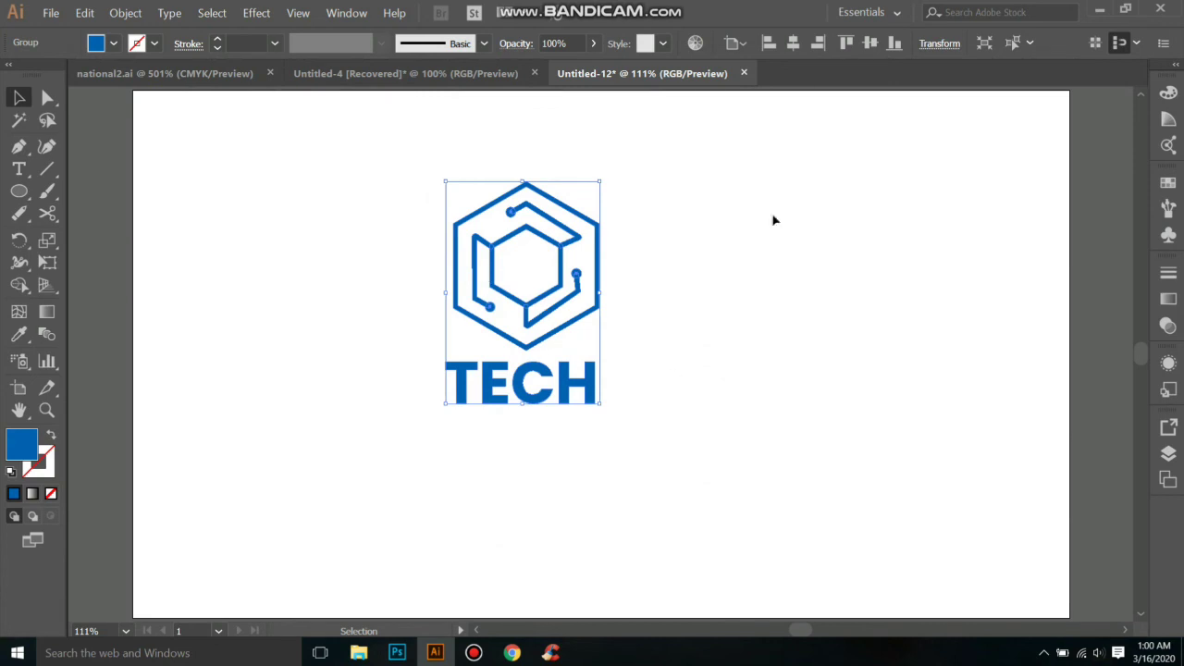
{"action": "left_click", "coordinate": [793, 43]}
{"action": "left_click", "coordinate": [869, 43]}
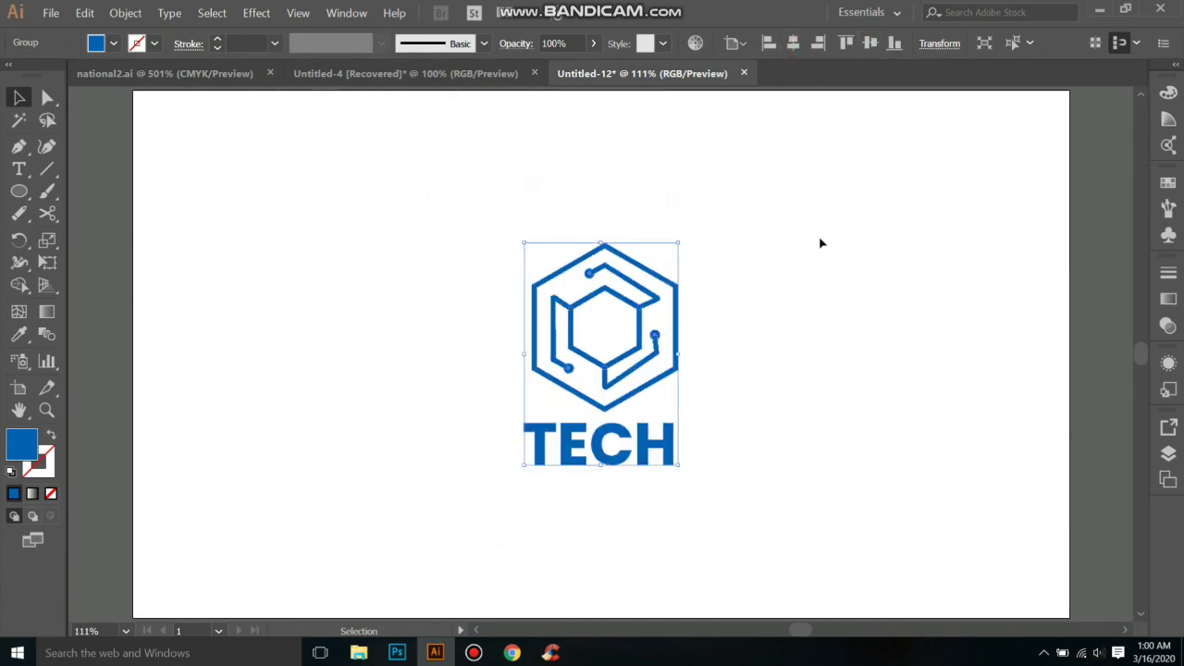
Enlarge the centred logo around its centre, then bring up the Photoshop paper mockup.
{"action": "left_click_drag", "start_coordinate": [680, 470], "coordinate": [774, 460]}
{"action": "left_click", "coordinate": [774, 460]}
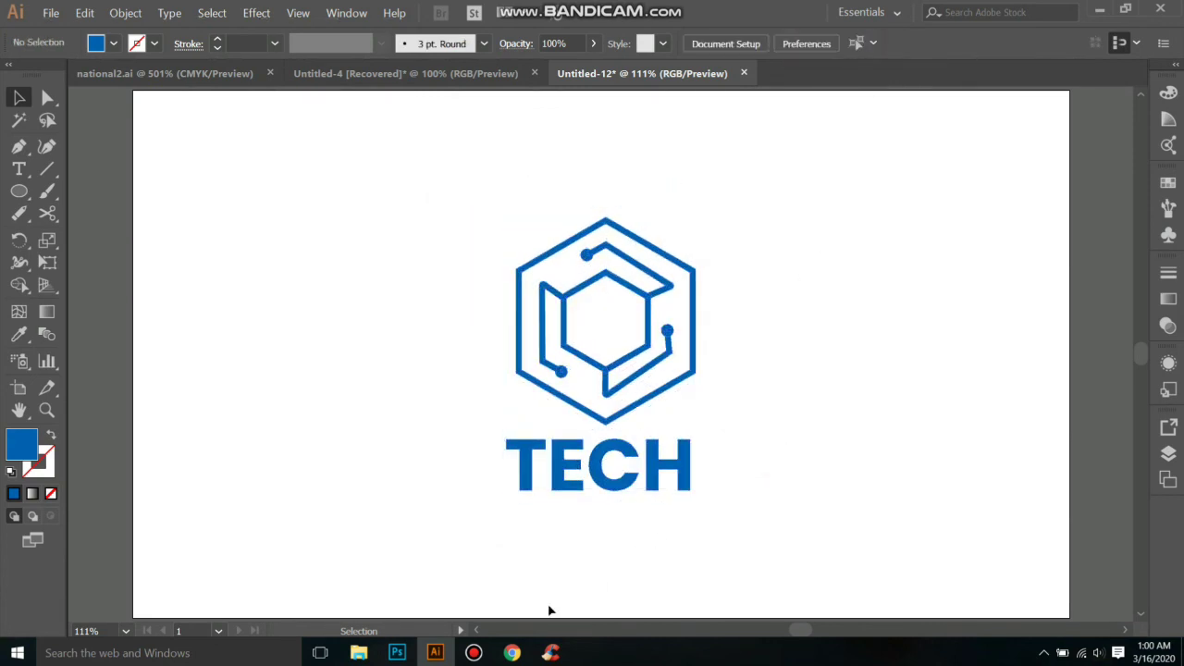
{"action": "left_click", "coordinate": [397, 653]}
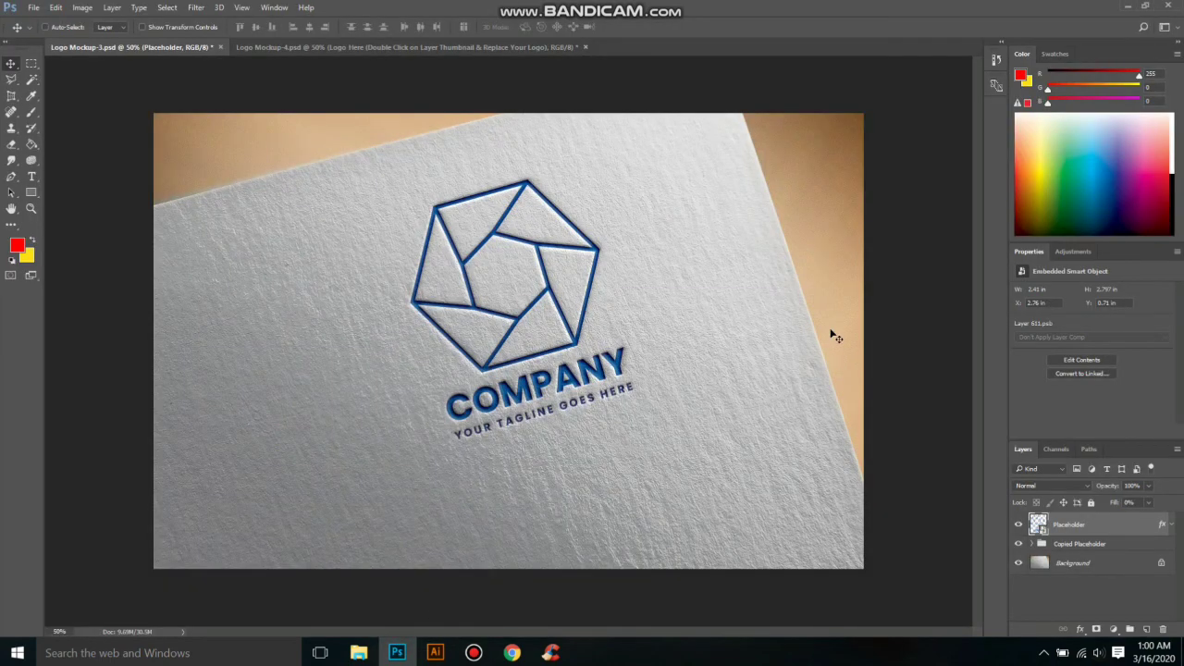
In the mockup's placeholder contents, replace the old logo with the TECH logo scaled to about 268%.
{"action": "double_click", "coordinate": [1038, 524]}
{"action": "key", "text": "Delete"}
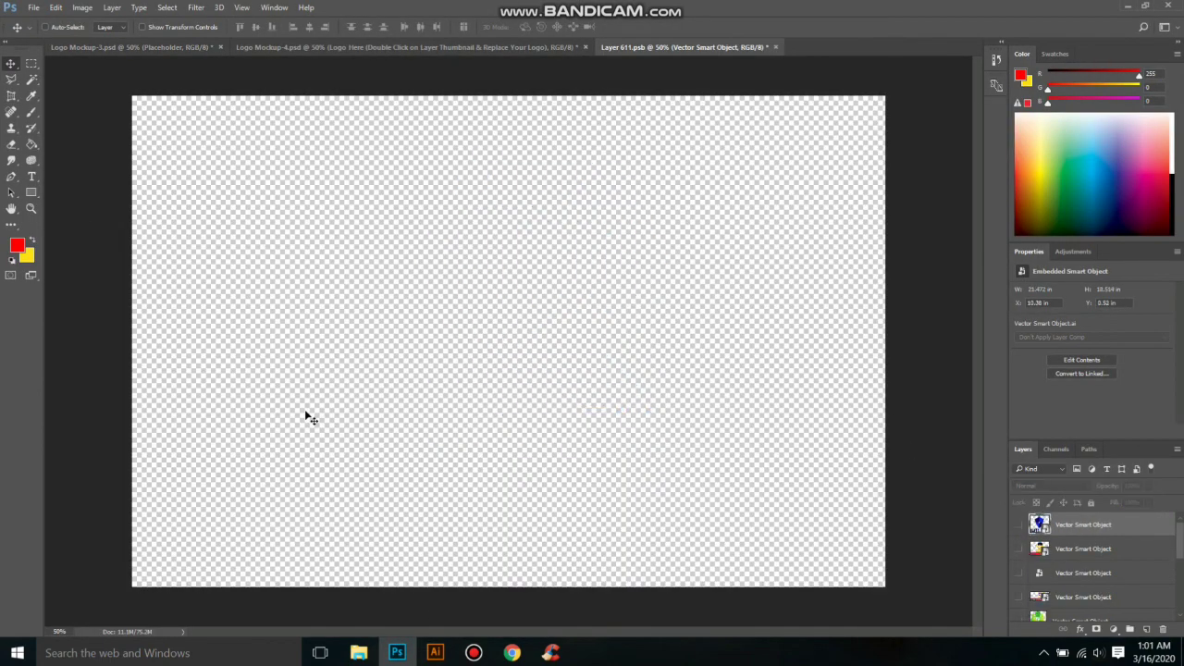
{"action": "left_click", "coordinate": [435, 653]}
{"action": "key", "text": "ctrl+a"}
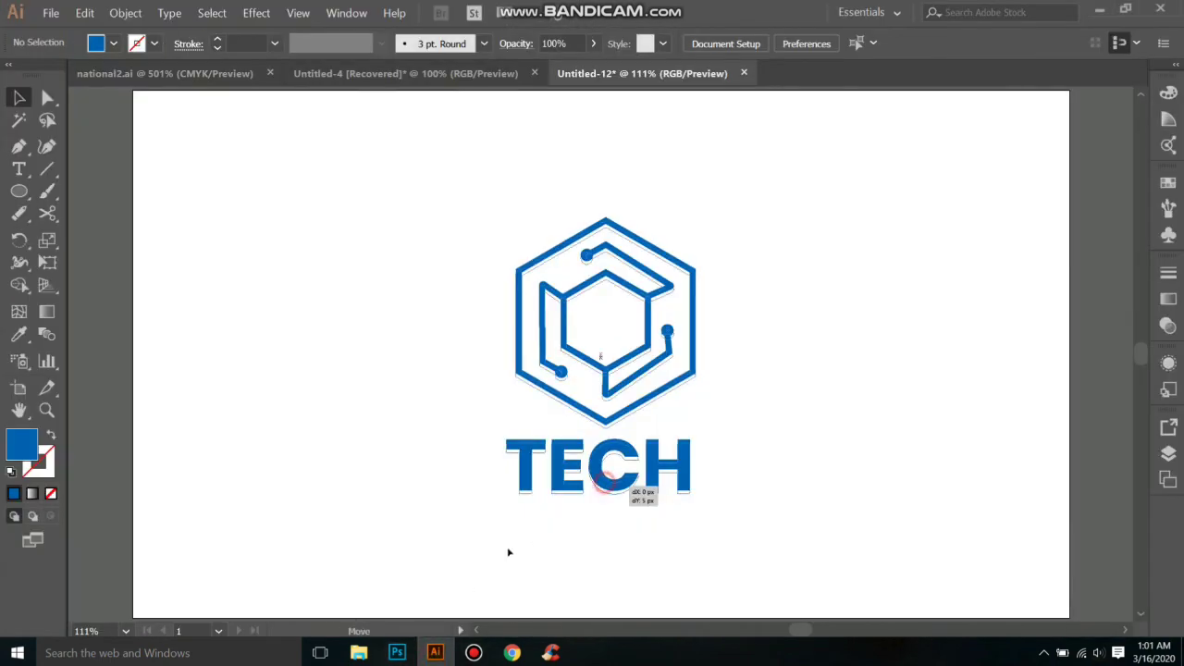
{"action": "left_click_drag", "start_coordinate": [554, 467], "coordinate": [475, 336]}
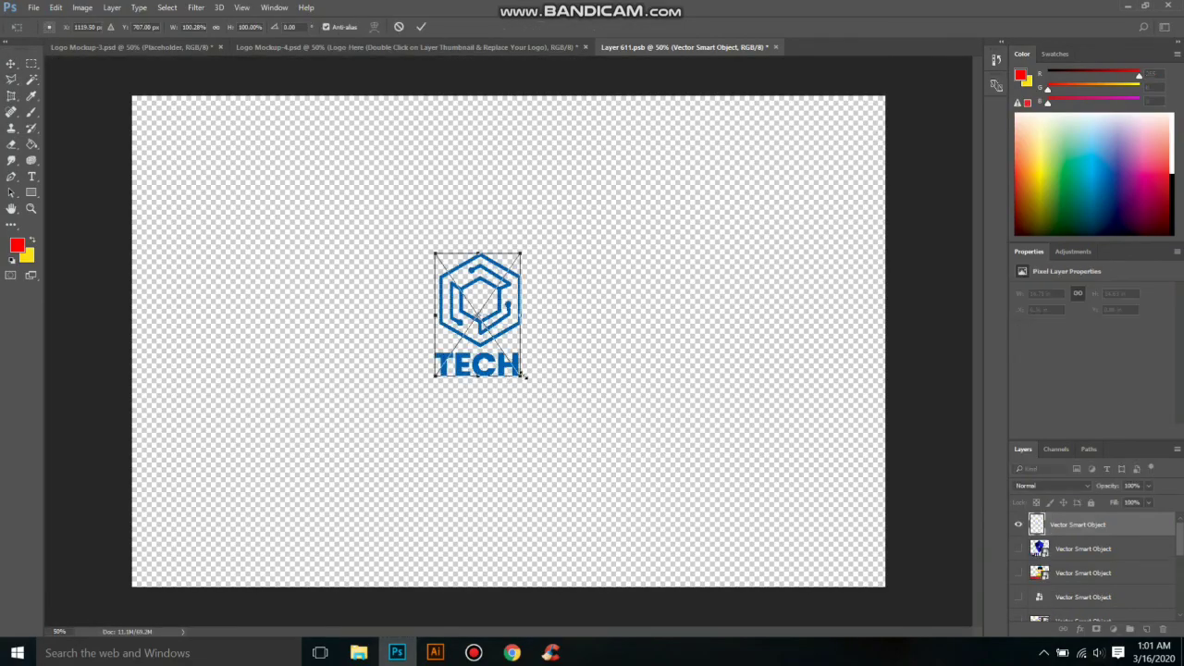
{"action": "left_click_drag", "start_coordinate": [519, 375], "coordinate": [592, 479]}
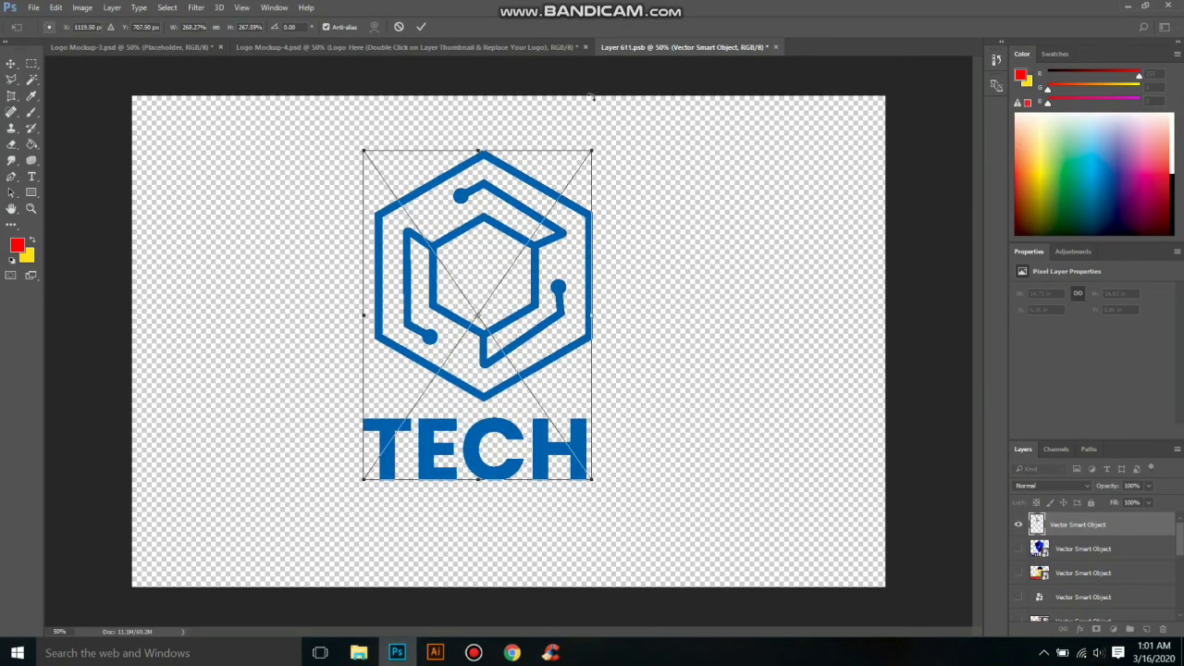
{"action": "key", "text": "Return"}
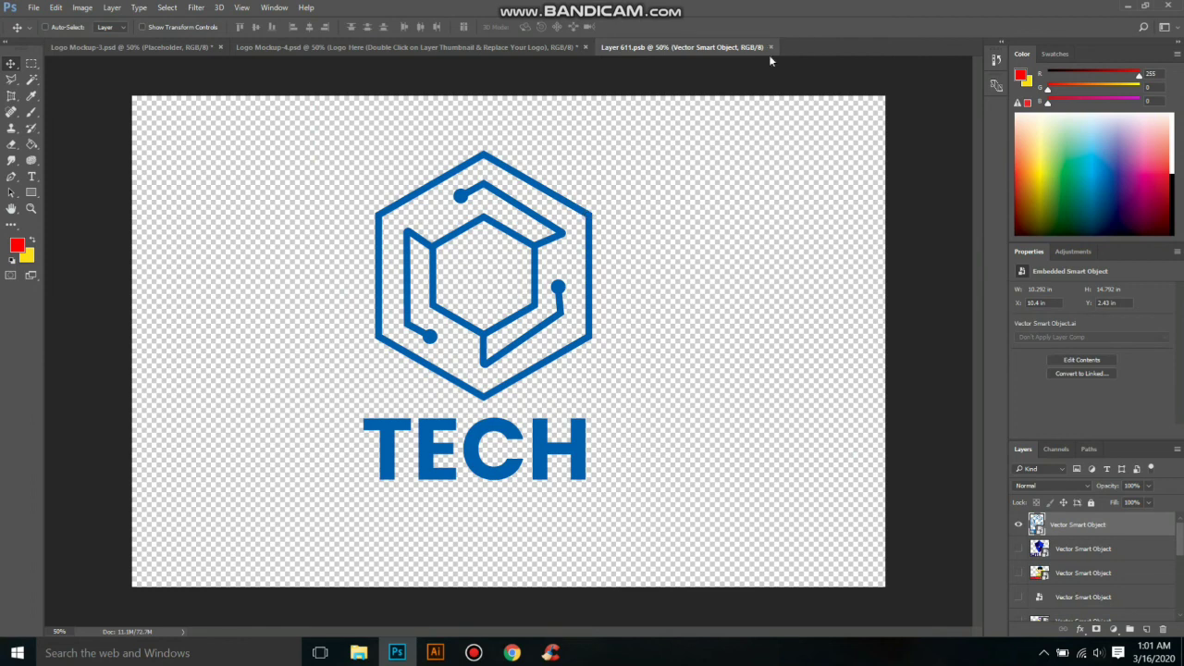
{"action": "left_click", "coordinate": [773, 47]}
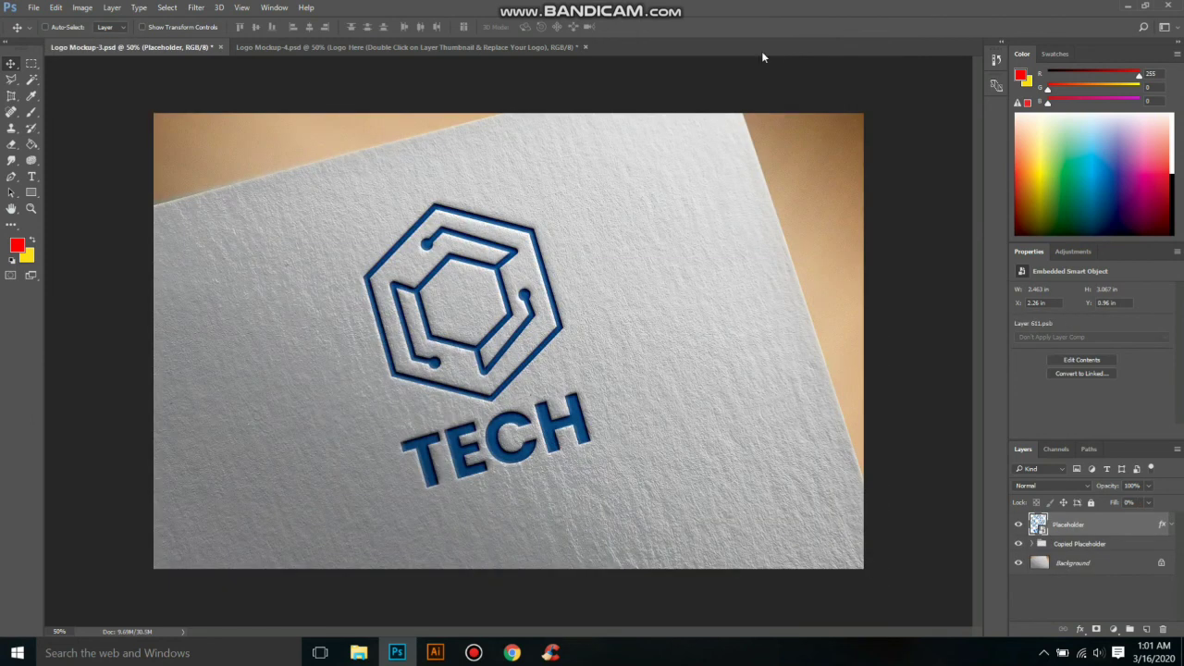